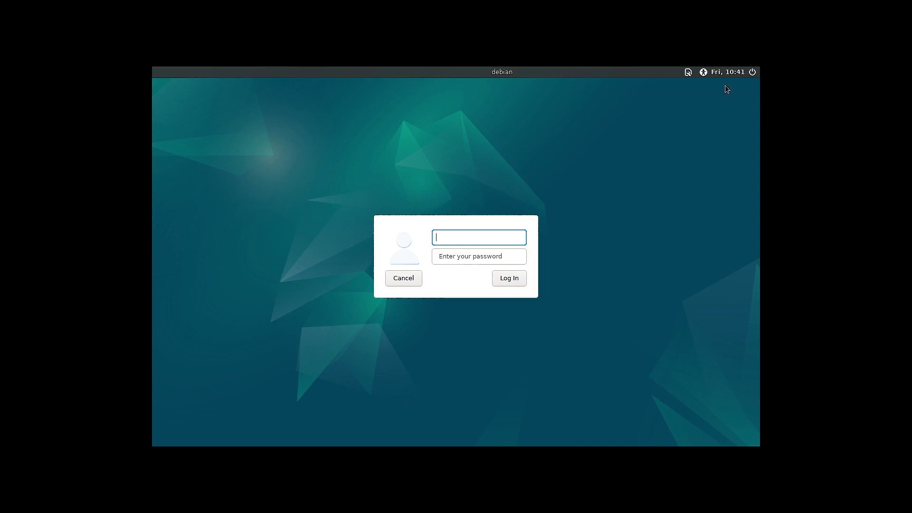
- Check the available desktop session types, then log in with the account's username and password
click(687, 73)
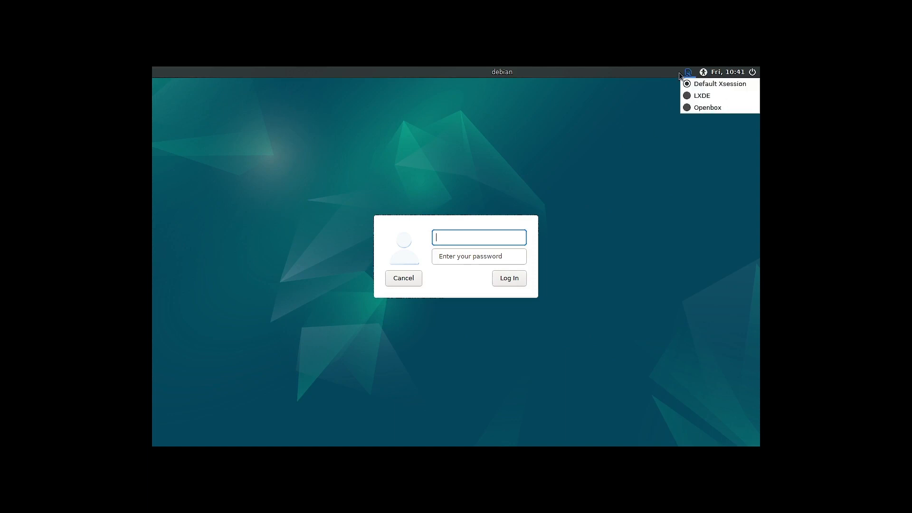
click(688, 101)
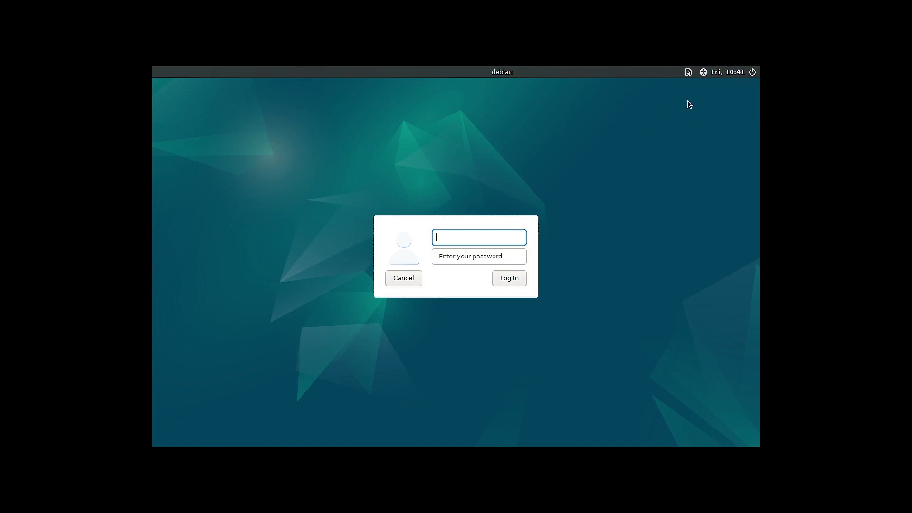
text(sam)
click(444, 255)
text(••)
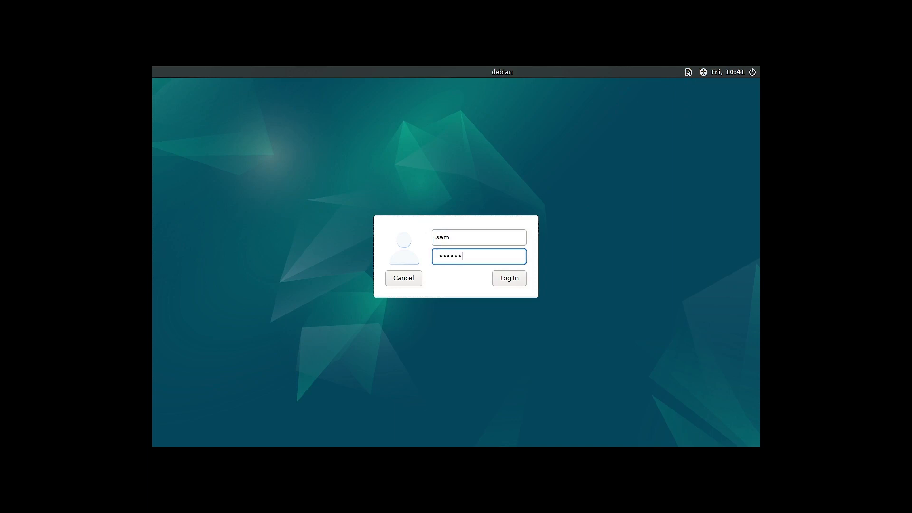
text(••••)
key(Return)
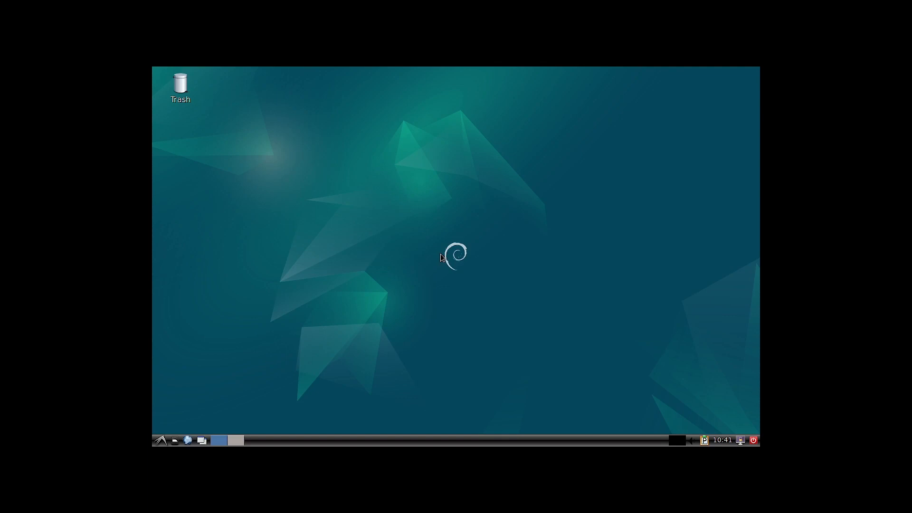
- Set the monitor resolution to 1920x1080 in the Monitor Settings, keep the new mode and close the display settings
click(162, 442)
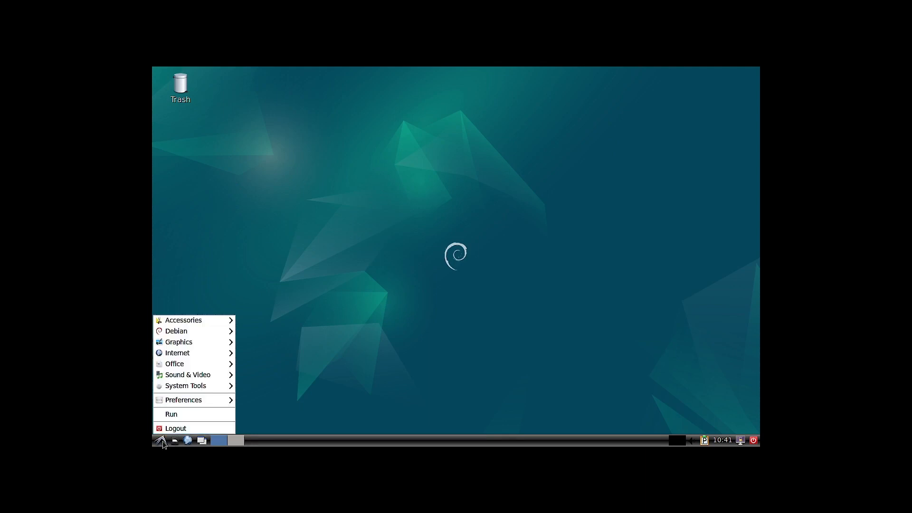
mouse_move(213, 387)
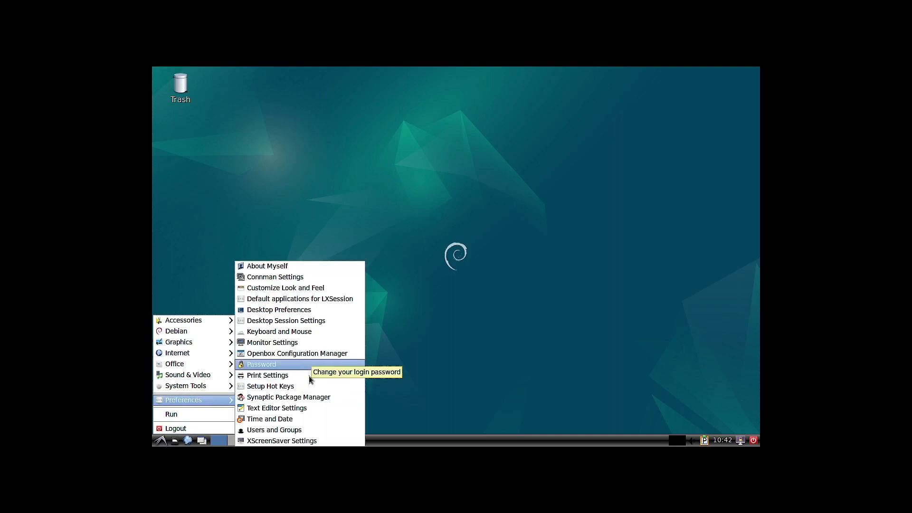
click(318, 343)
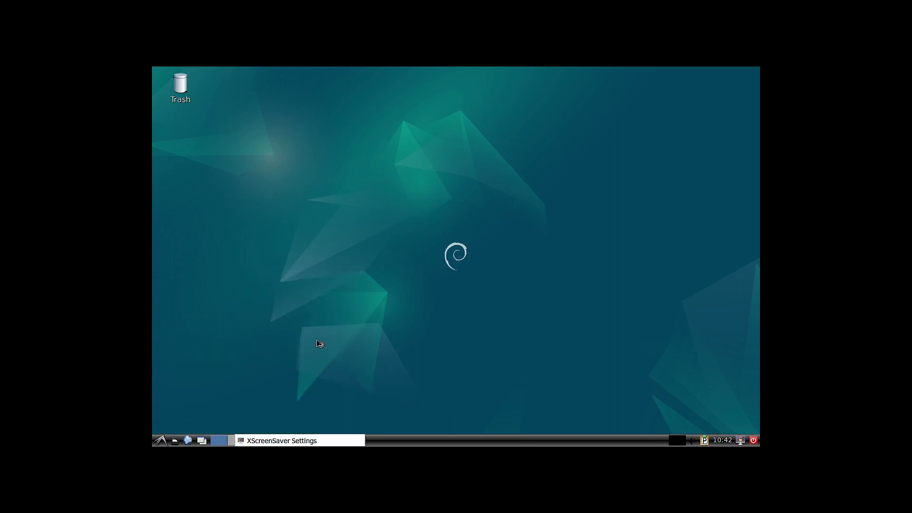
click(475, 255)
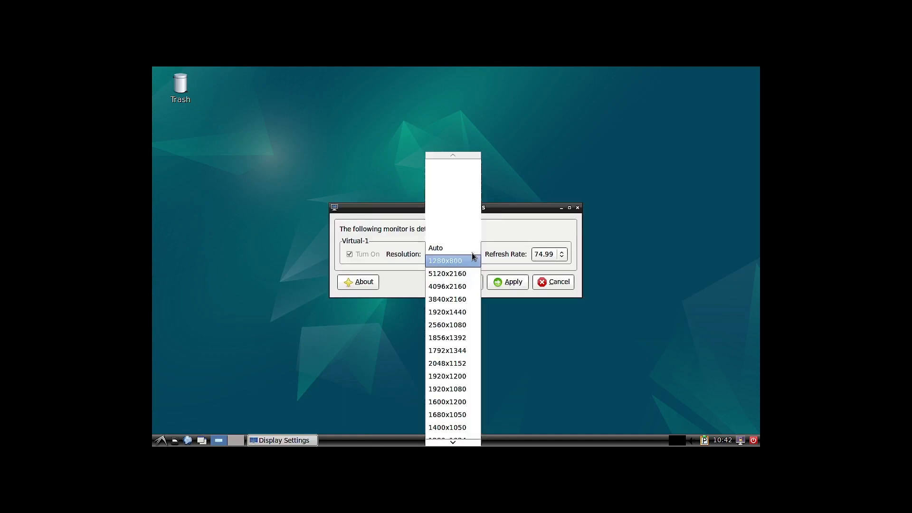
click(469, 390)
click(516, 283)
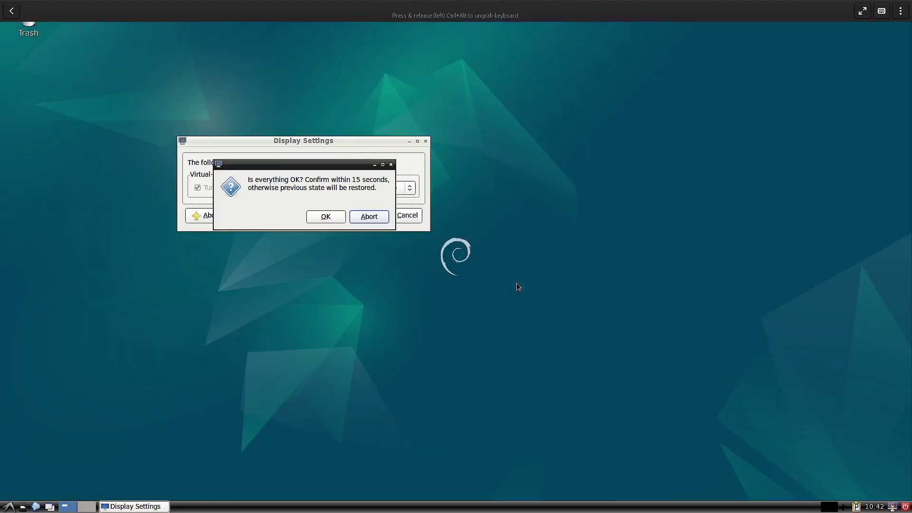
click(344, 216)
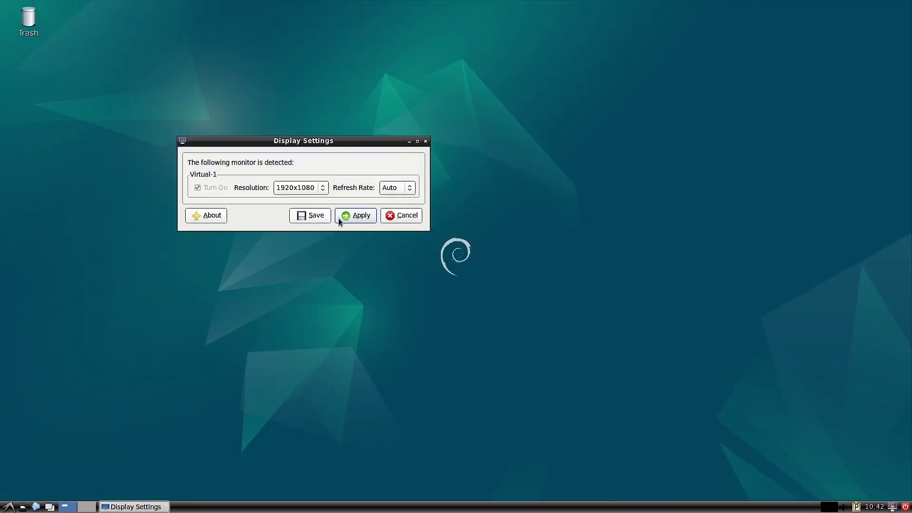
click(411, 217)
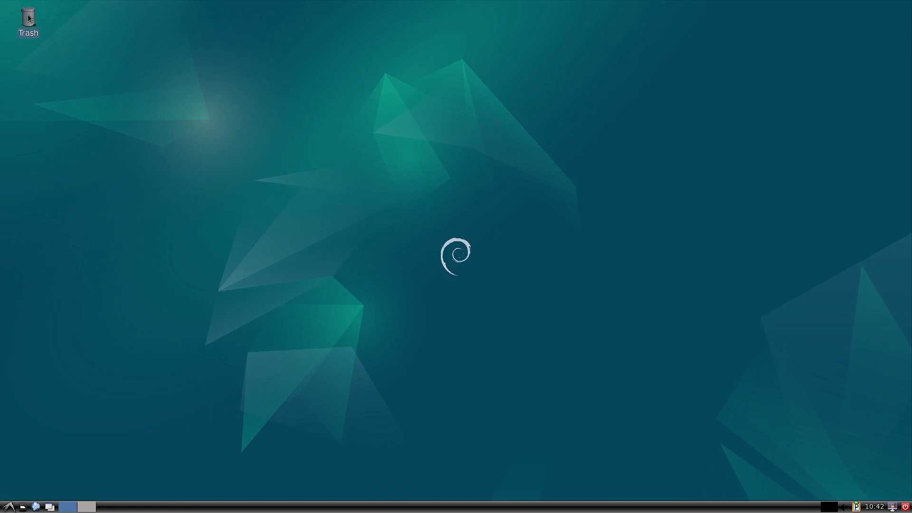
- Move the Trash icon to the lower-right corner of the desktop
drag(28, 17, 887, 460)
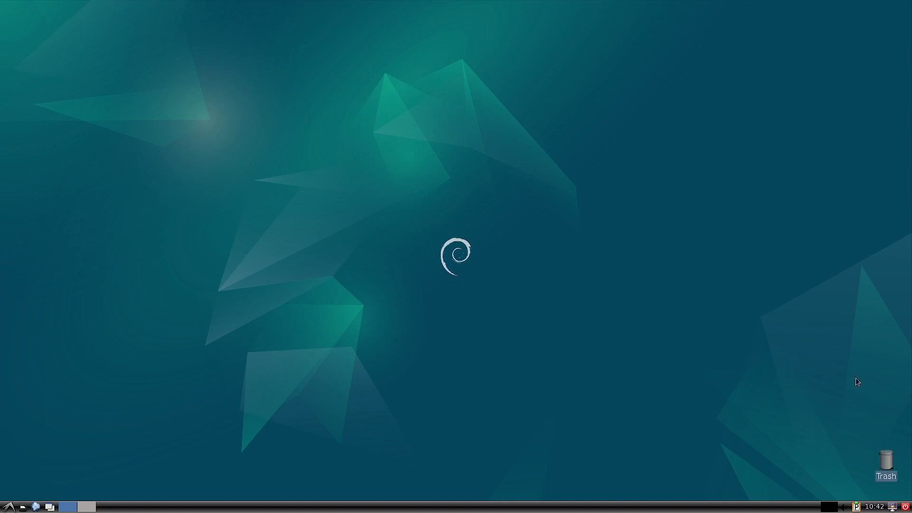
- Look over the categories of the application menu and close it
click(6, 508)
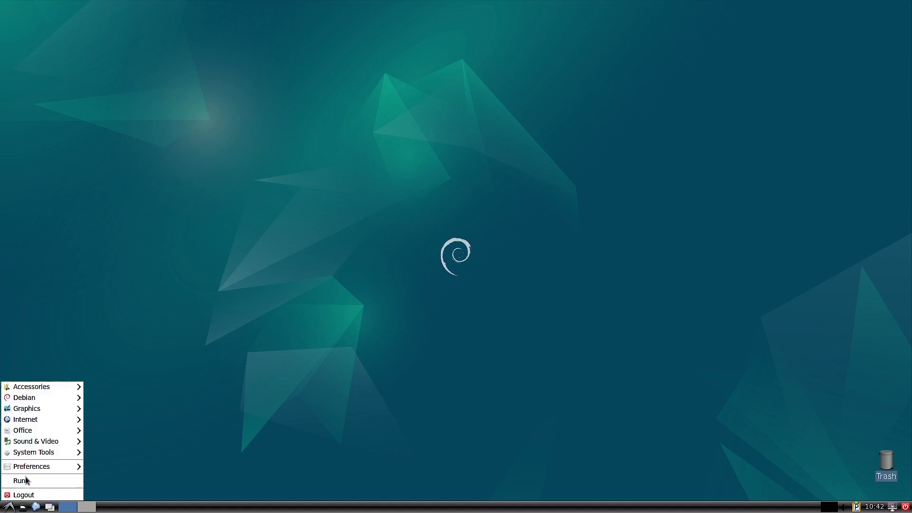
mouse_move(47, 390)
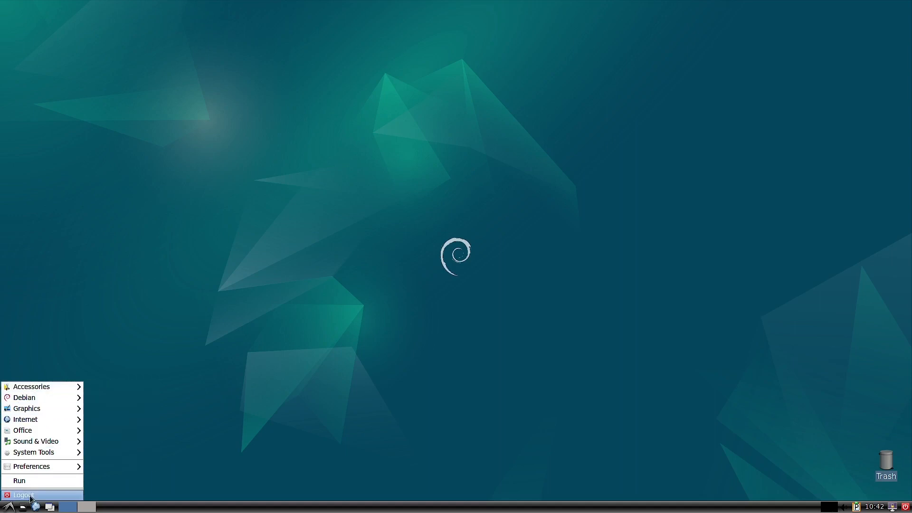
click(17, 323)
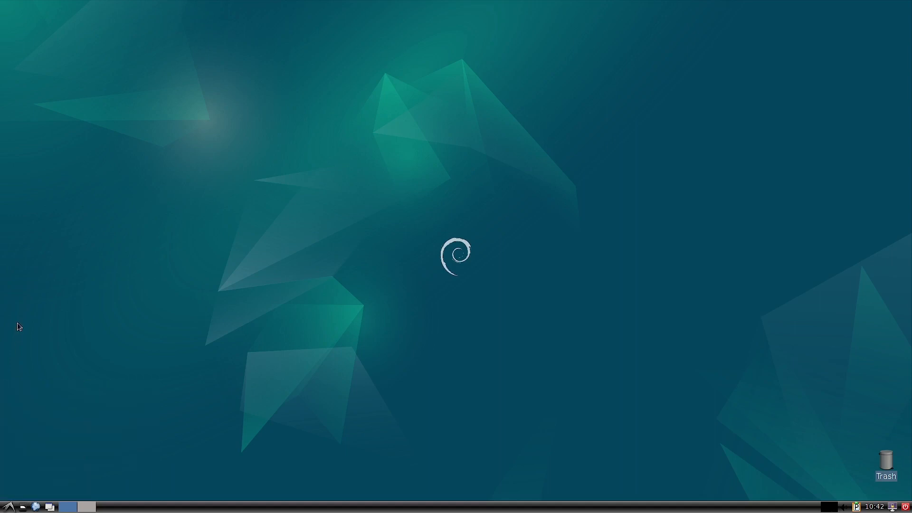
- Open the home folder in the file manager, view the program's version information and close the file manager
click(23, 508)
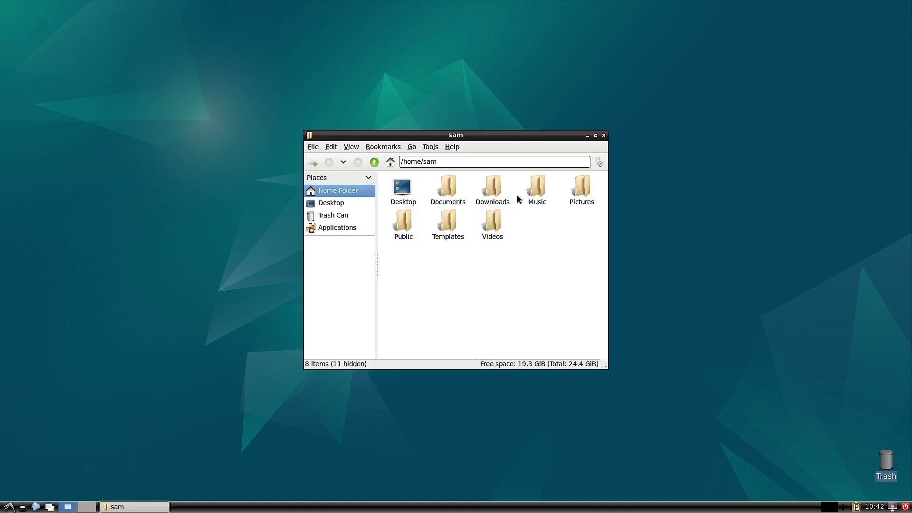
click(454, 148)
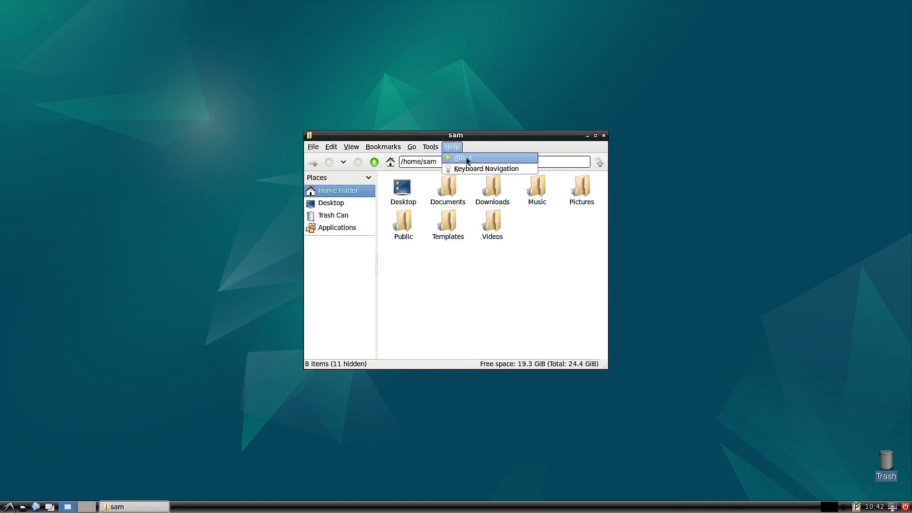
click(468, 161)
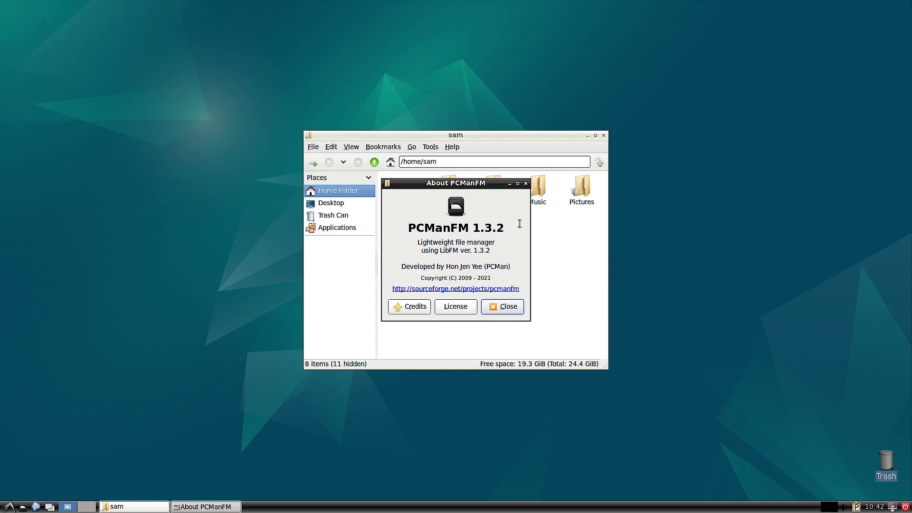
click(526, 184)
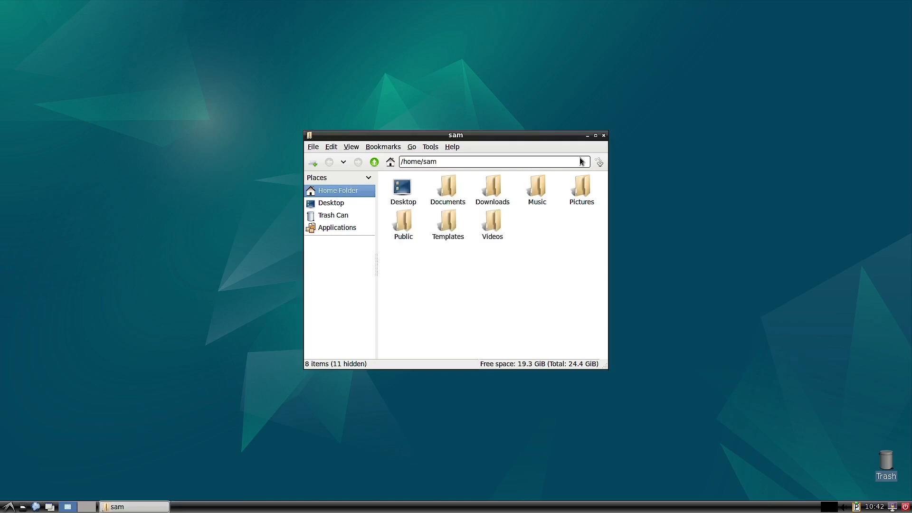
click(604, 135)
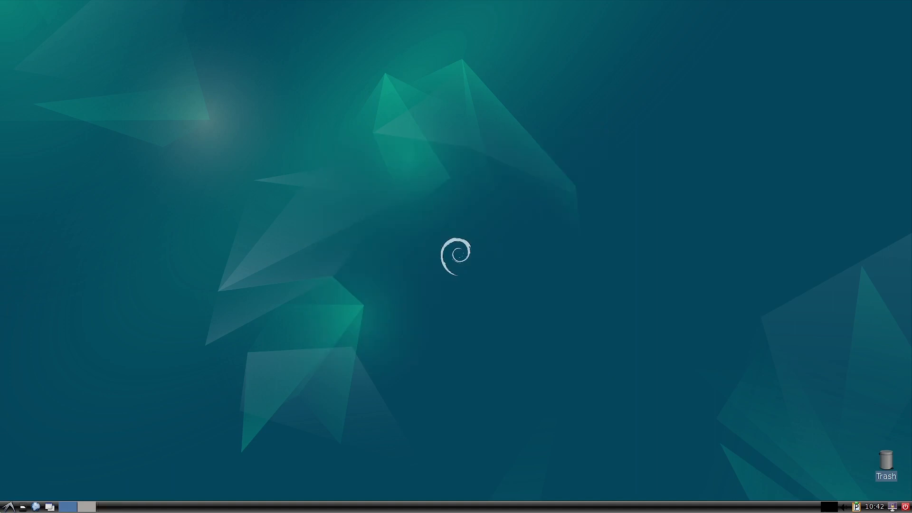
- Launch the web browser, view the version information in About Firefox and close the browser
click(36, 507)
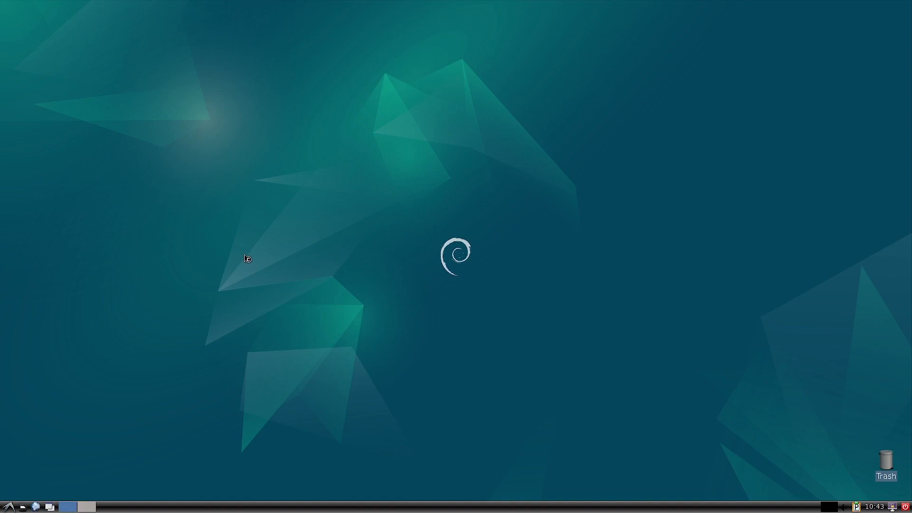
right_click(52, 508)
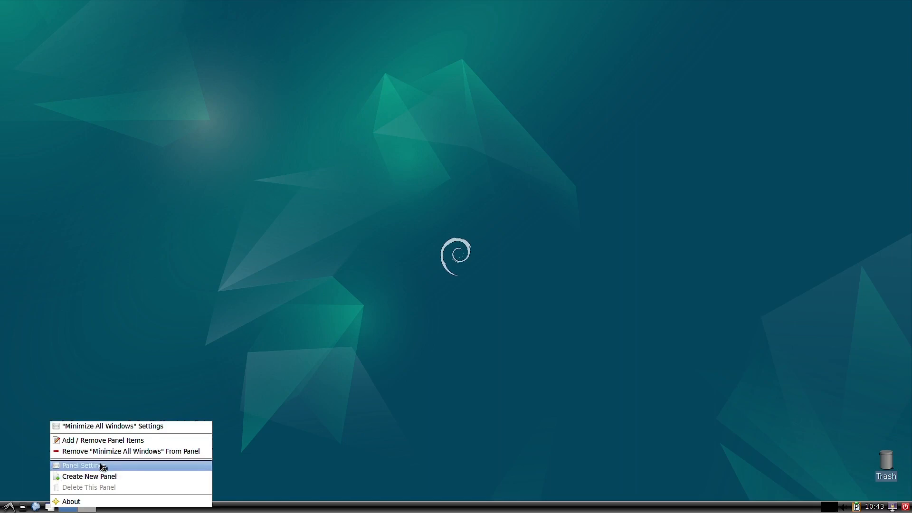
click(39, 416)
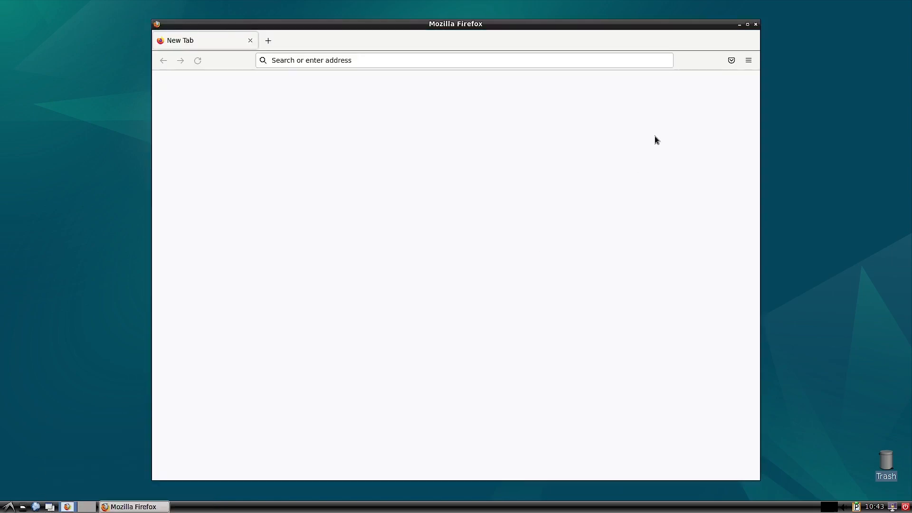
click(749, 61)
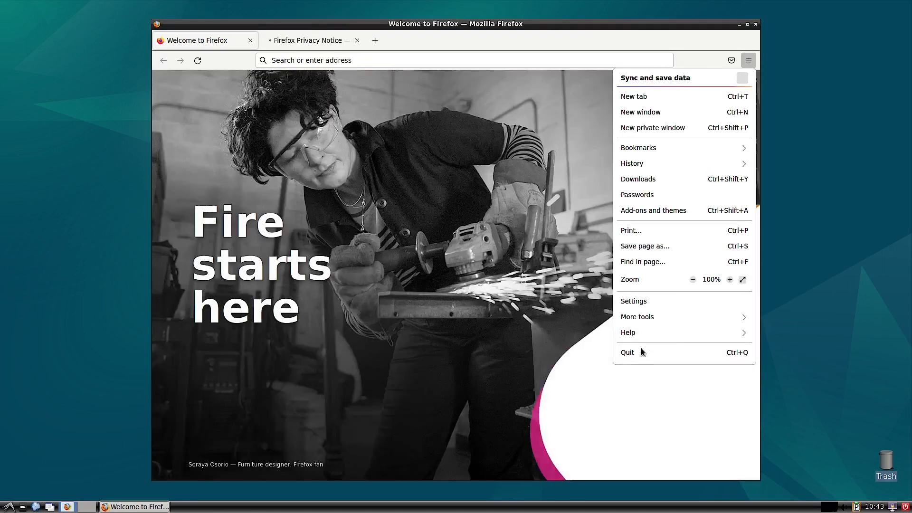
click(632, 334)
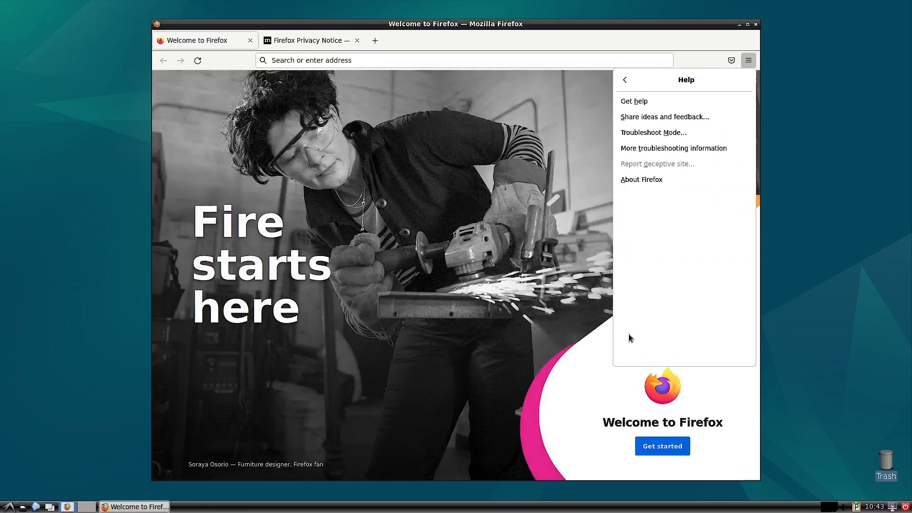
click(647, 181)
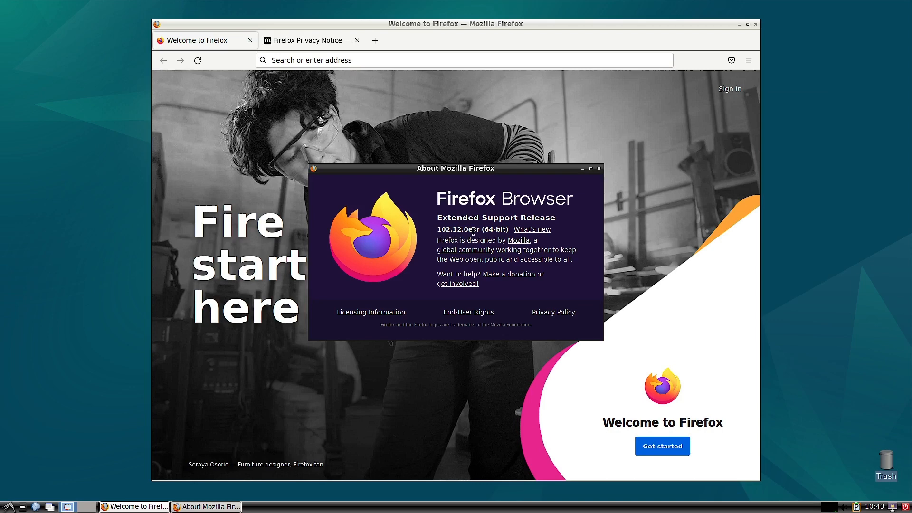
click(600, 168)
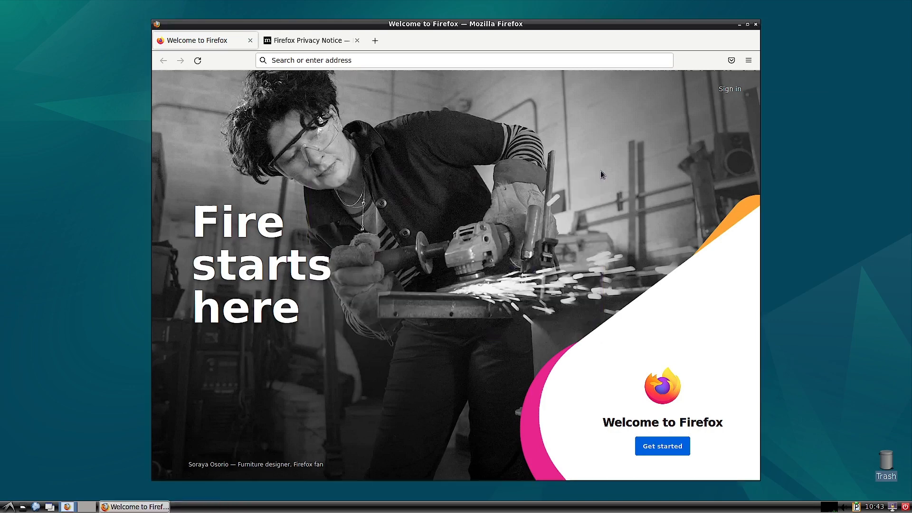
click(756, 24)
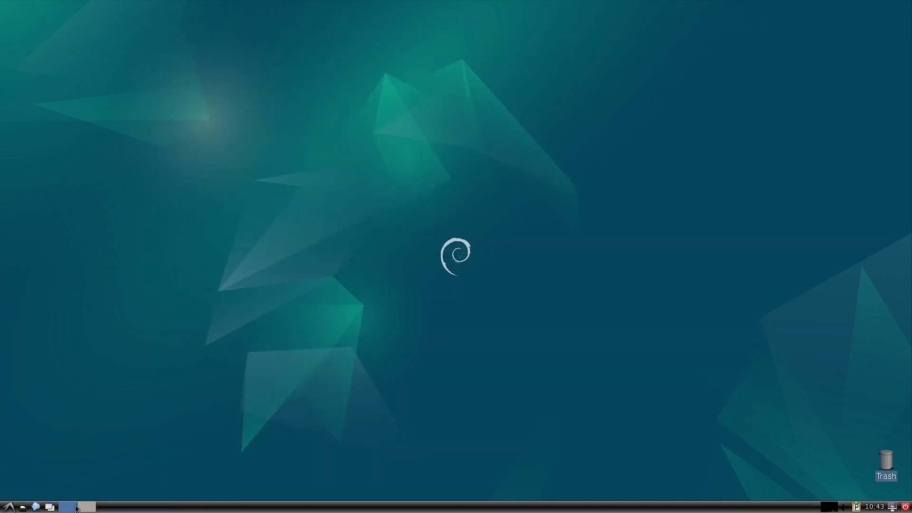
- Switch to the second virtual desktop and back, and view the options of the CPU Usage Monitor
click(86, 507)
click(75, 508)
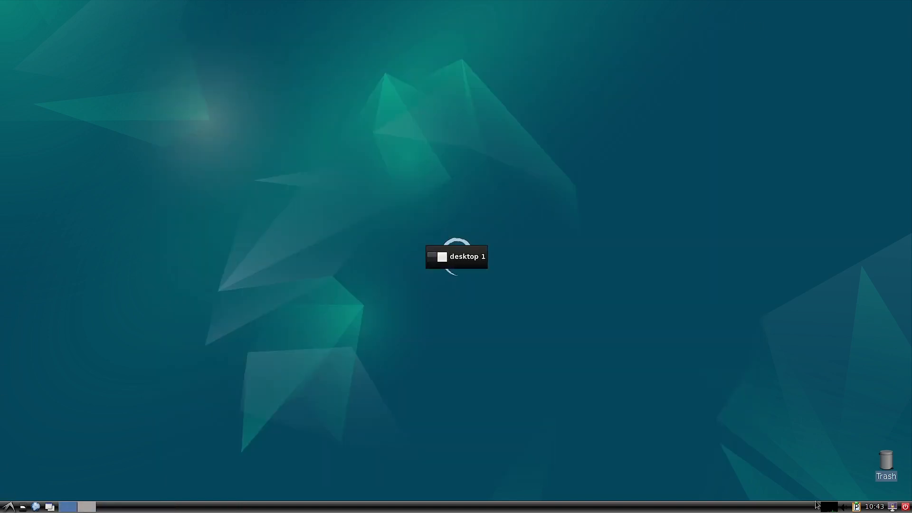
right_click(830, 510)
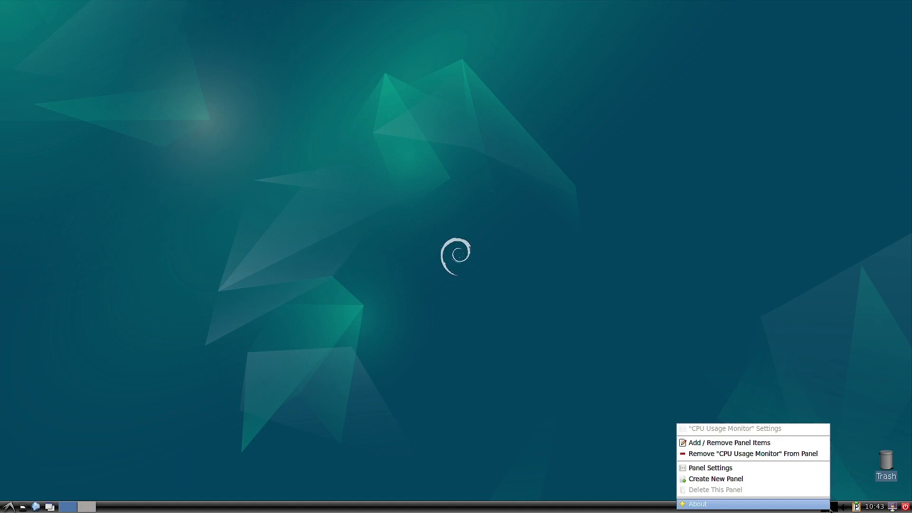
click(851, 369)
- Examine the volume control, the clipboard manager and the clock's calendar on the panel
click(847, 508)
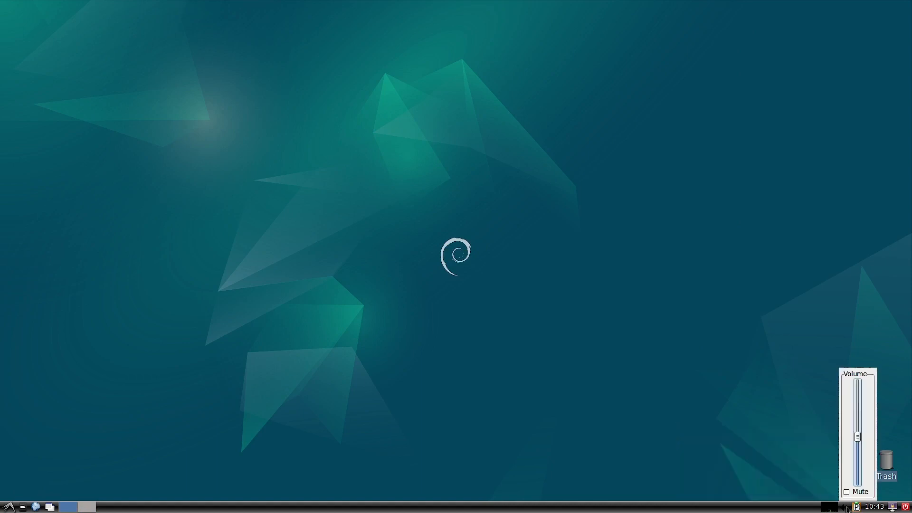
click(773, 466)
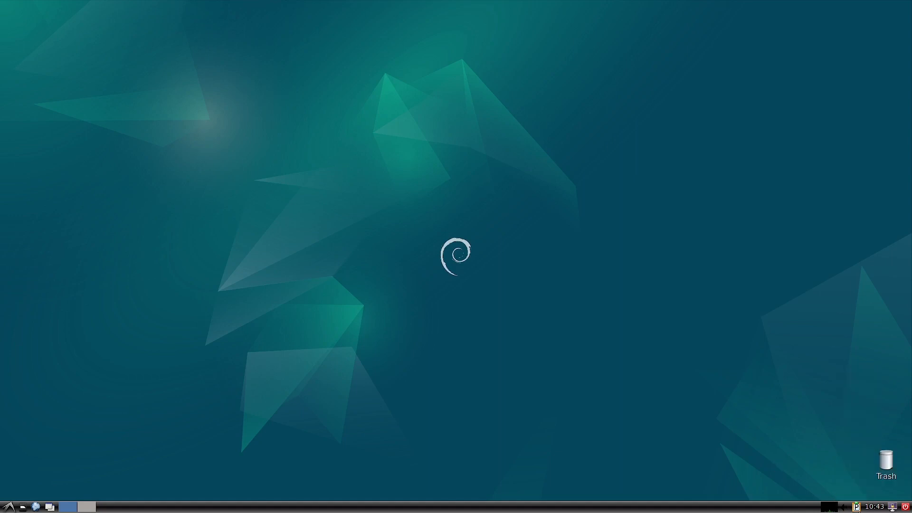
click(856, 508)
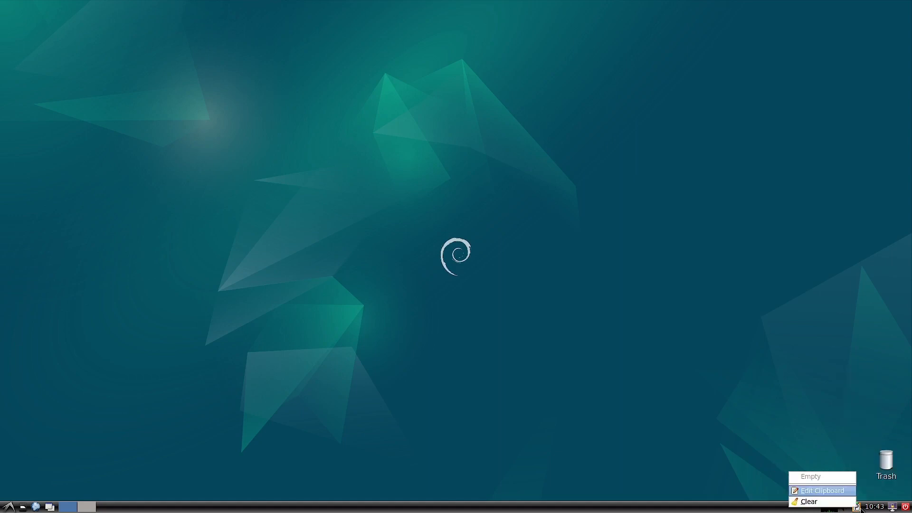
click(874, 508)
click(875, 507)
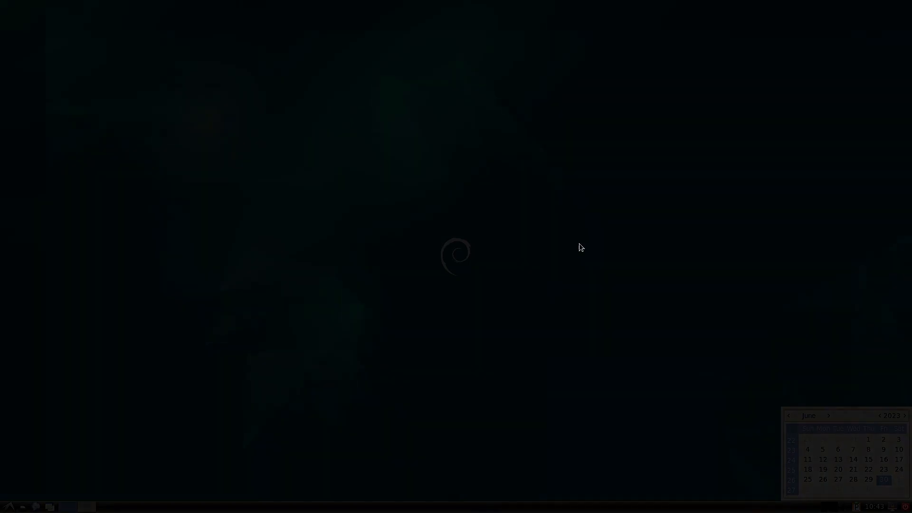
- Unlock the locked screen by entering the account password
mouse_move(580, 246)
text(••)
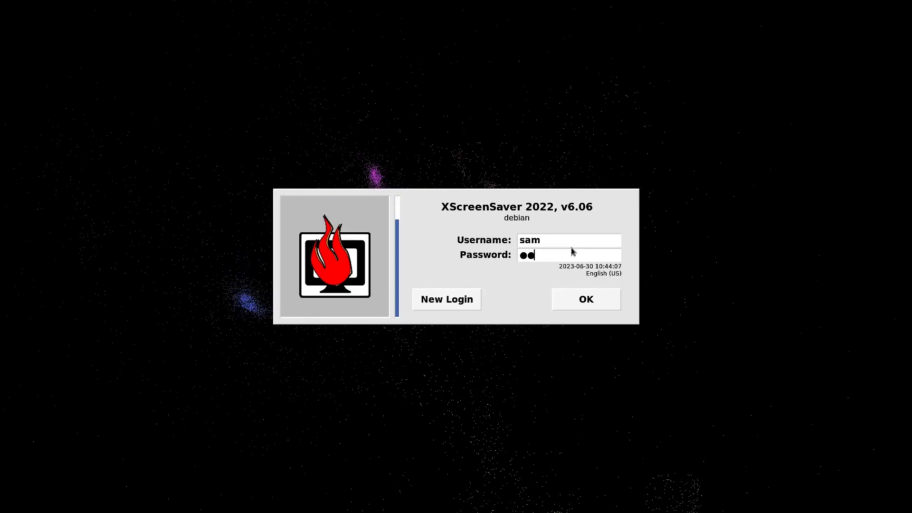
text(•••••)
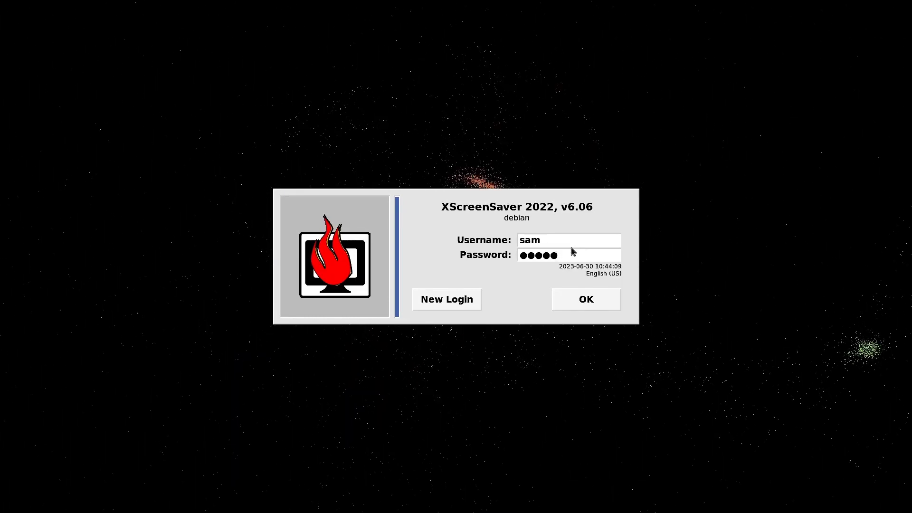
key(Return)
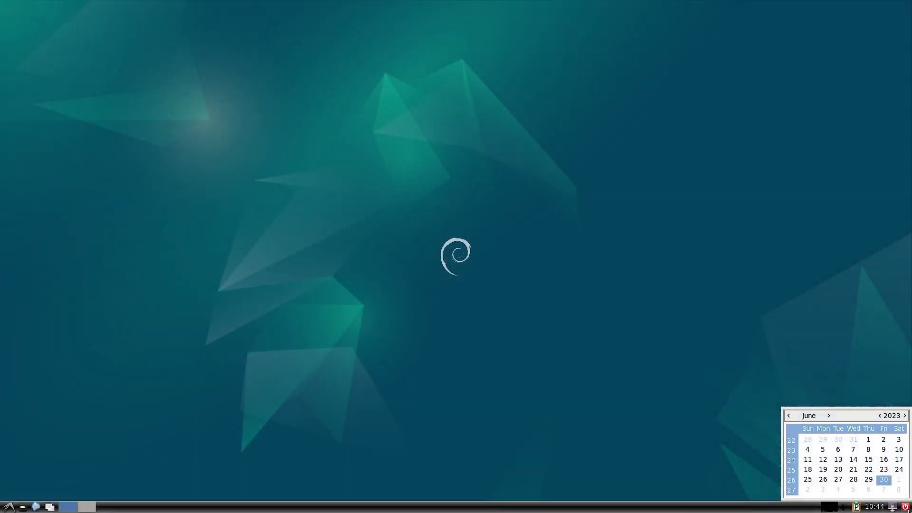
- View the LXDE session logout options and cancel without choosing any
click(906, 507)
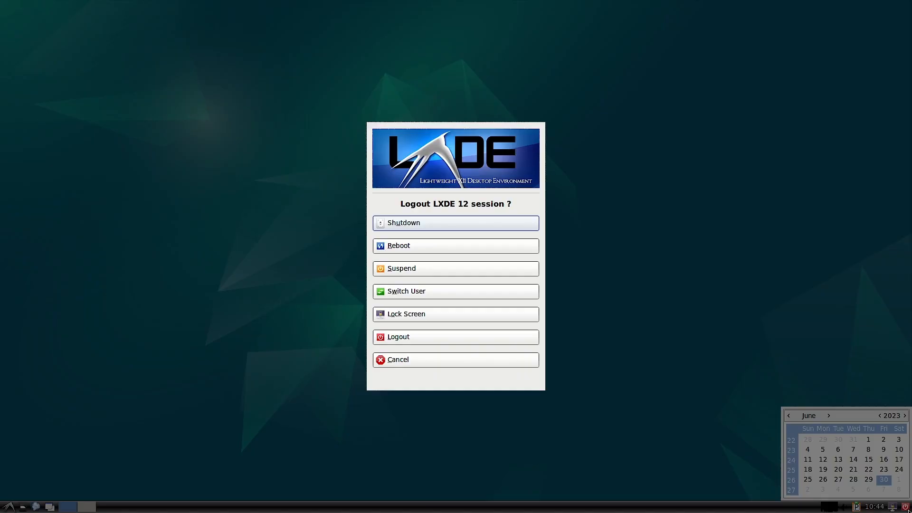
click(409, 361)
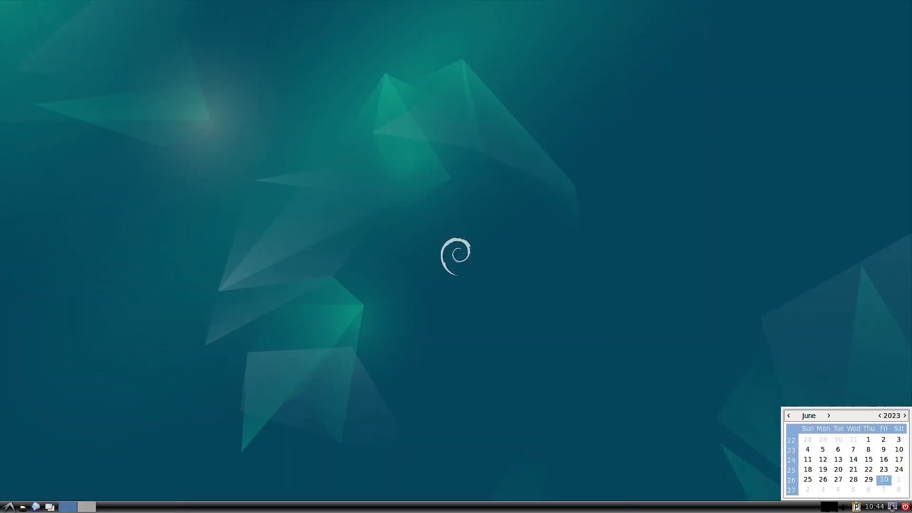
- Lock the screen, unlock it again with the account password, and dismiss the clock's calendar
click(906, 507)
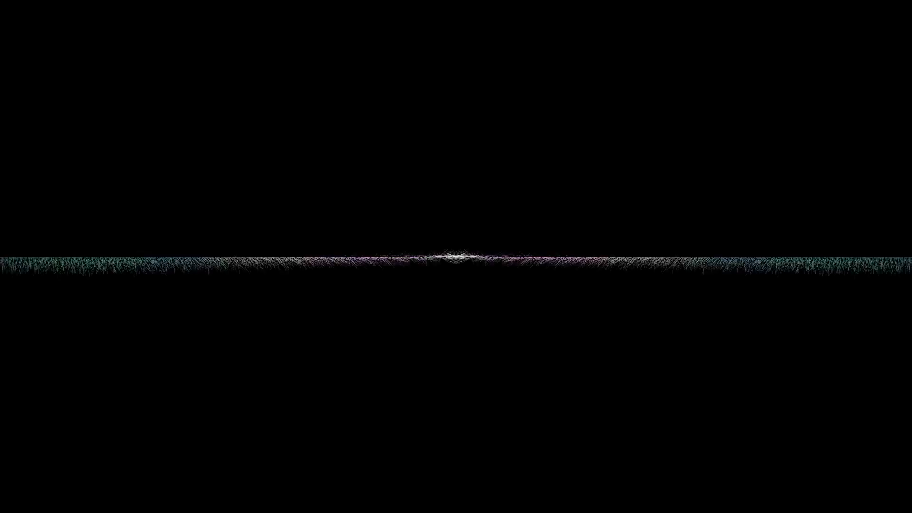
text(*****)
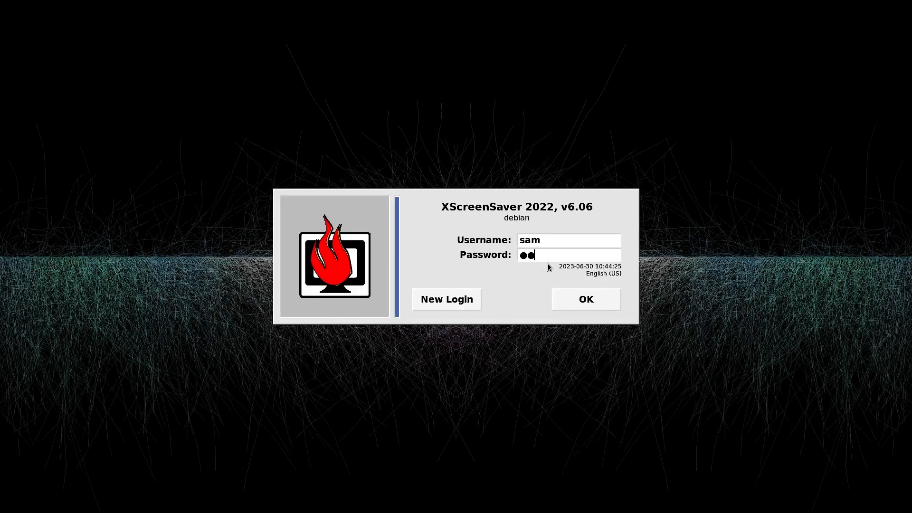
key(Return)
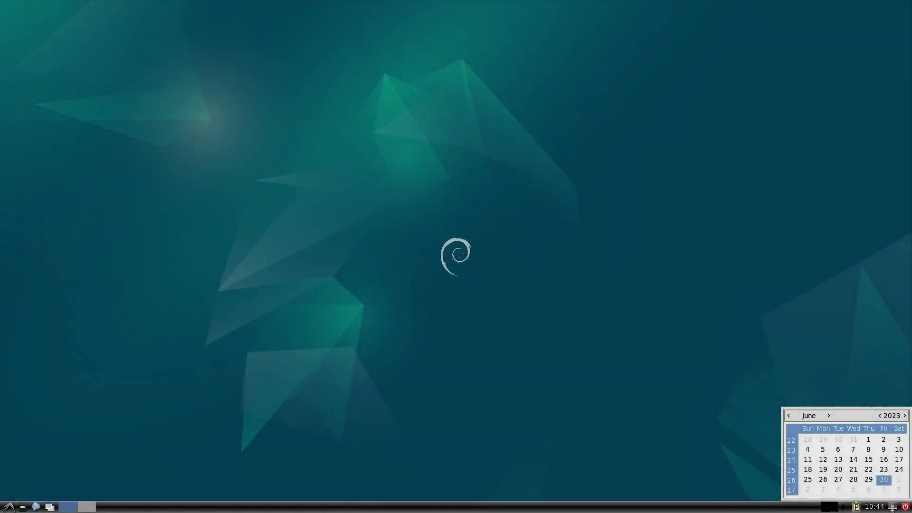
click(874, 507)
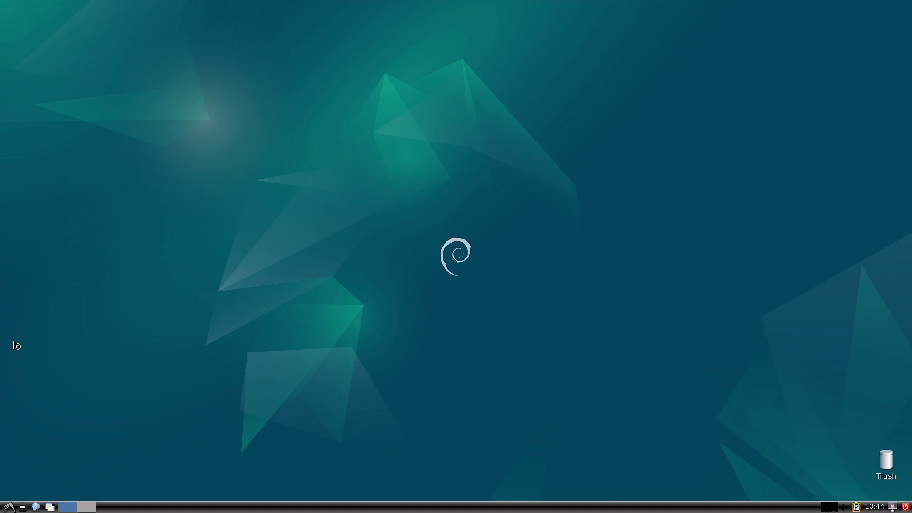
- Launch Character Map from the accessories, view its version information and close the program
click(8, 506)
mouse_move(46, 390)
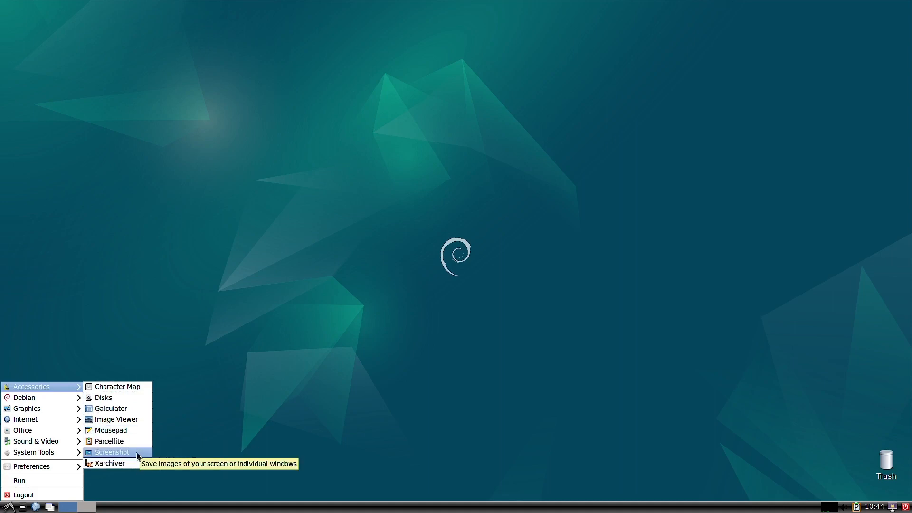
click(127, 388)
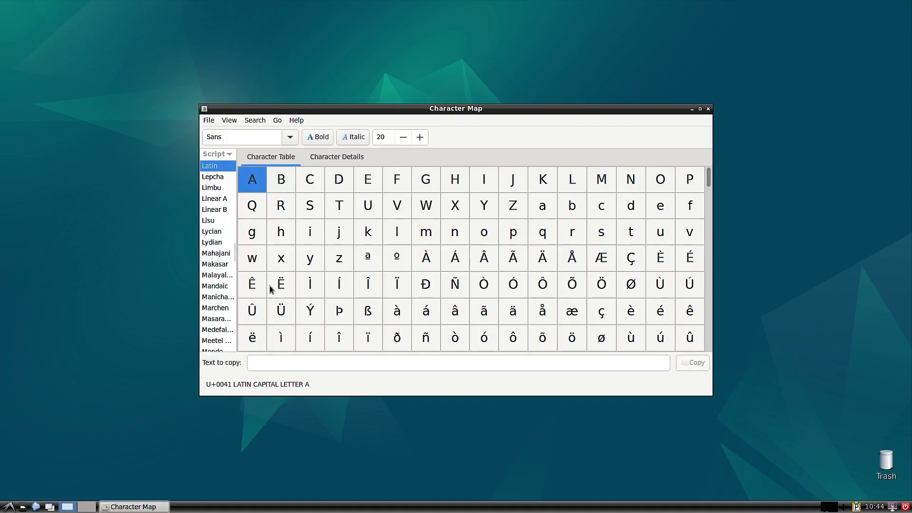
click(297, 120)
click(307, 148)
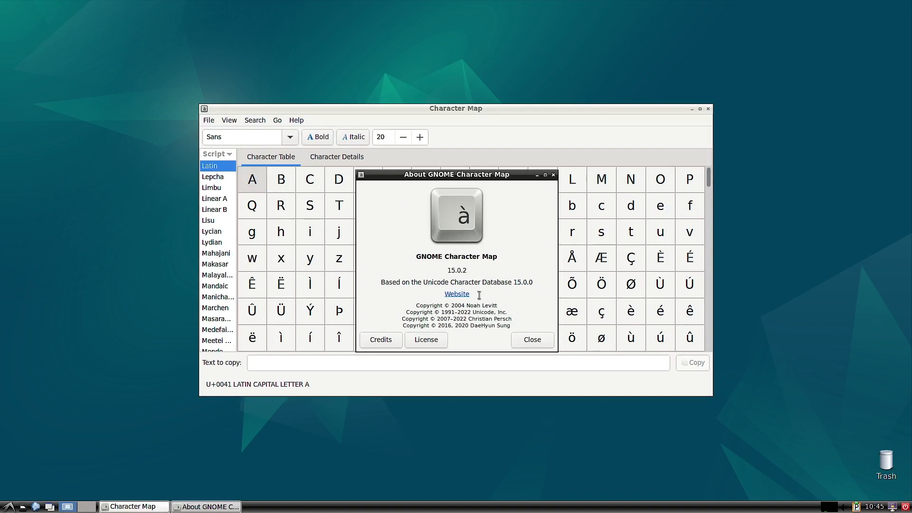
click(553, 175)
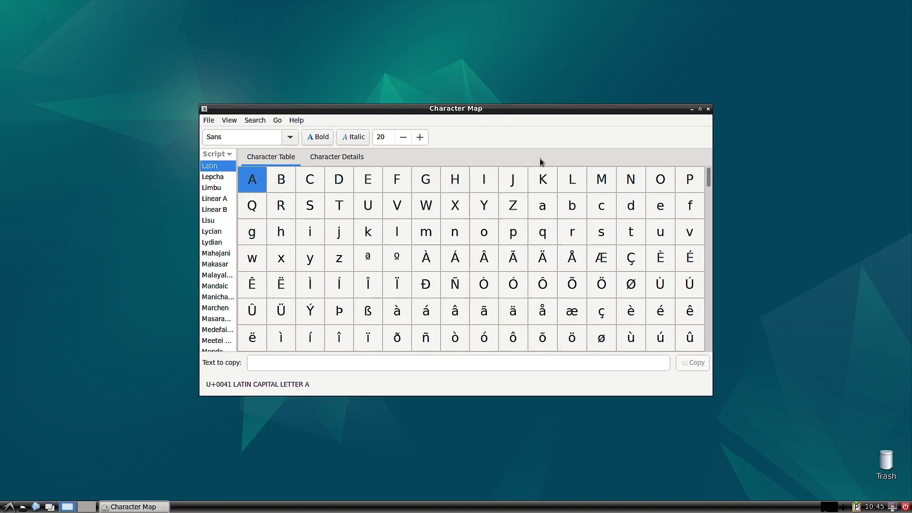
click(709, 110)
- Launch the Disks utility, view its version information in About Disks and close the utility
click(9, 506)
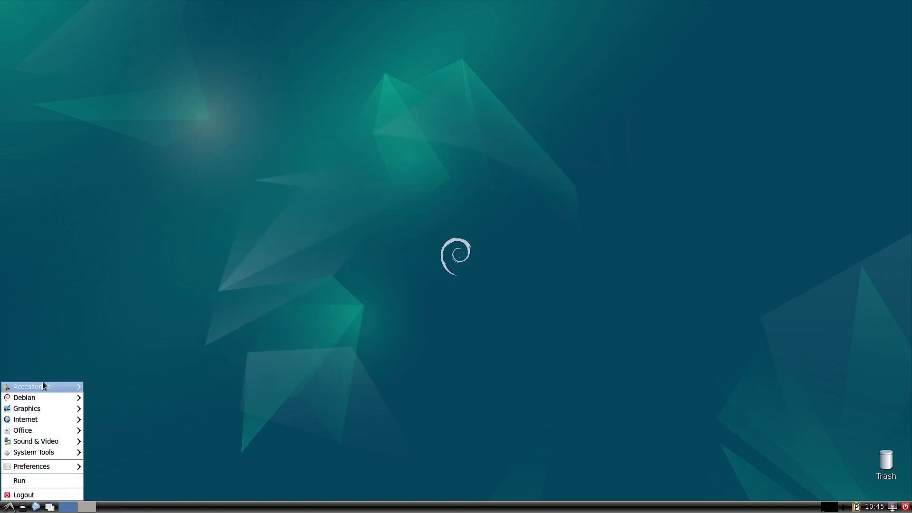
click(130, 400)
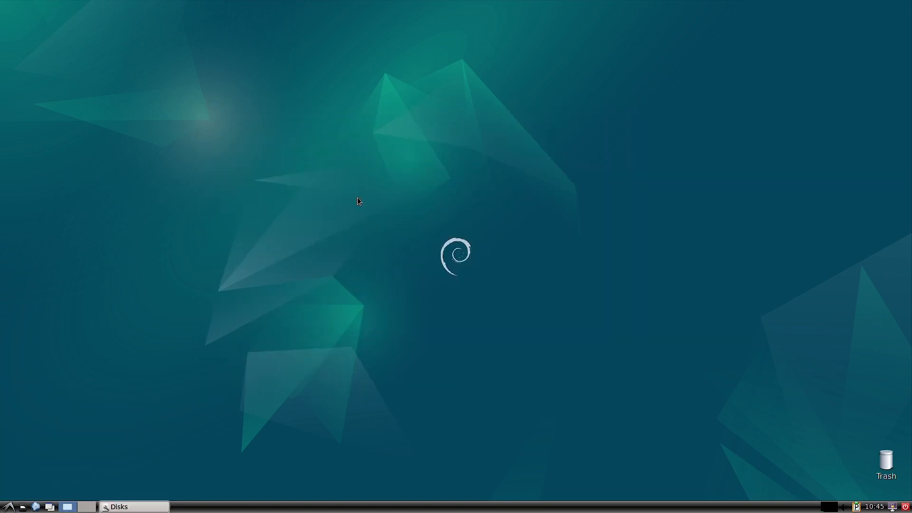
click(326, 118)
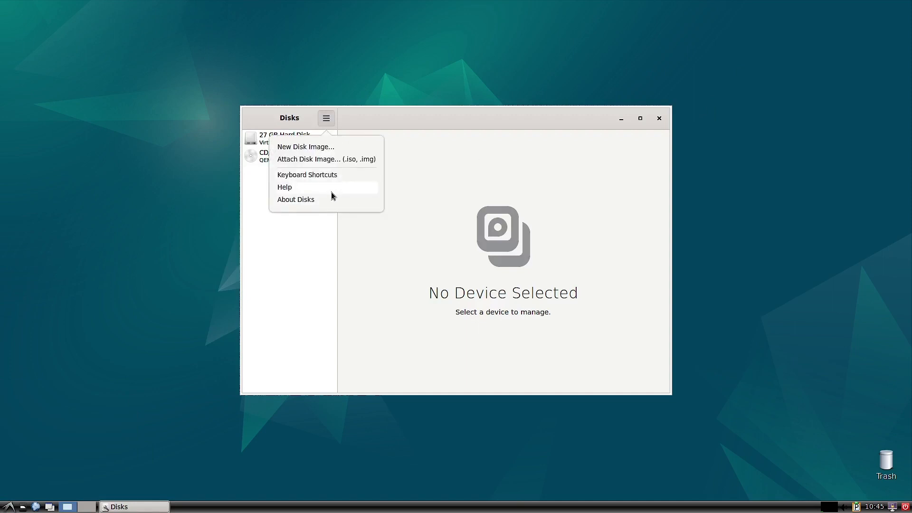
click(327, 199)
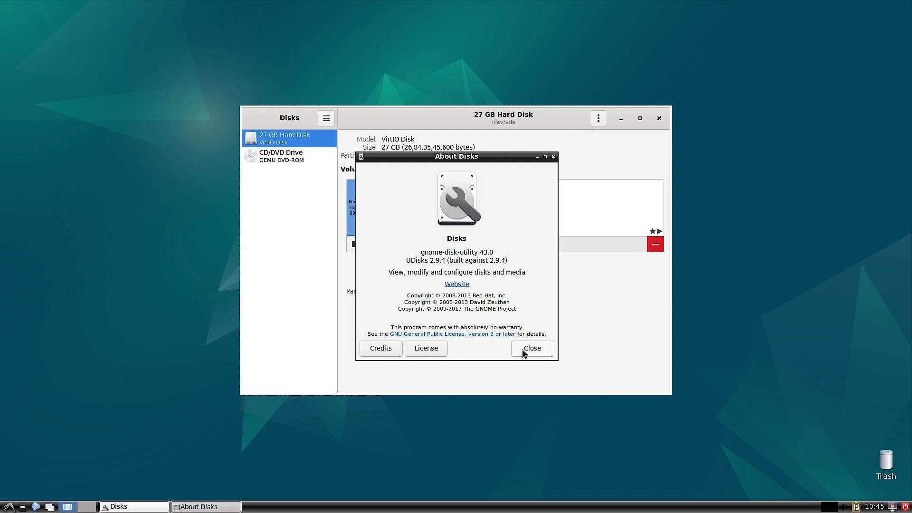
click(553, 157)
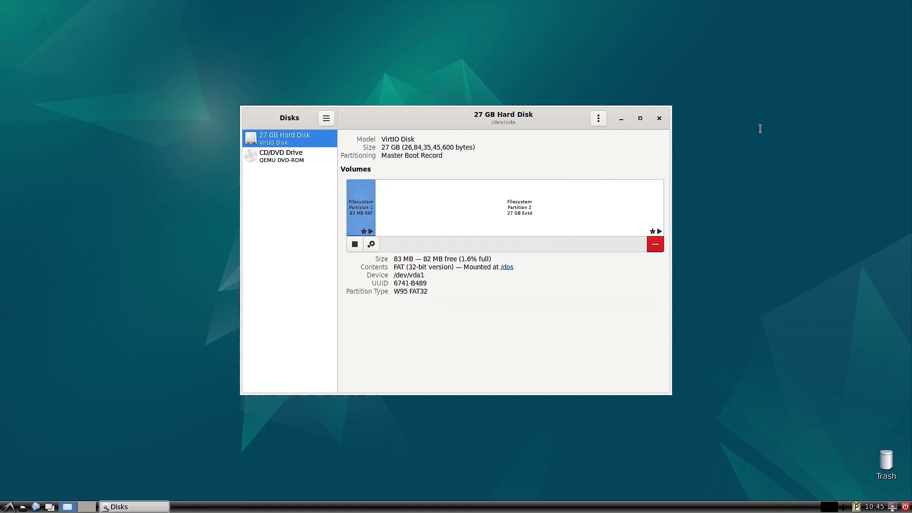
click(660, 118)
- Launch the Galculator calculator, view its version information and close the calculator
click(9, 507)
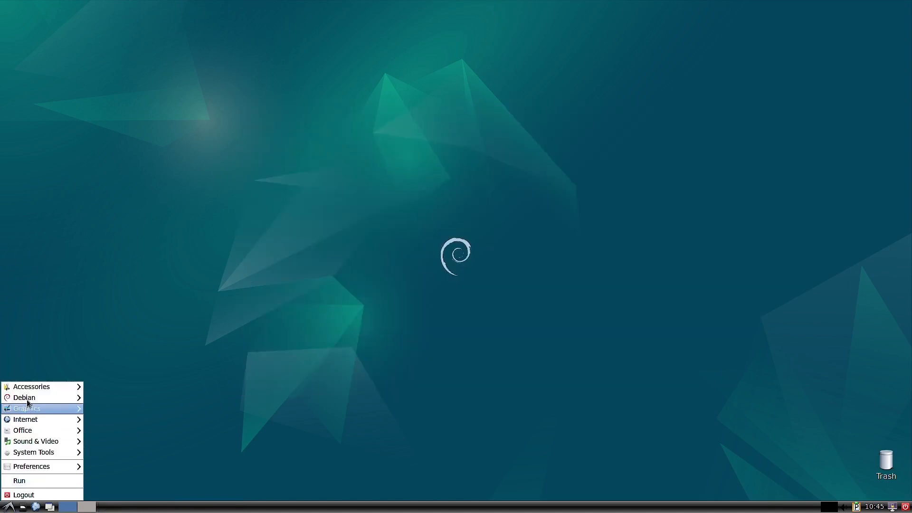
mouse_move(31, 397)
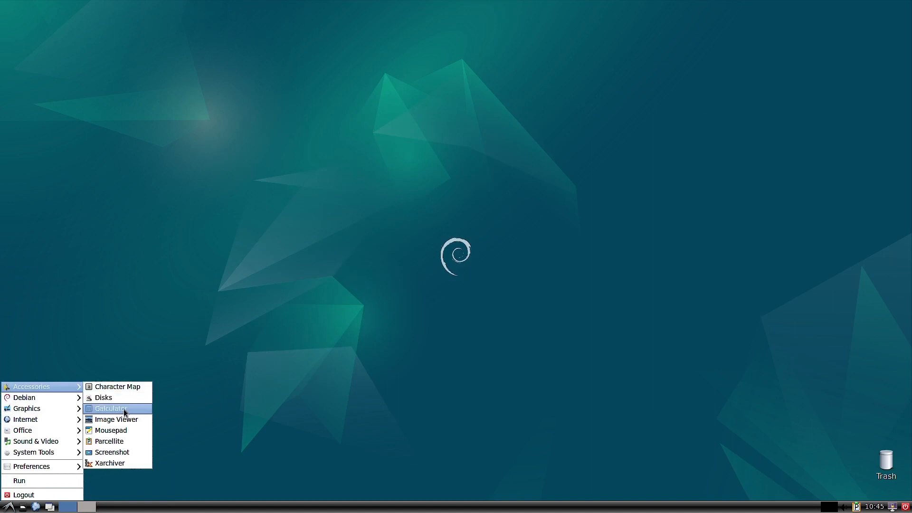
click(125, 412)
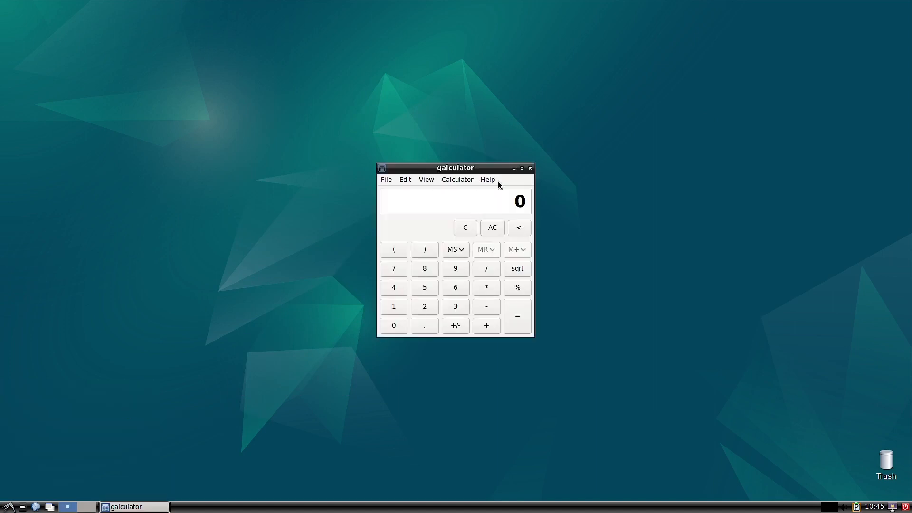
click(494, 181)
click(497, 191)
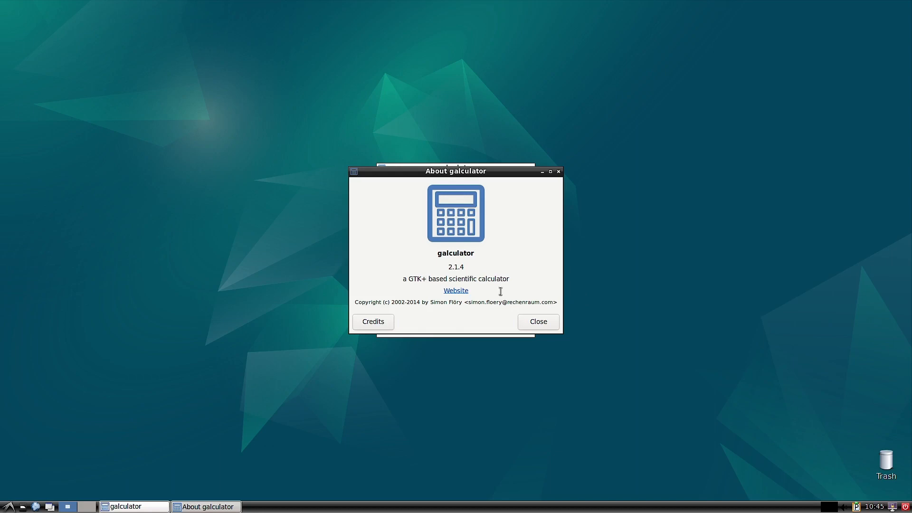
click(559, 172)
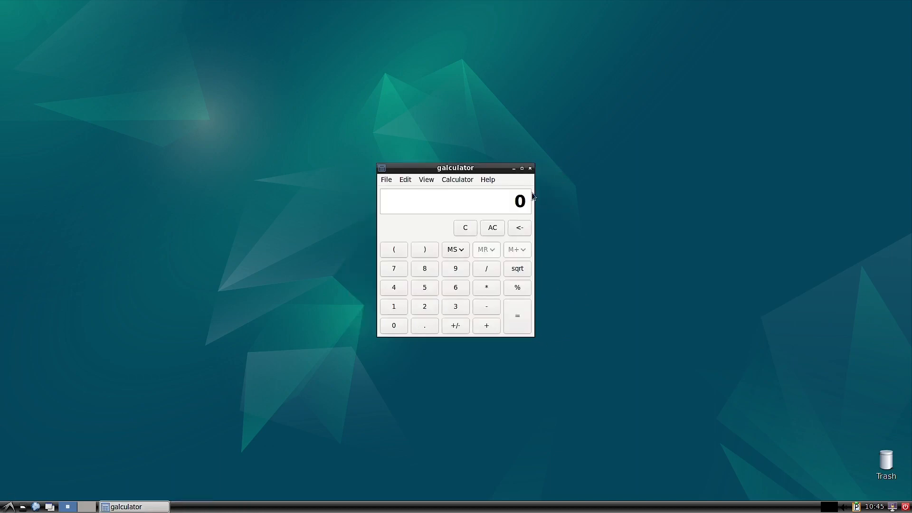
click(530, 169)
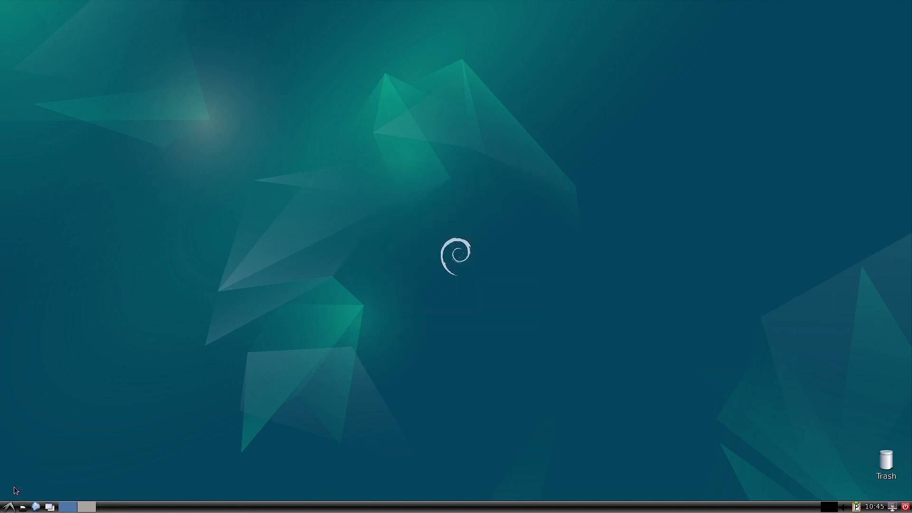
- Launch Image Viewer, view the version information in About GPicView and close the viewer
click(8, 508)
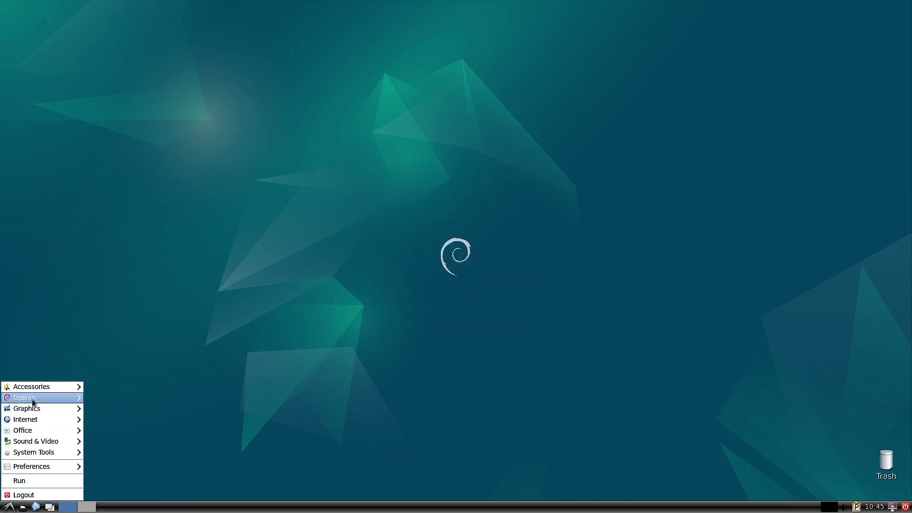
mouse_move(39, 386)
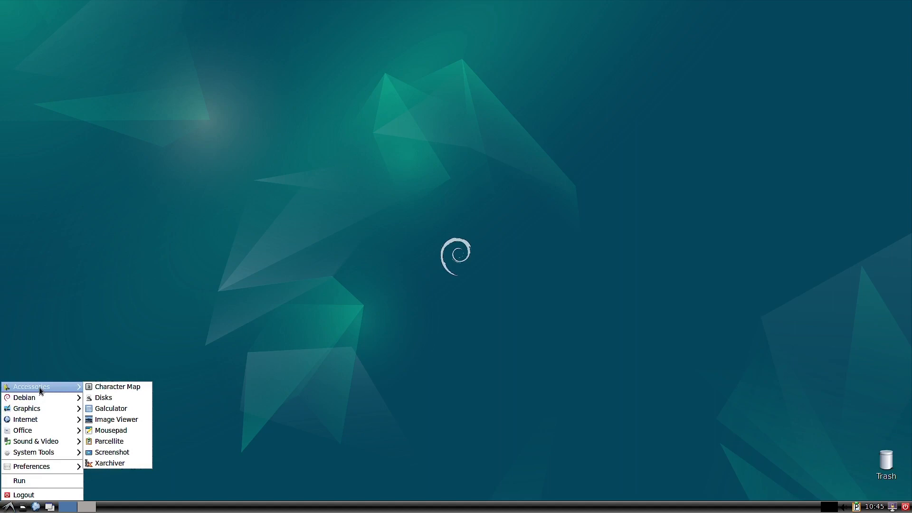
click(138, 422)
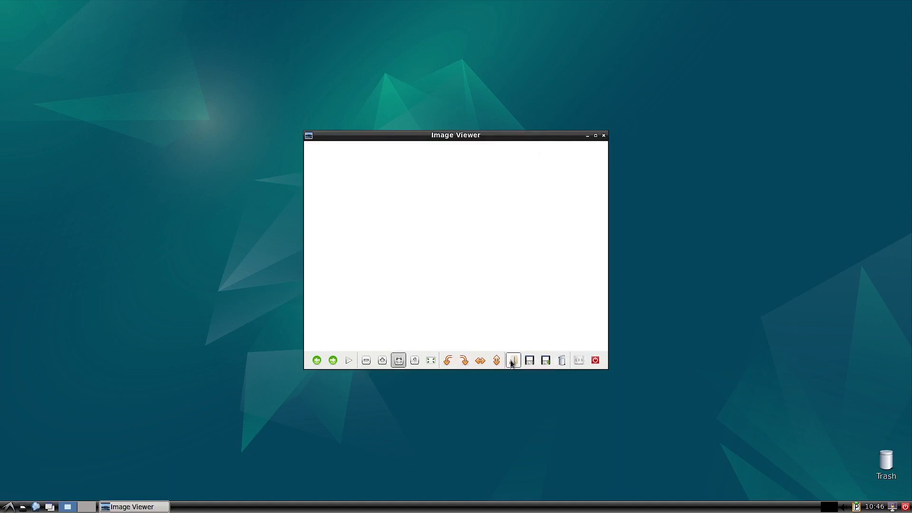
right_click(415, 201)
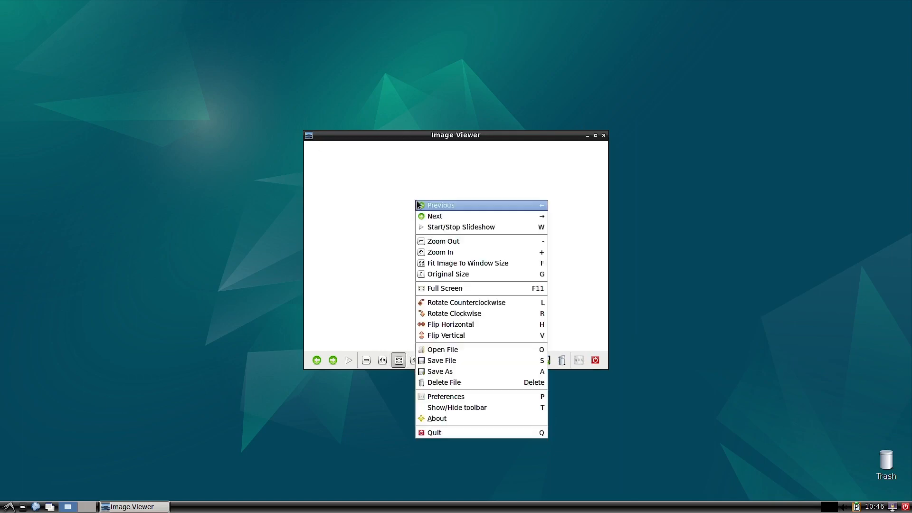
click(446, 420)
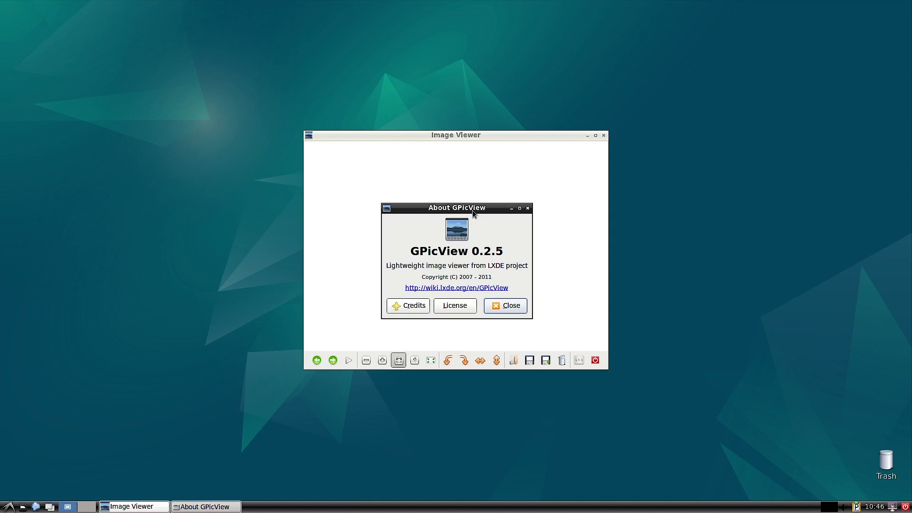
click(527, 208)
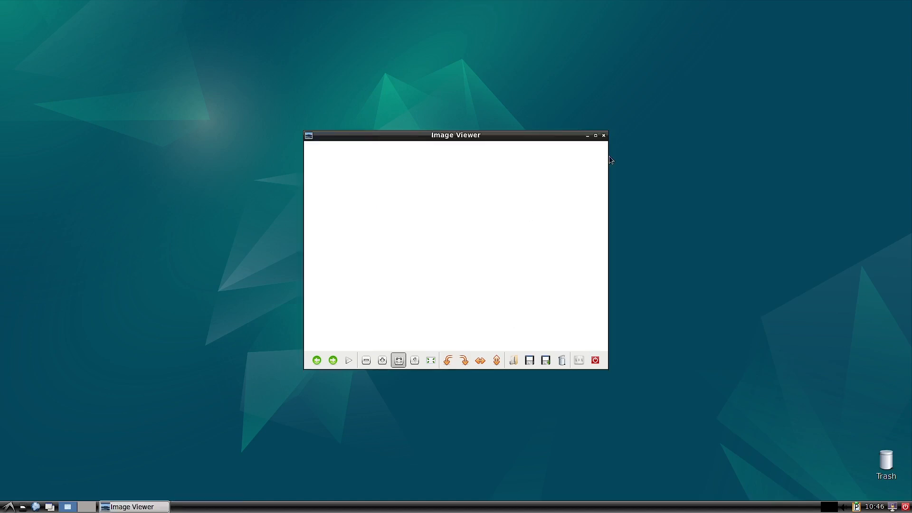
click(603, 136)
- Launch the Mousepad text editor from the accessories, view its version information in About Mousepad and close the editor
click(8, 506)
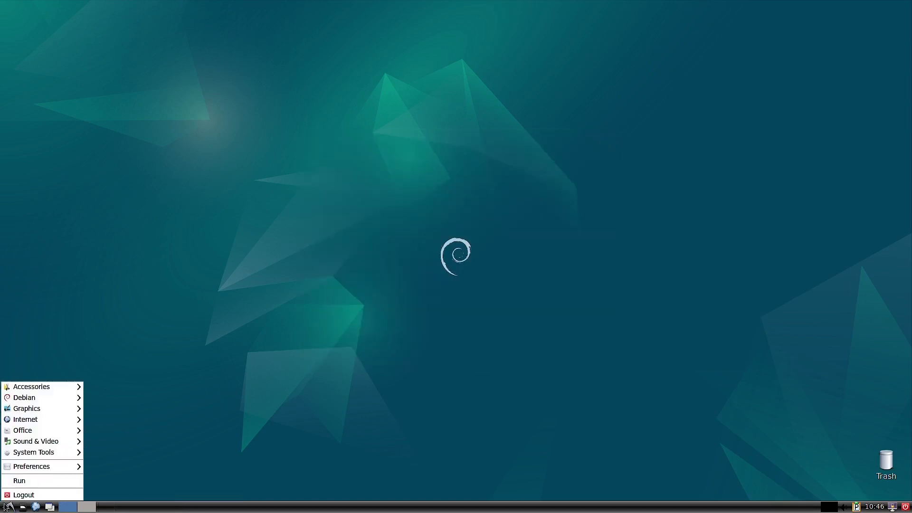
mouse_move(31, 398)
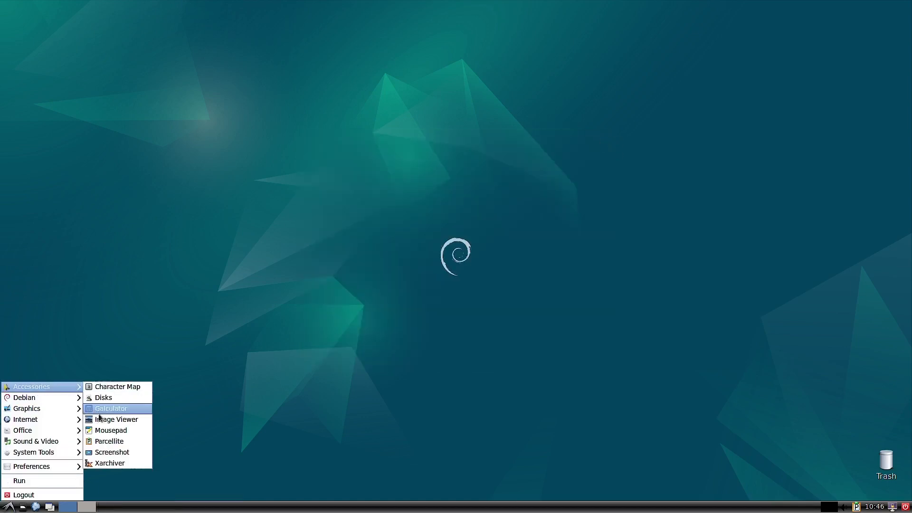
click(129, 438)
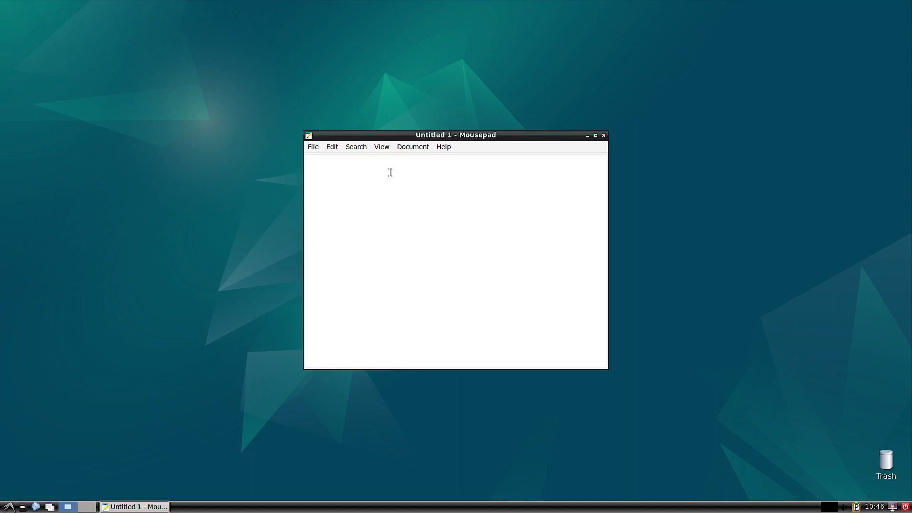
click(448, 148)
click(446, 171)
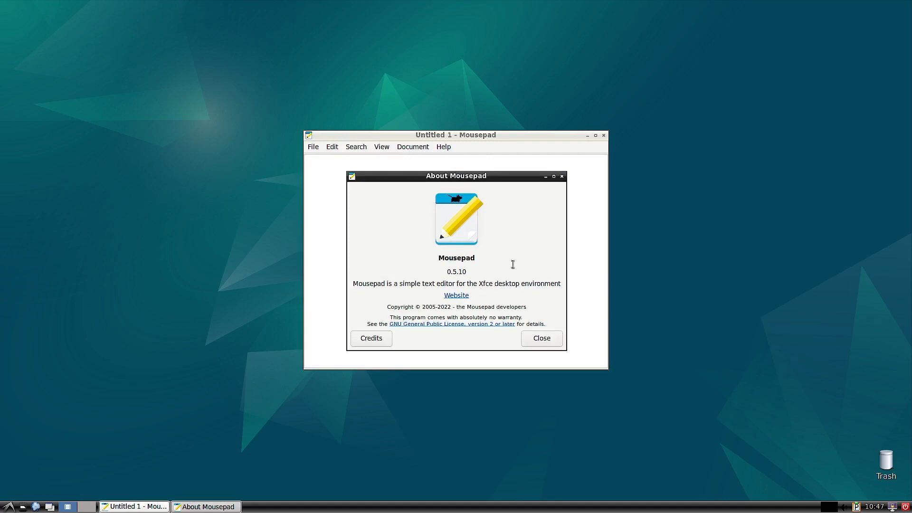
click(556, 344)
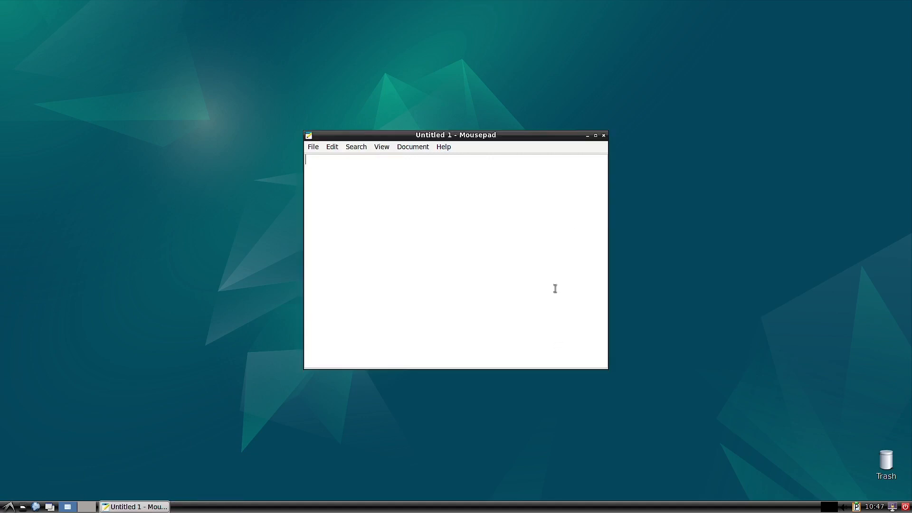
click(604, 135)
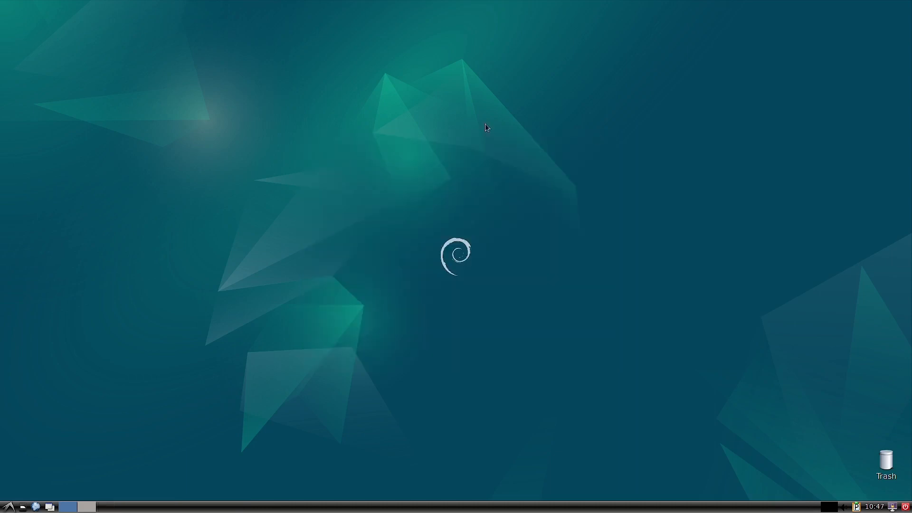
- Launch the Screenshot utility from the accessories and open its help document
click(8, 507)
mouse_move(49, 415)
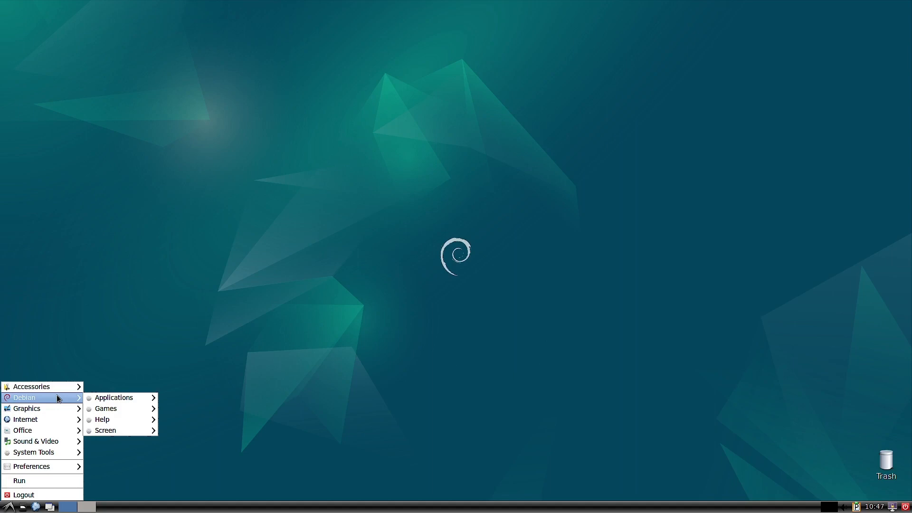
click(122, 453)
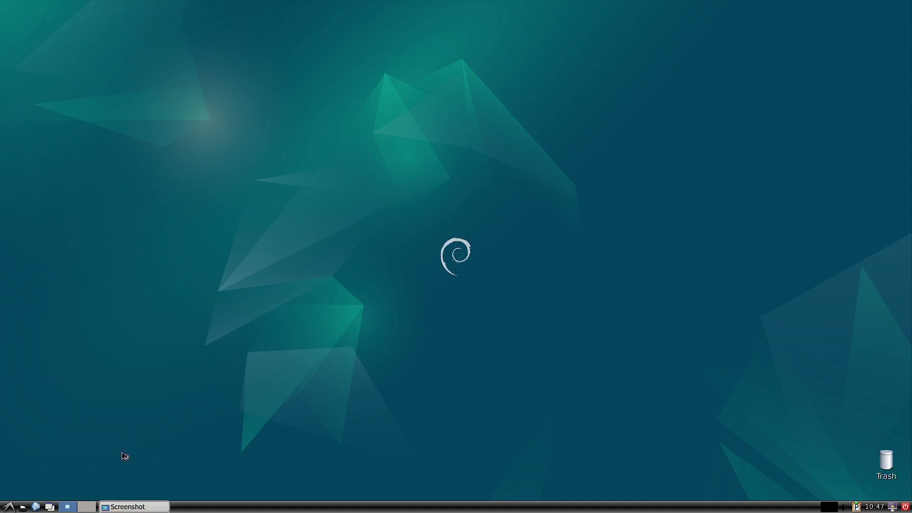
click(500, 179)
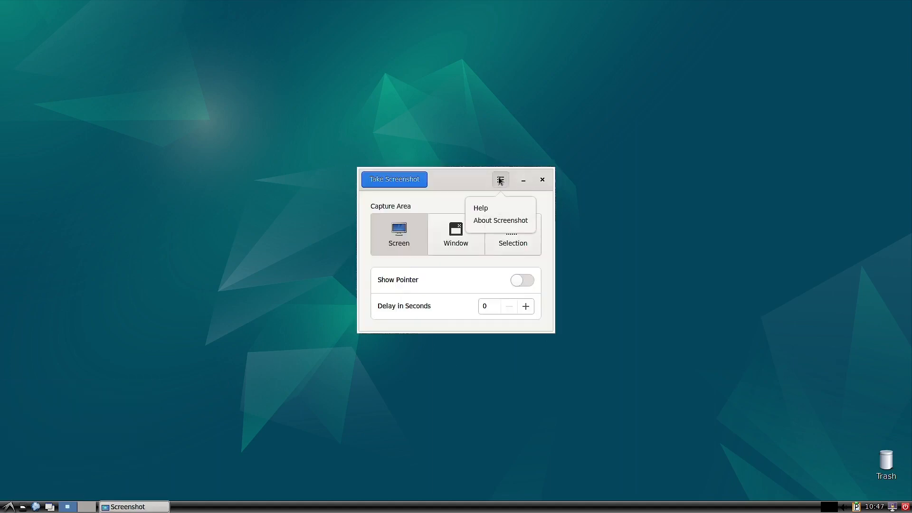
click(489, 209)
- View the version information in About Screenshot, moved clear of the help window, and close the dialog, the help and the utility
click(499, 180)
click(500, 221)
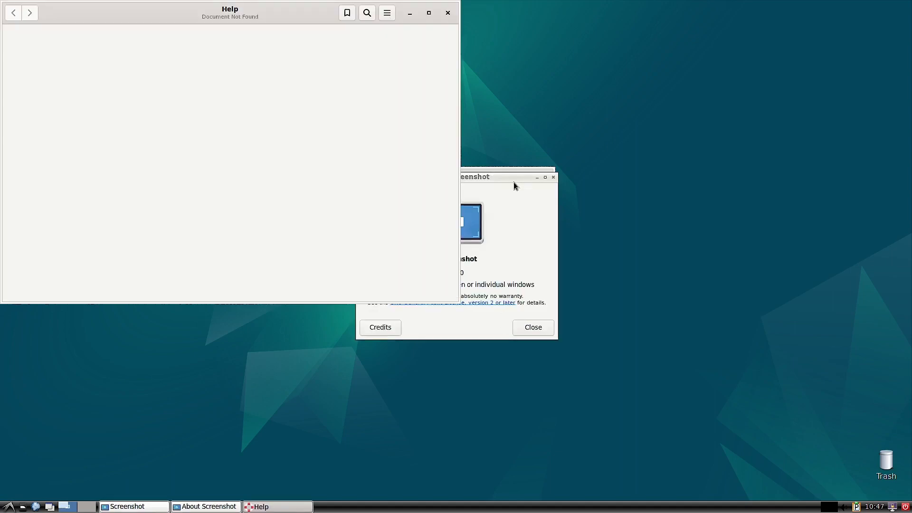
drag(514, 182, 789, 158)
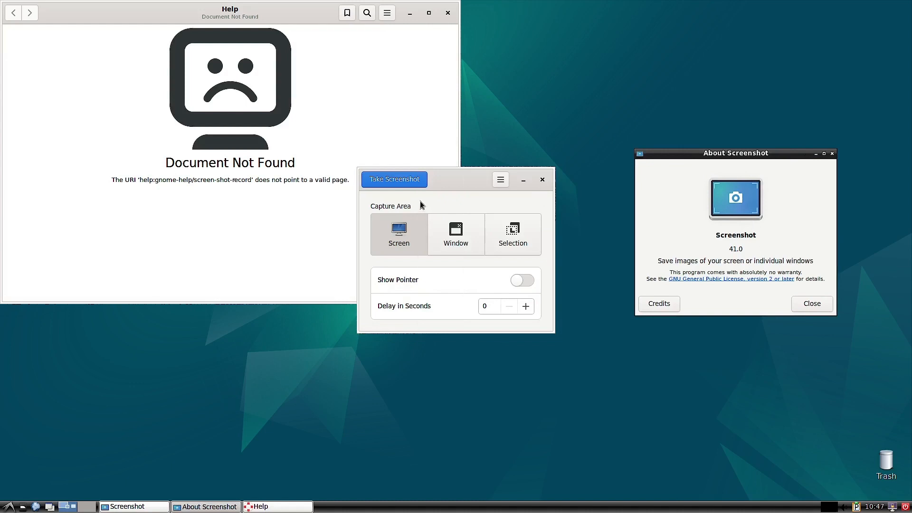
click(808, 303)
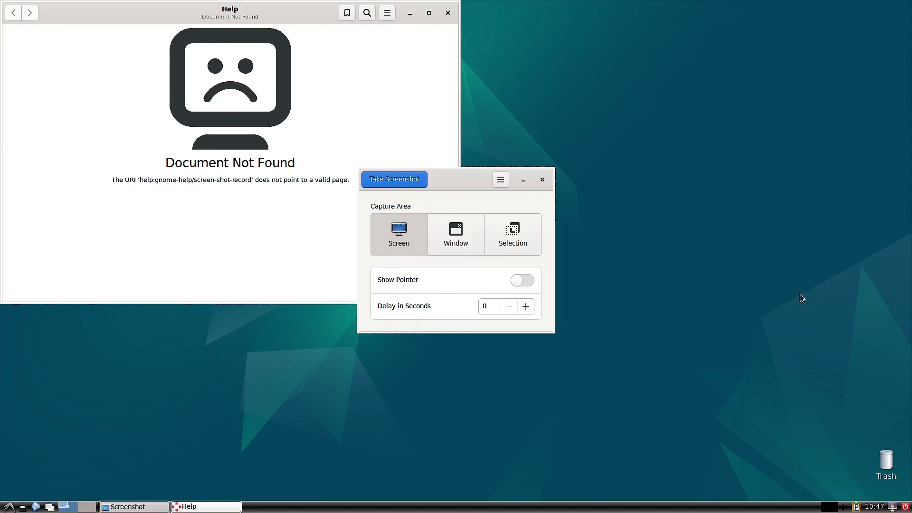
click(449, 12)
click(449, 11)
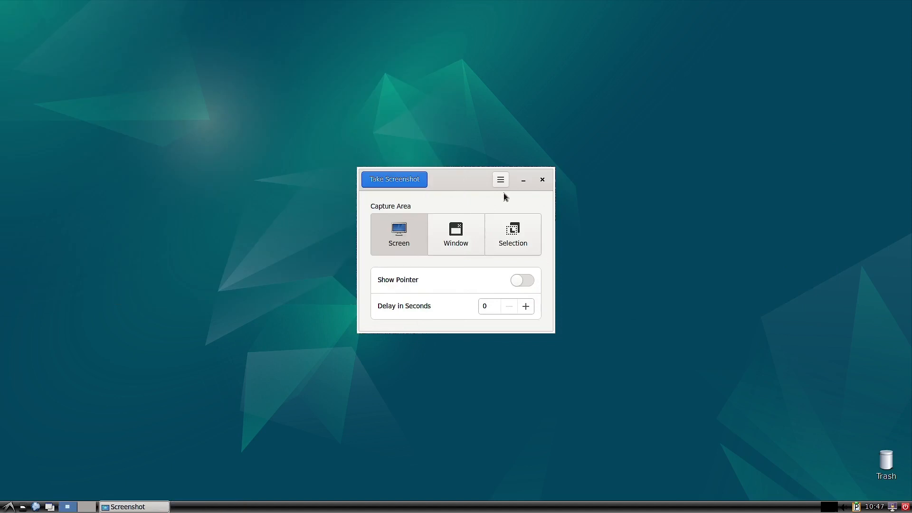
click(543, 181)
- Launch the Xarchiver archive manager, view its version information and close the program
click(8, 507)
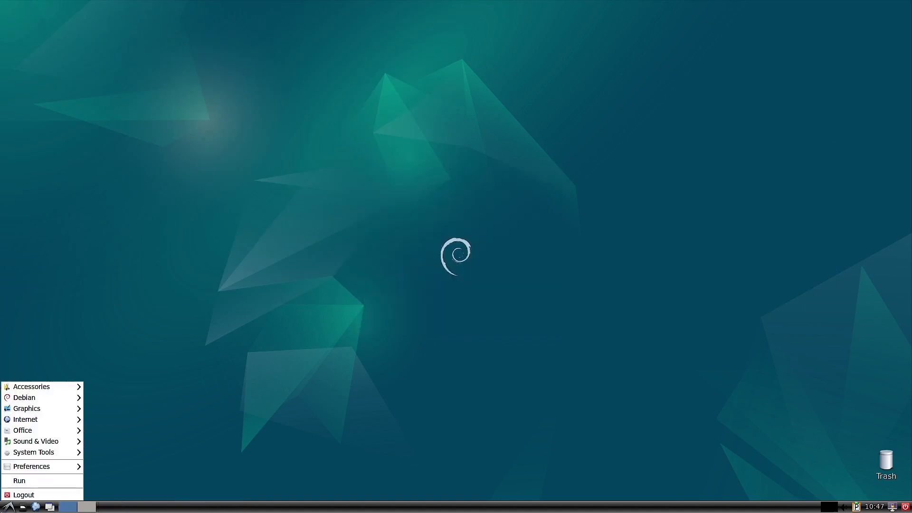
mouse_move(45, 387)
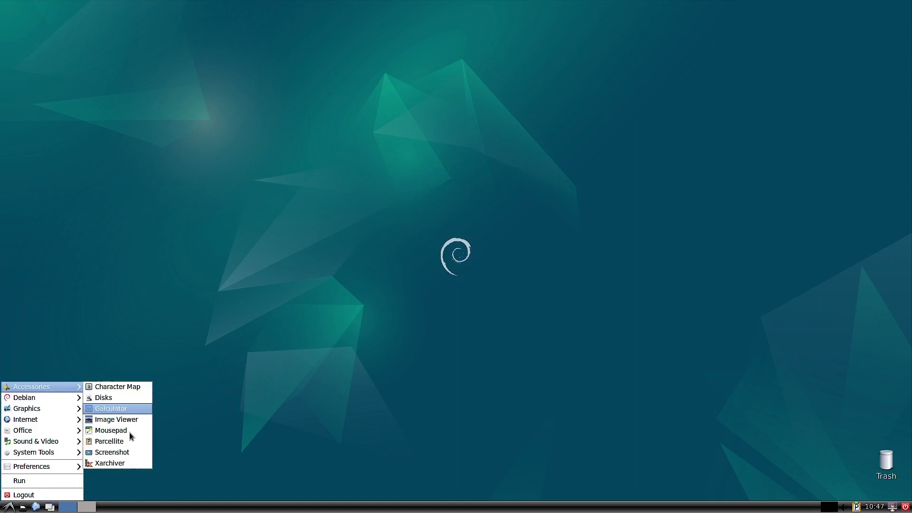
click(128, 461)
click(384, 173)
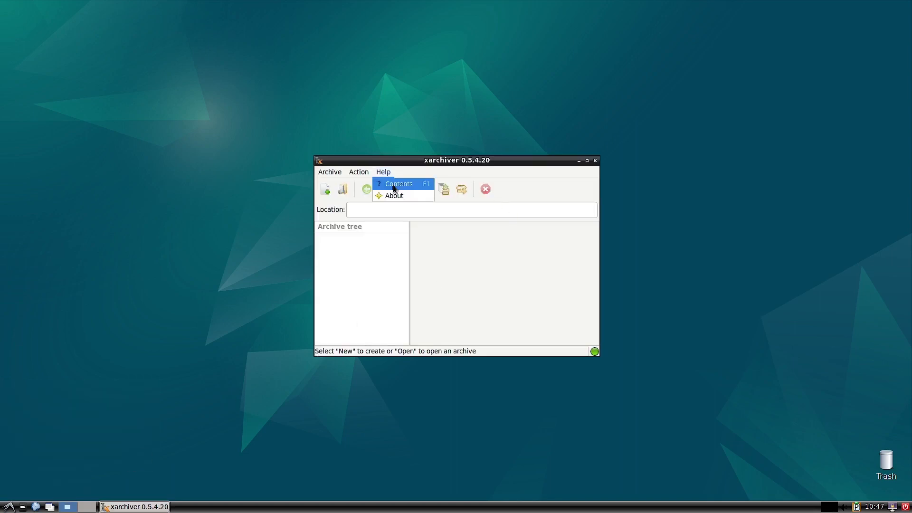
click(394, 197)
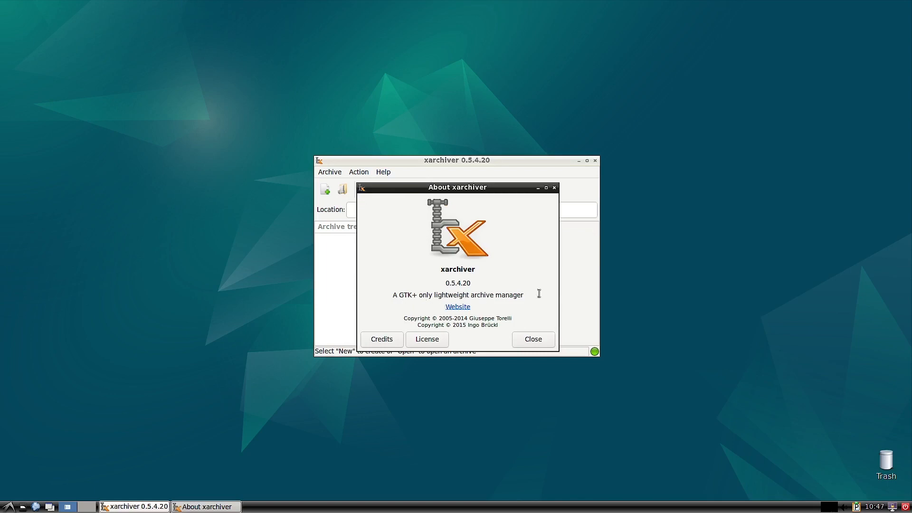
click(555, 187)
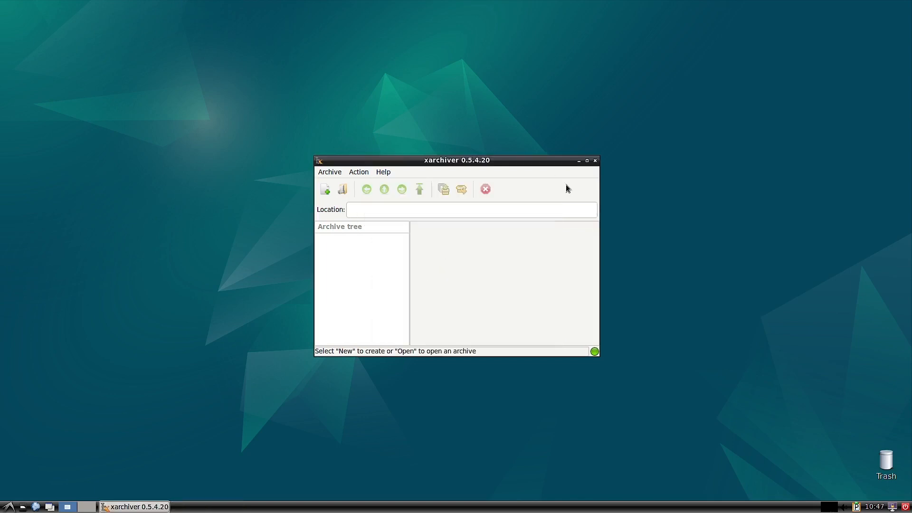
click(595, 160)
- Browse the Debian application categories from Accessibility to Network, launch the Lynx web browser and close it after viewing its start page
click(9, 507)
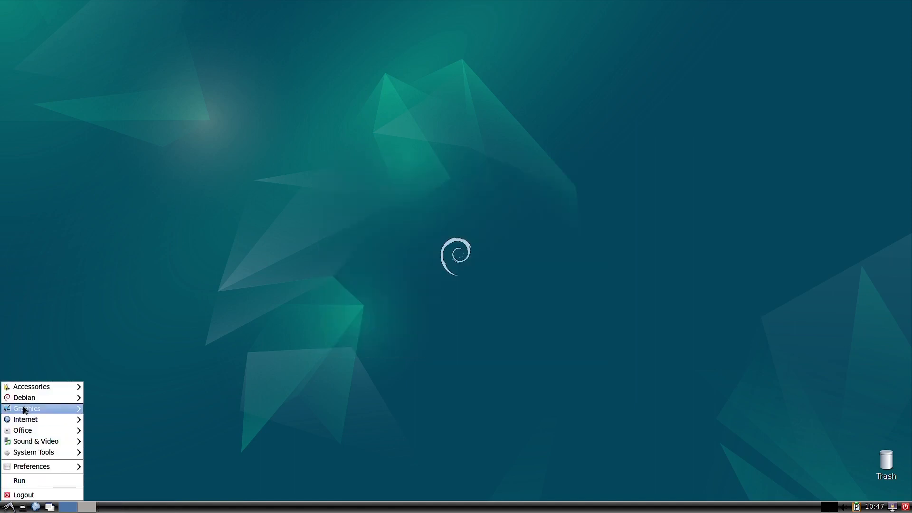
mouse_move(35, 388)
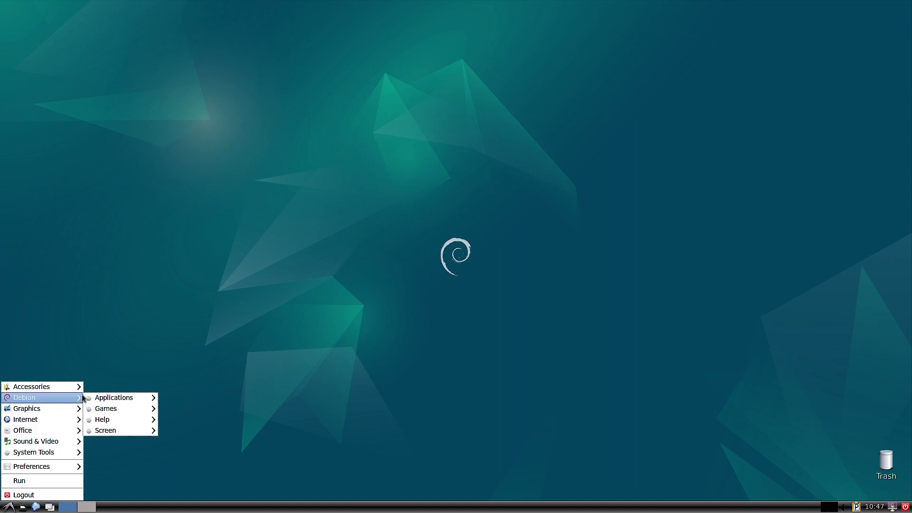
mouse_move(119, 397)
mouse_move(210, 401)
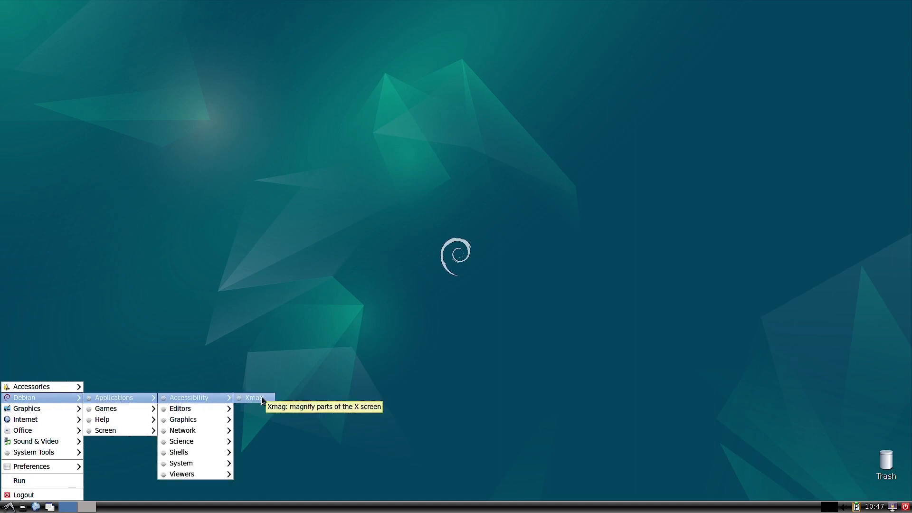
mouse_move(170, 409)
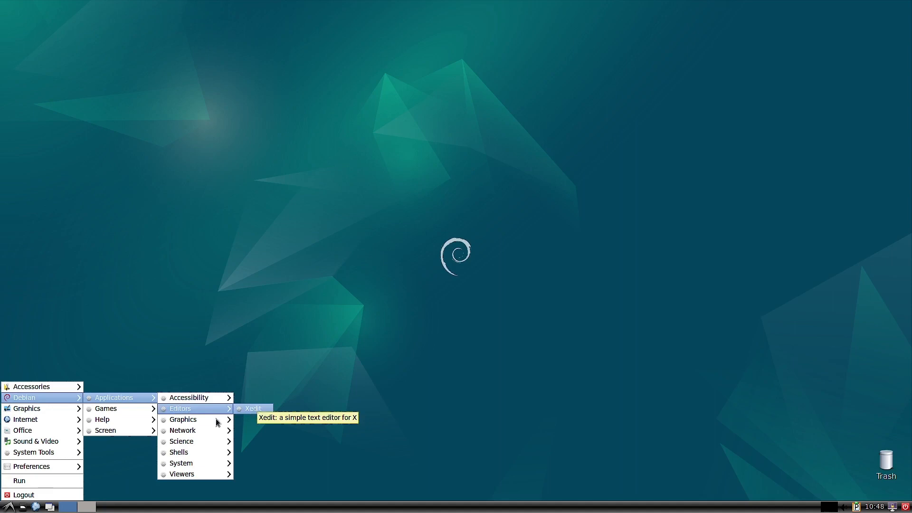
mouse_move(193, 425)
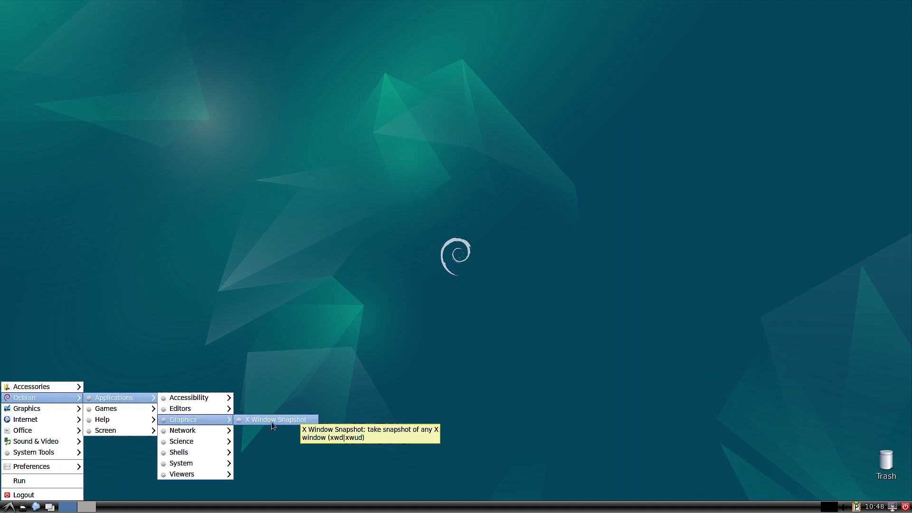
mouse_move(294, 430)
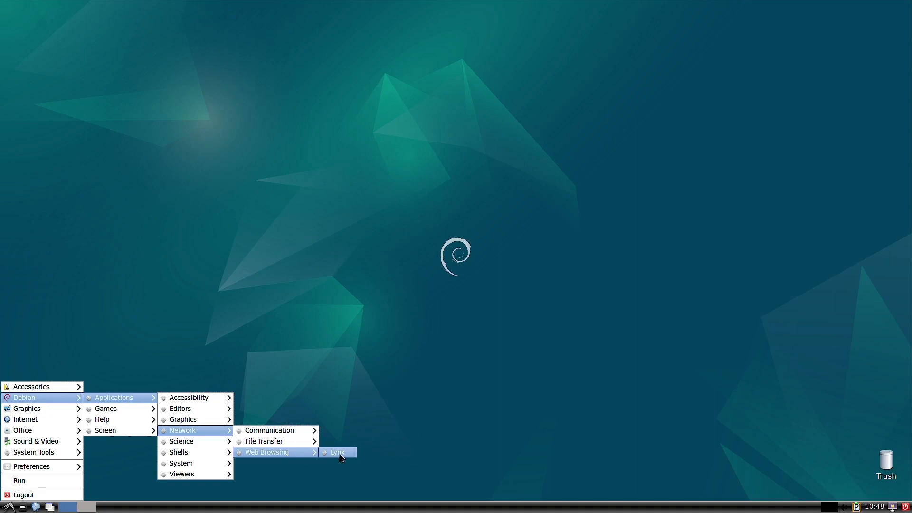
click(341, 454)
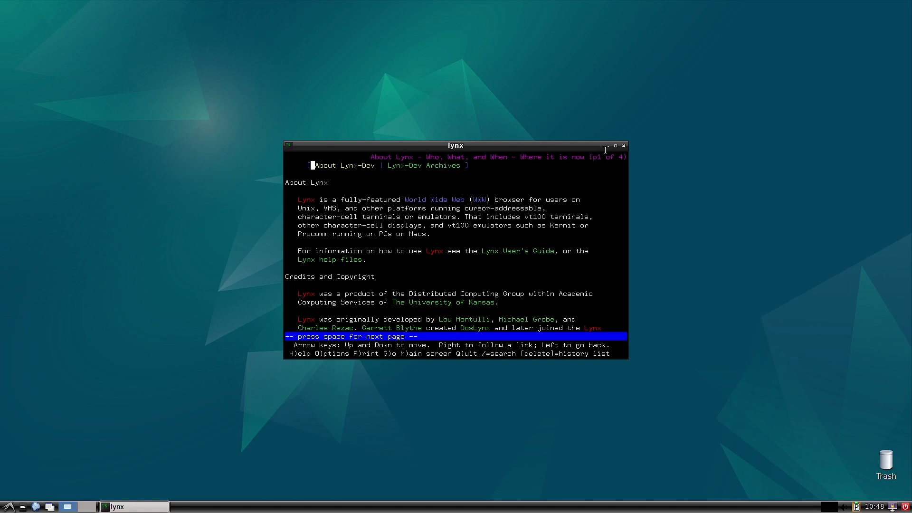
click(624, 146)
- Browse the Debian submenus and launch the Debian Task selector from the system administration applications
click(9, 507)
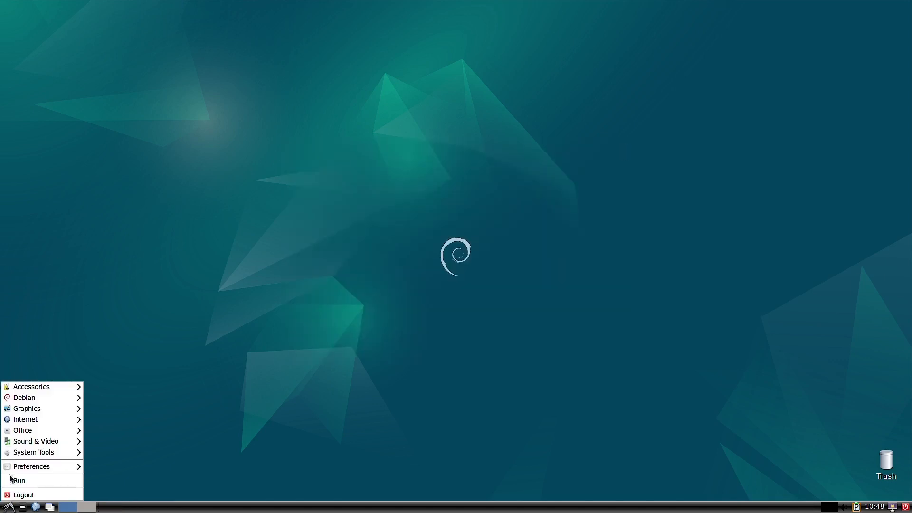
mouse_move(53, 398)
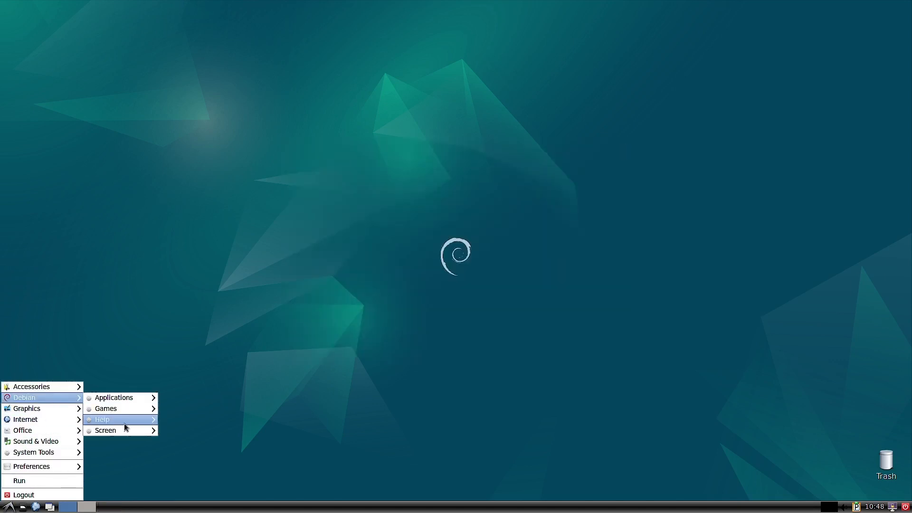
mouse_move(124, 433)
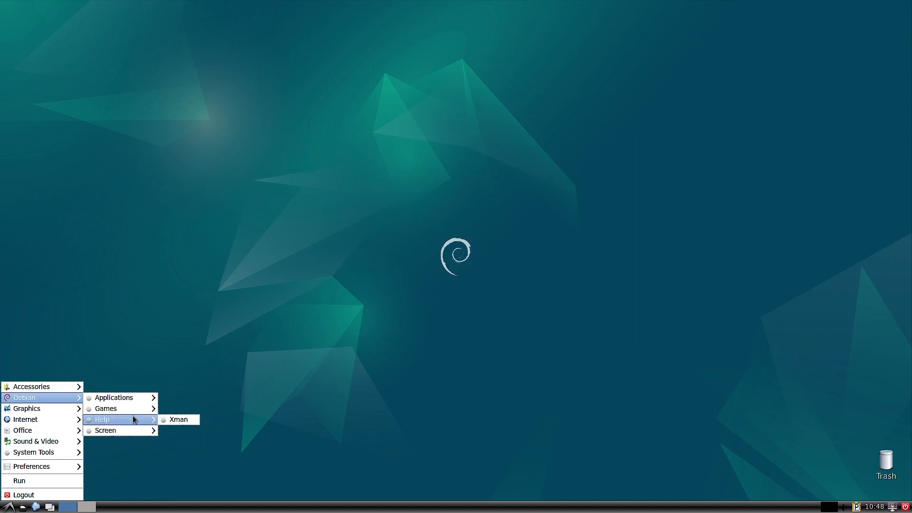
mouse_move(136, 410)
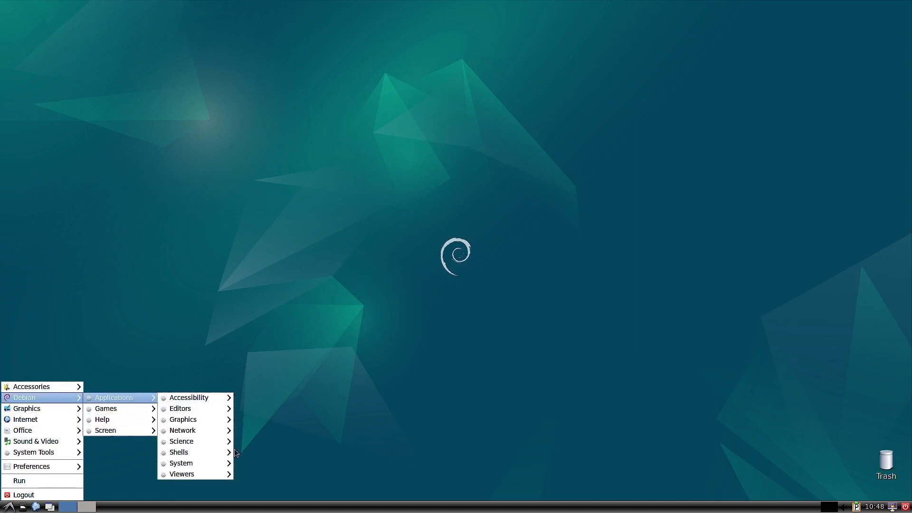
mouse_move(210, 473)
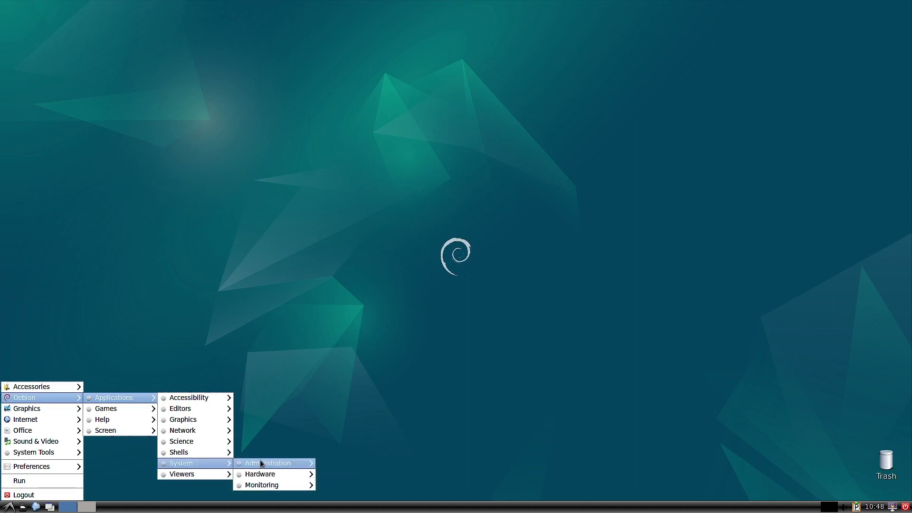
mouse_move(261, 461)
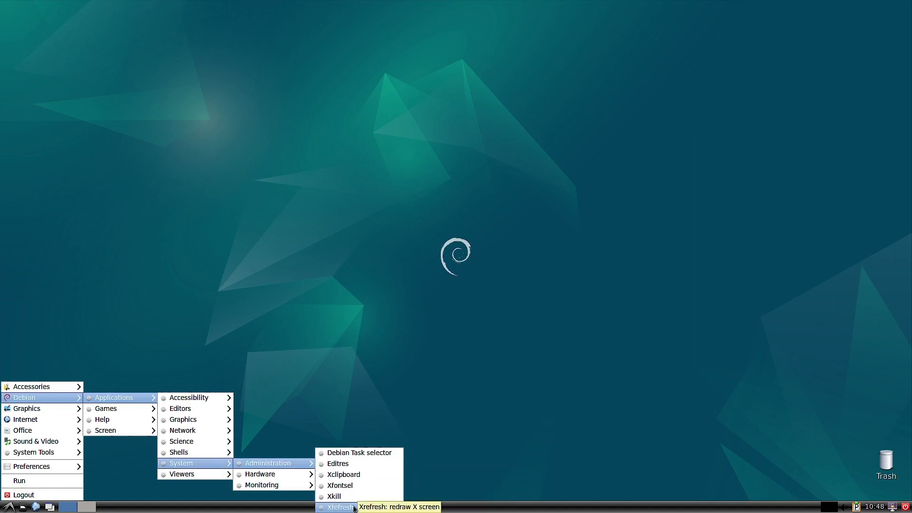
click(378, 454)
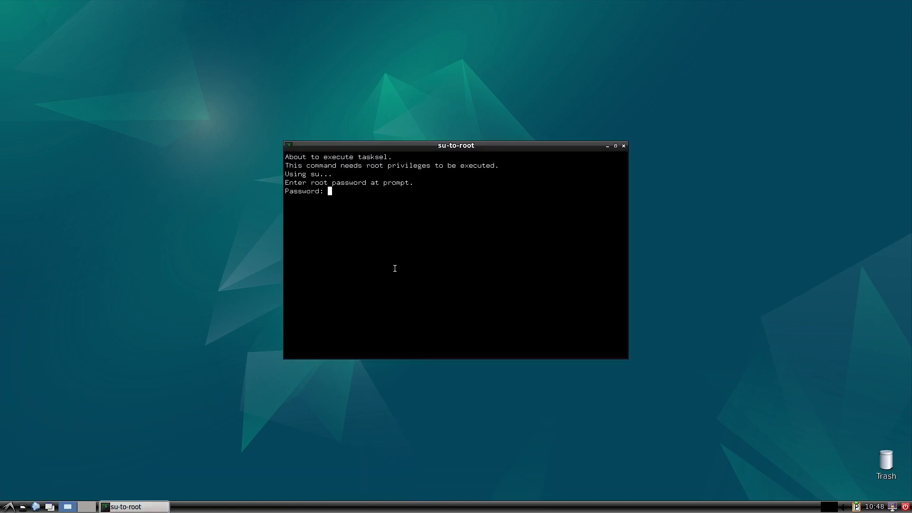
- Enter the root password in the terminal, answering y to each retry question, to open the task selector's software selection
key(Return)
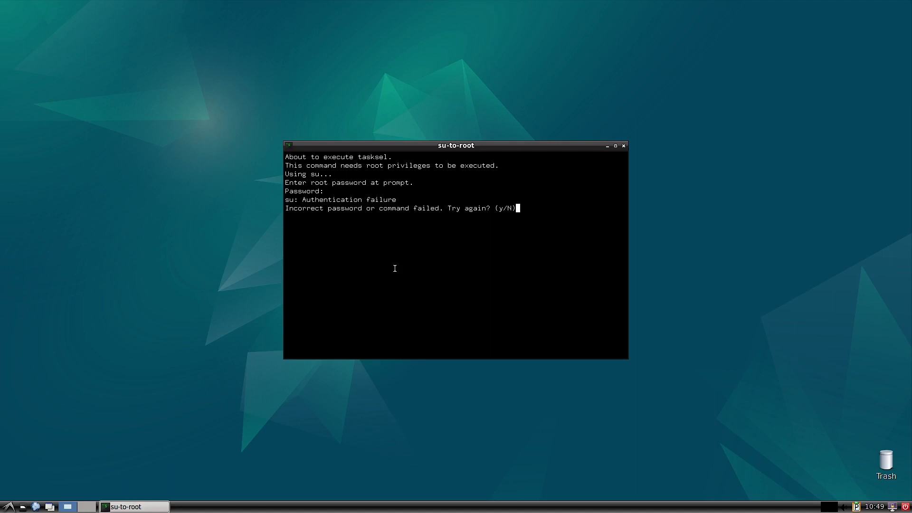
text(y)
key(Return)
key(Return)
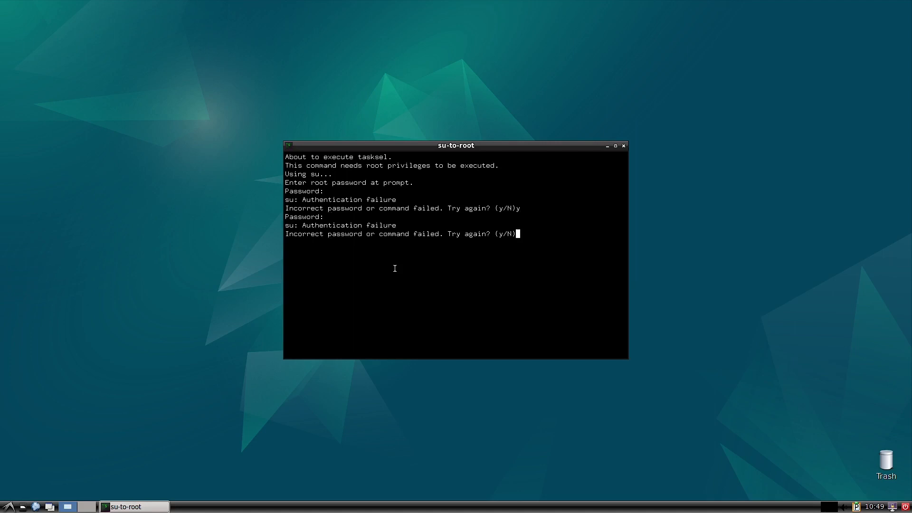
text(y)
key(Return)
key(Return)
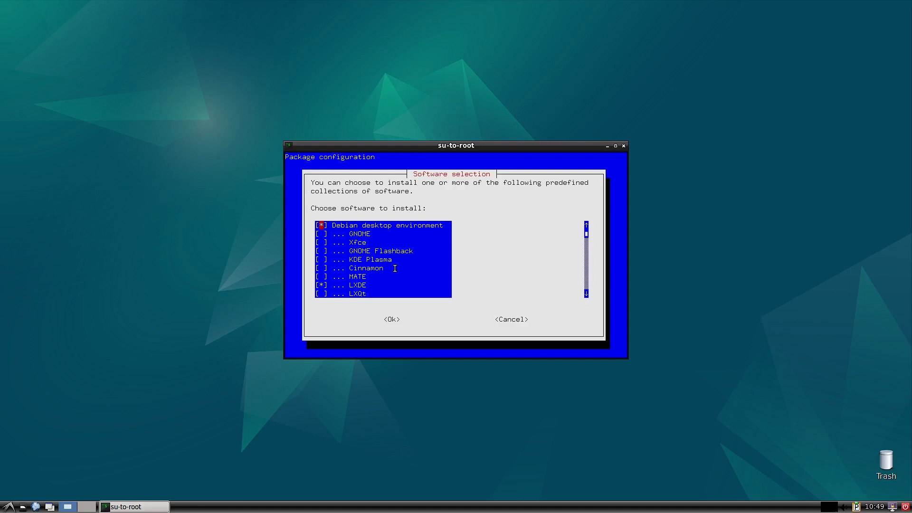
- Review the software collections in the task selector from Debian desktop environment downward and confirm the existing selection
key(Down)
key(Down)
key(Down)
key(Down)
key(Down)
key(Down)
key(Tab)
key(Return)
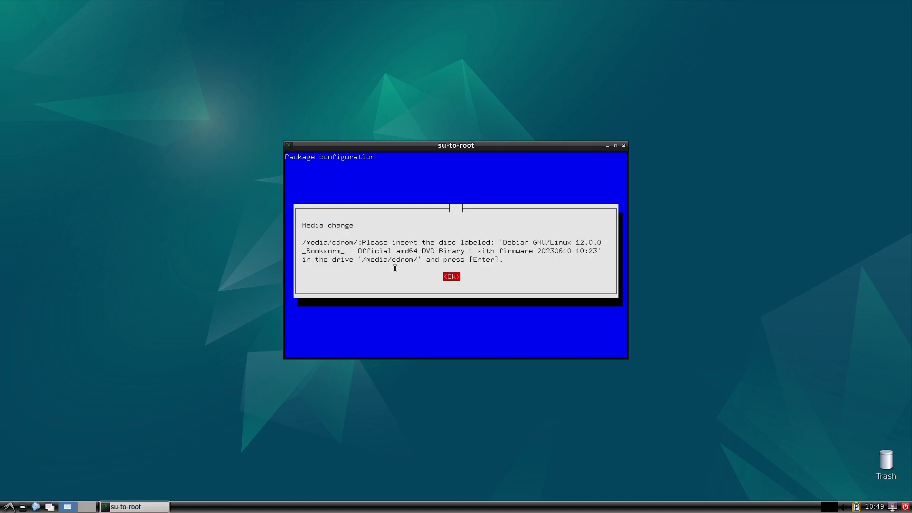
- Acknowledge the media change requests and close the su-to-root terminal
key(Return)
key(Return)
click(624, 146)
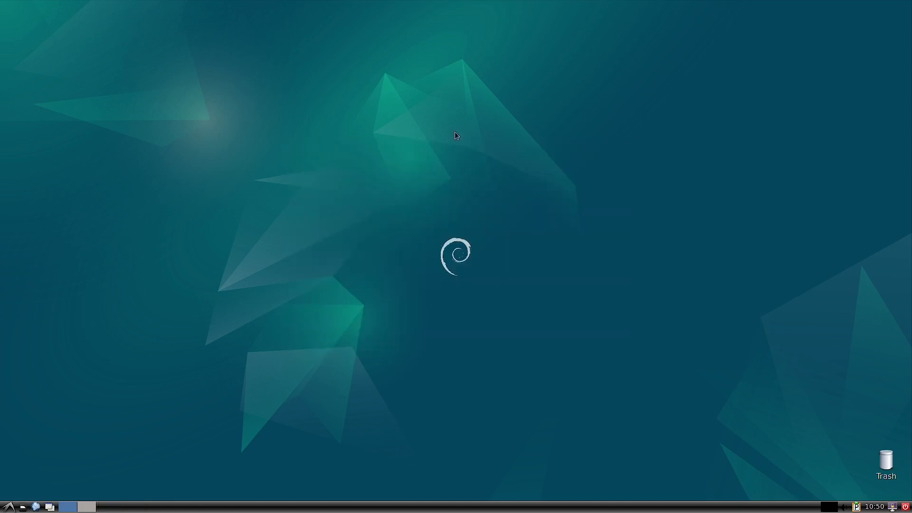
- Browse the Debian Network and Science application categories and launch the Bc calculator from Mathematics
click(11, 506)
mouse_move(35, 398)
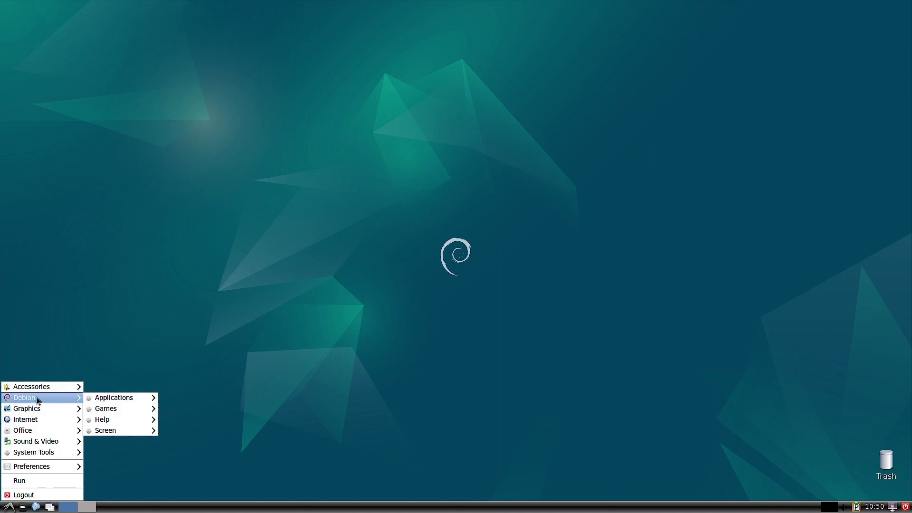
mouse_move(126, 423)
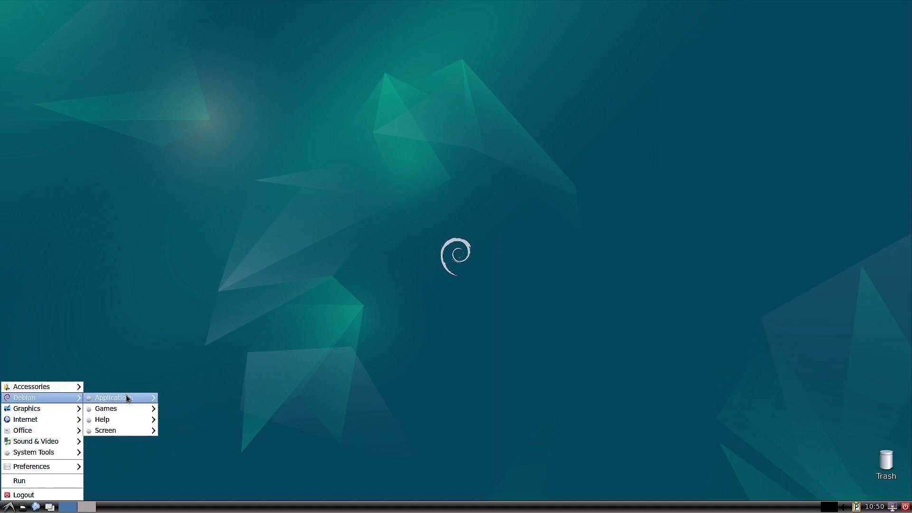
mouse_move(127, 399)
mouse_move(212, 435)
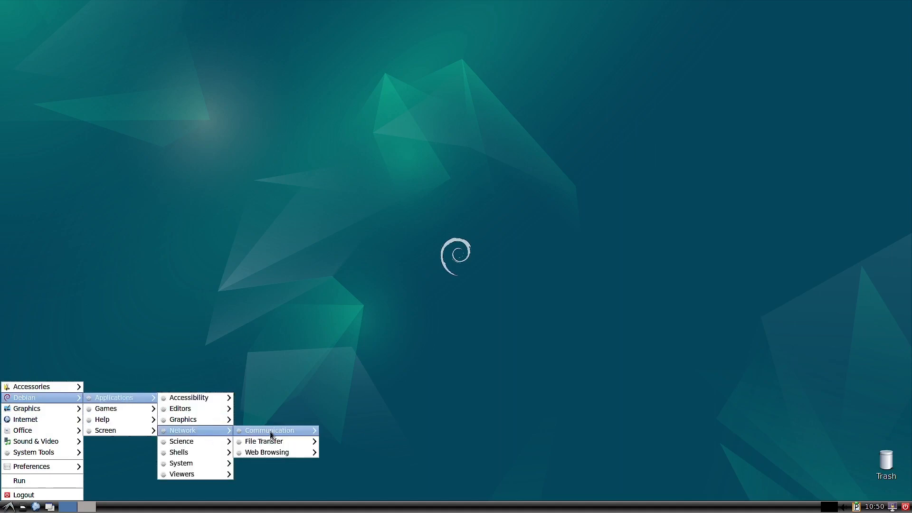
mouse_move(270, 442)
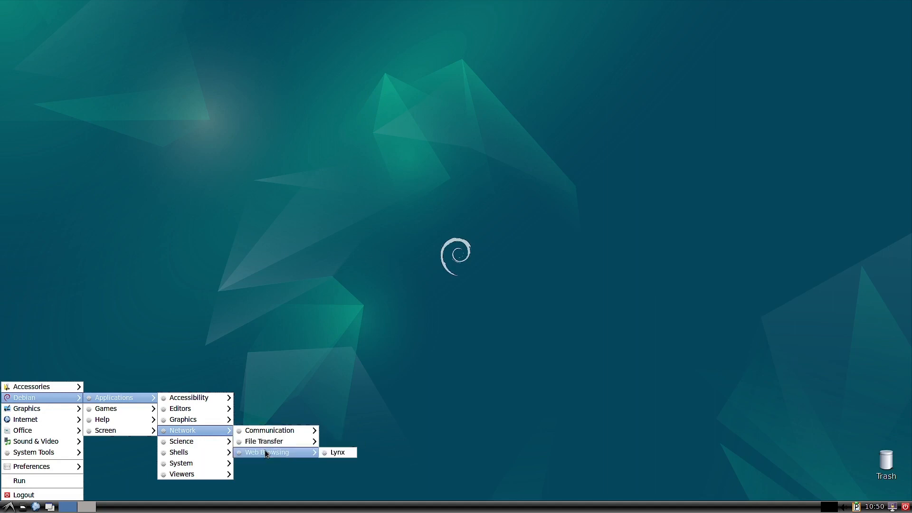
mouse_move(179, 447)
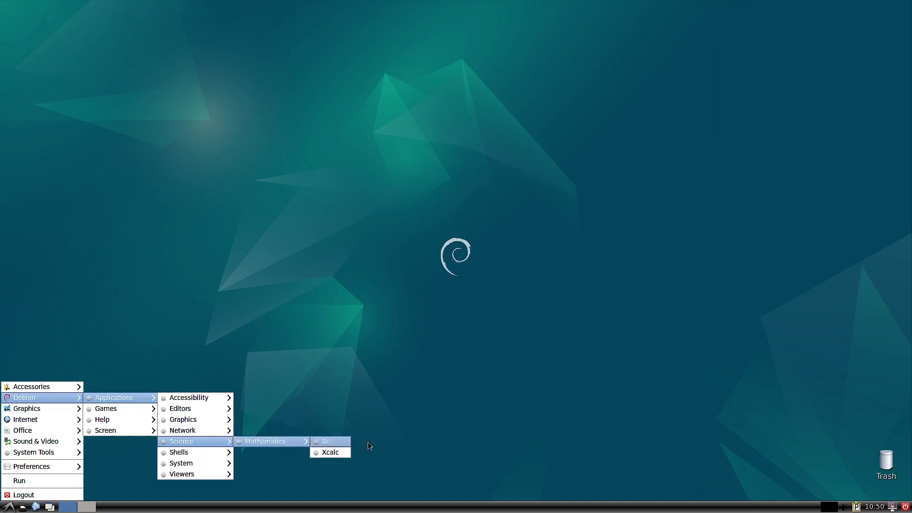
click(342, 443)
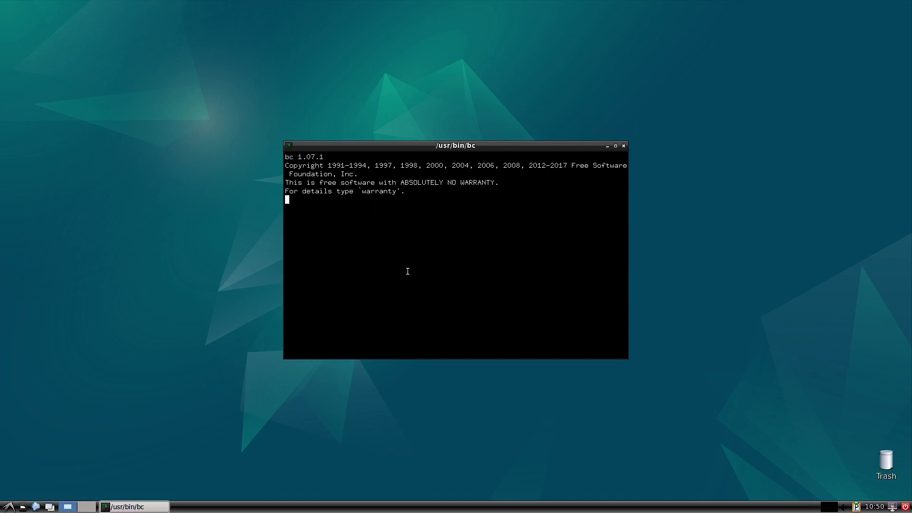
- Run the warranty and help commands in bc
text(warranty)
key(Return)
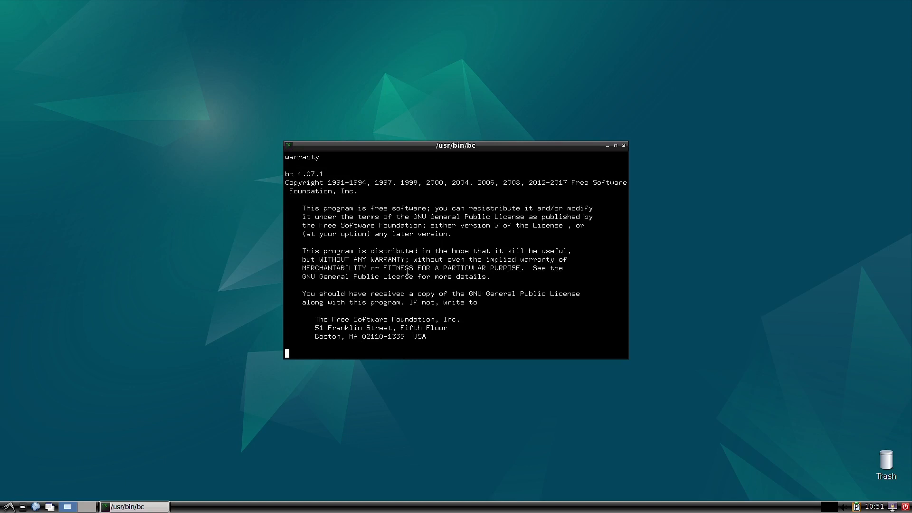
text(help)
key(Return)
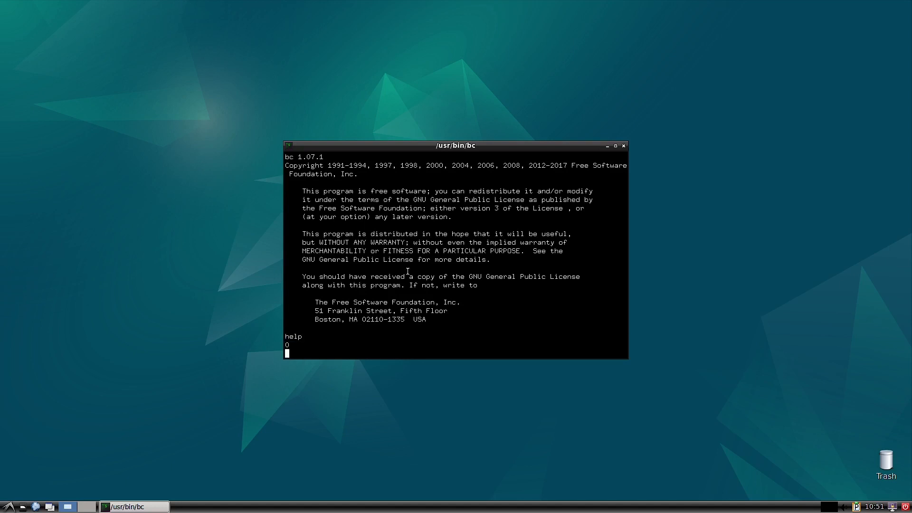
- Examine the bc window's management options such as Layer, review the earlier terminal output and close the window
right_click(463, 147)
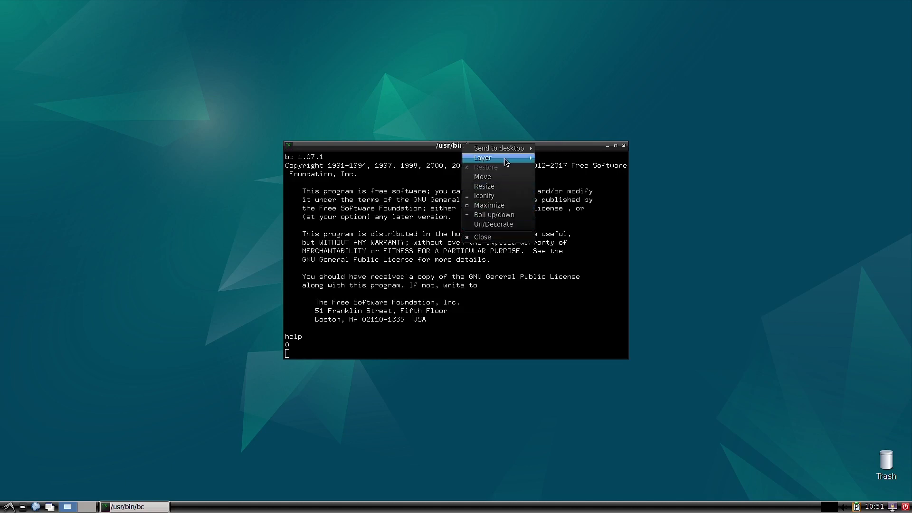
click(440, 254)
drag(285, 157, 430, 212)
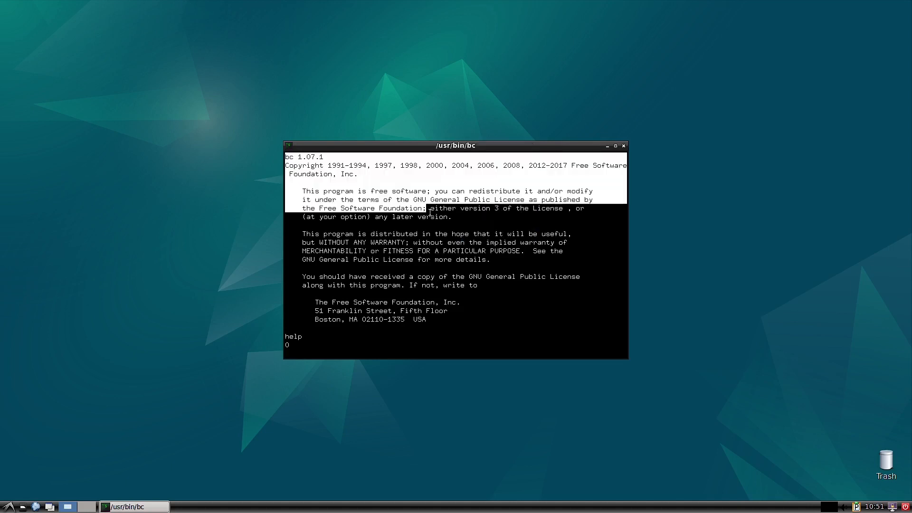
click(428, 285)
right_click(344, 149)
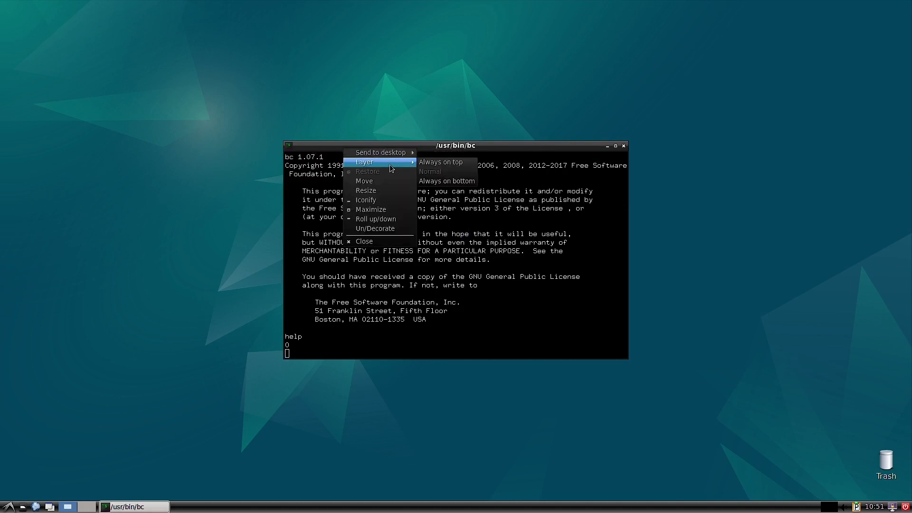
click(290, 149)
click(290, 149)
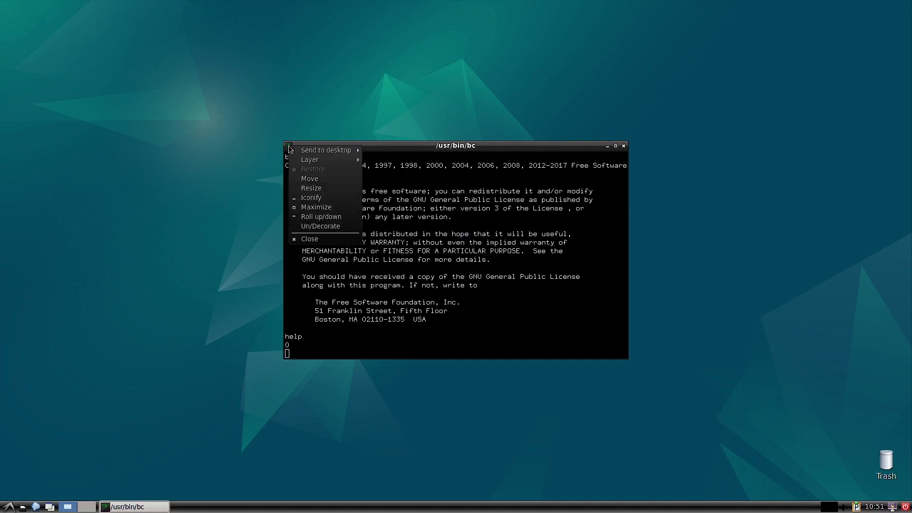
drag(328, 268, 426, 285)
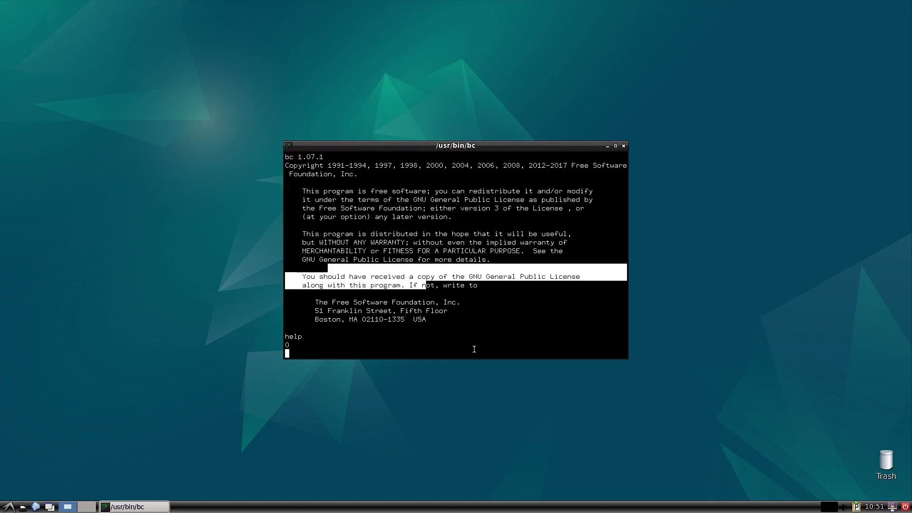
scroll(559, 266, up, 2)
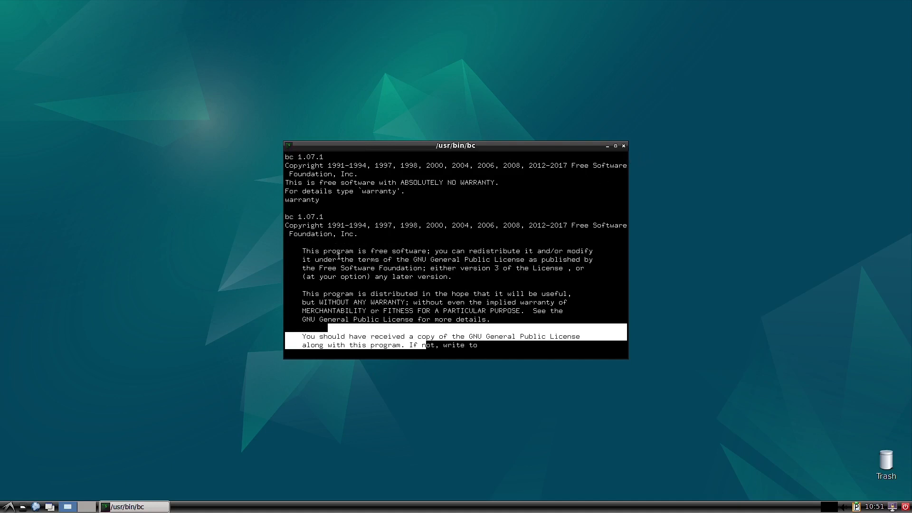
click(624, 146)
- Launch Xman from the Debian Help category, open a Manual Page window and read through the Xman help text
click(5, 500)
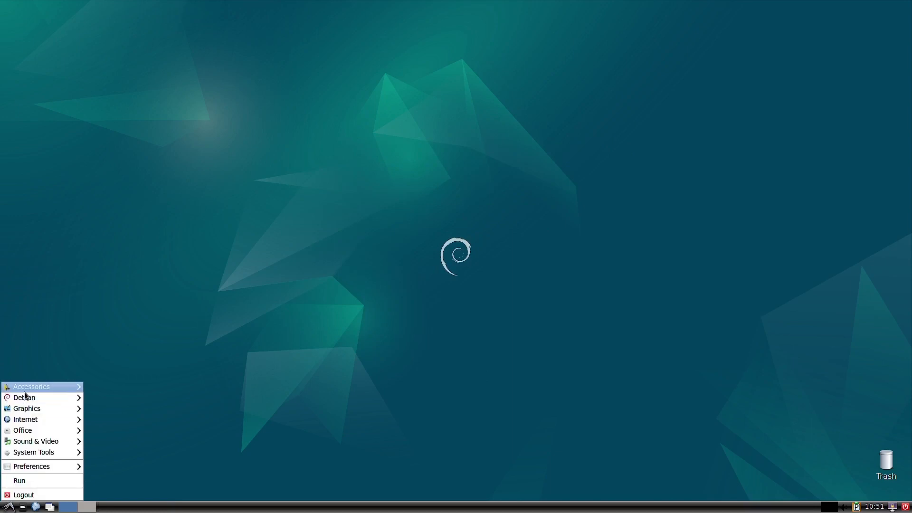
mouse_move(30, 402)
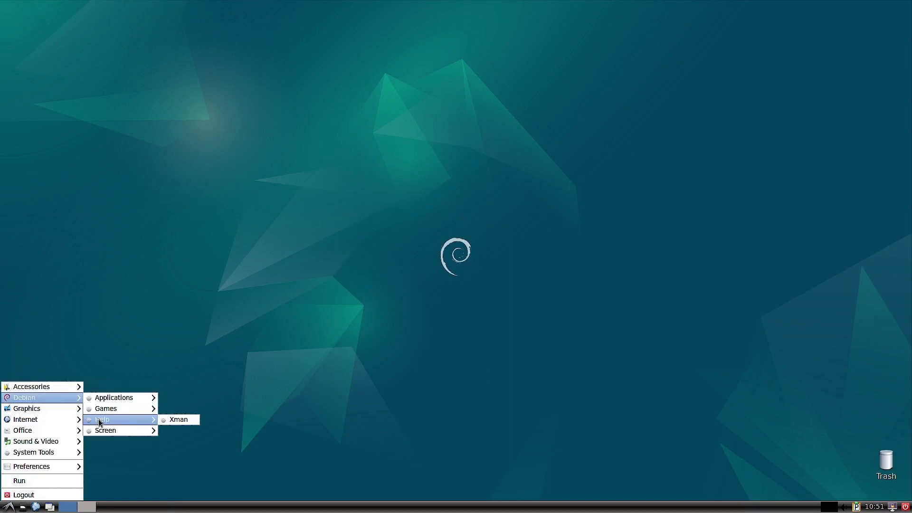
mouse_move(108, 421)
click(188, 419)
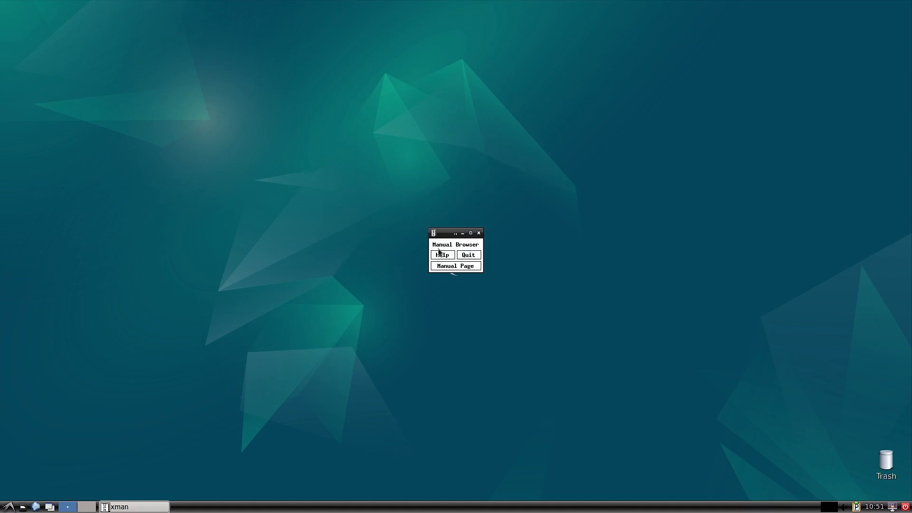
click(457, 267)
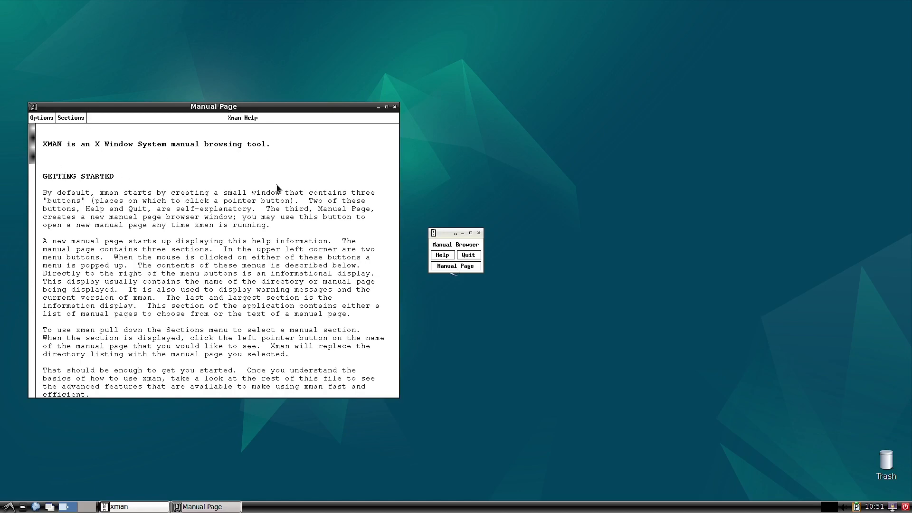
scroll(278, 188, down, 15)
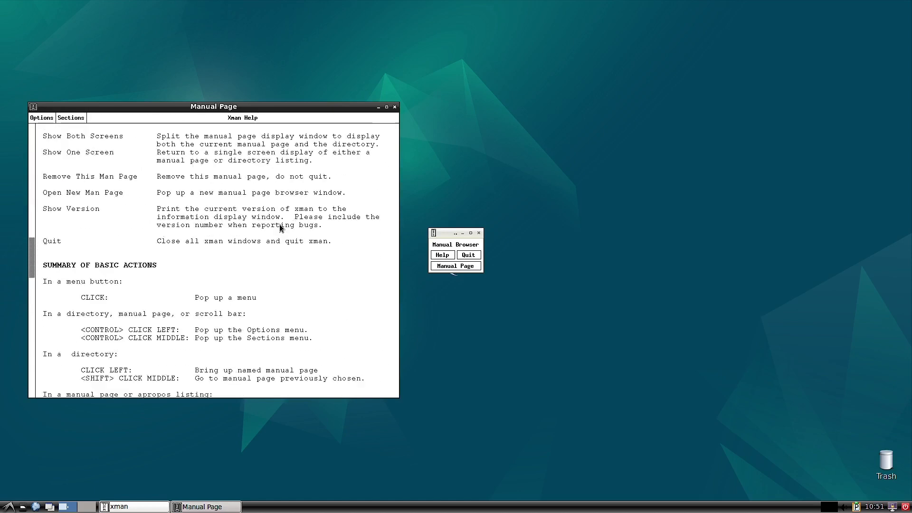
scroll(264, 258, down, 15)
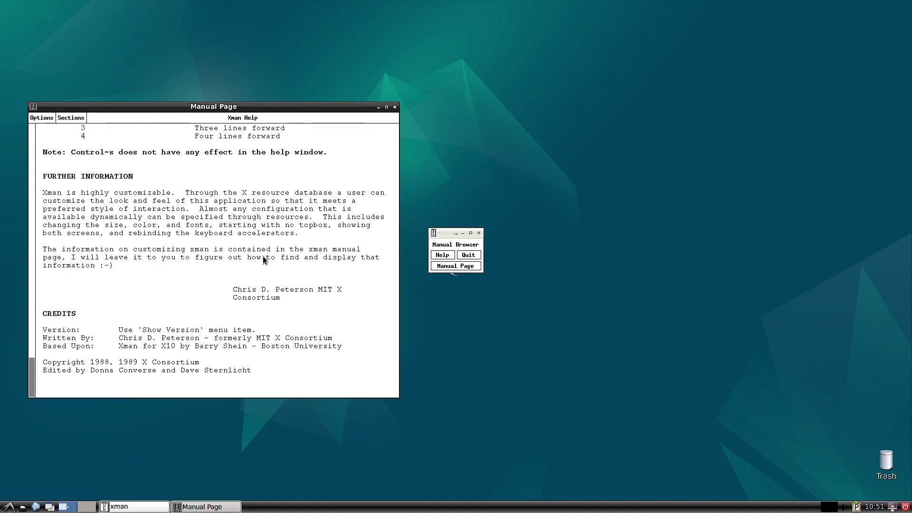
scroll(104, 266, up, 10)
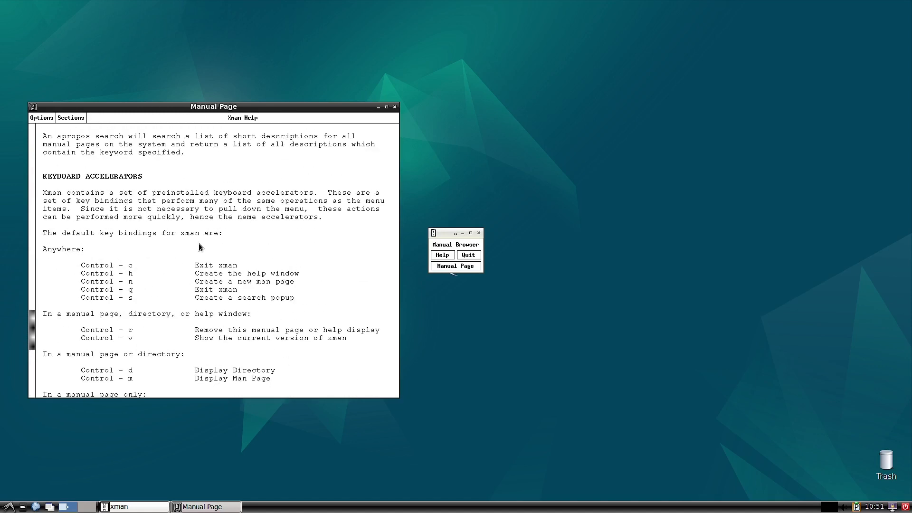
scroll(239, 275, up, 8)
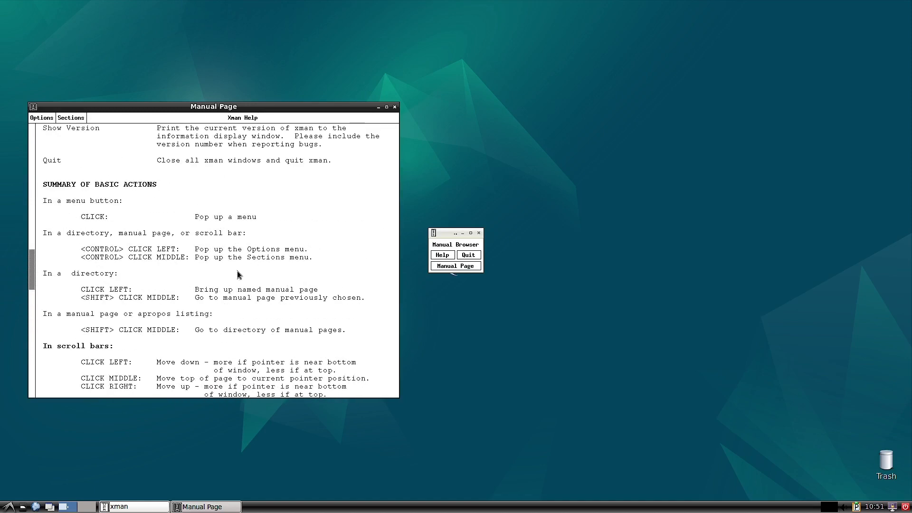
scroll(238, 275, up, 10)
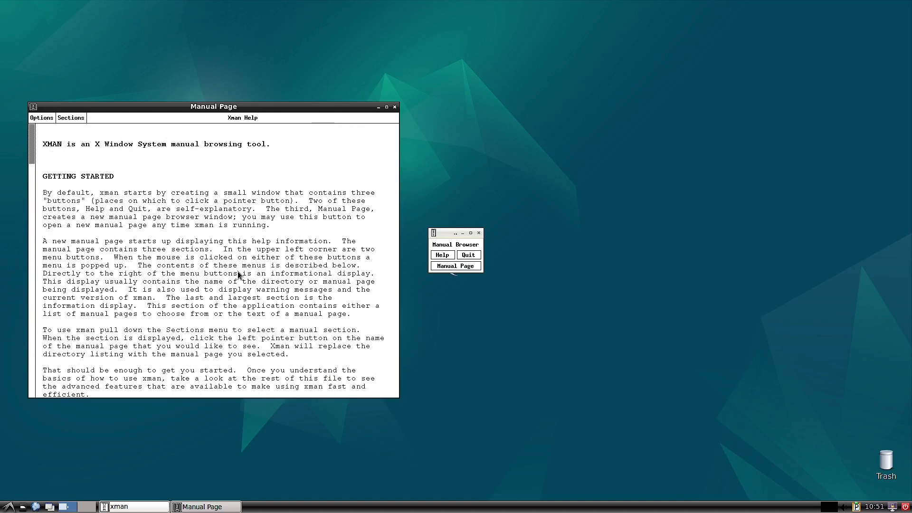
- View Xman's available options and manual sections, close the Manual Page window and quit the manual browser
click(41, 119)
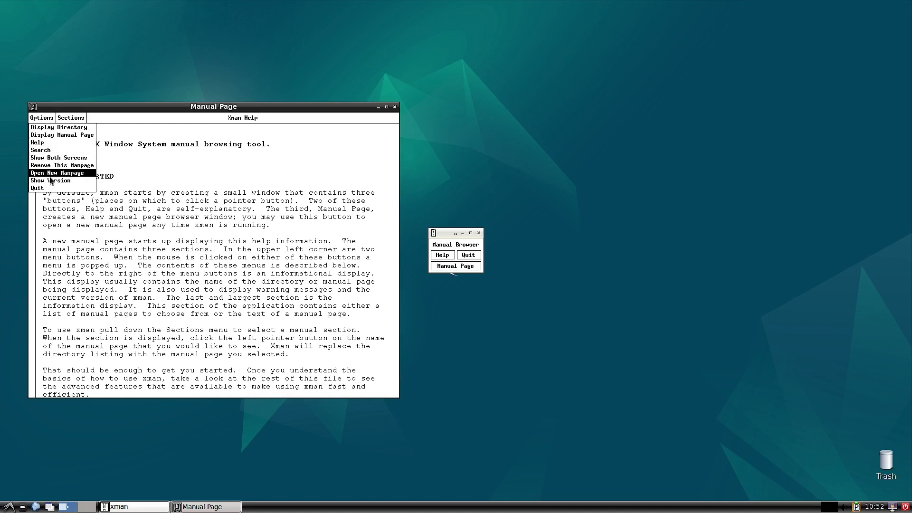
click(74, 122)
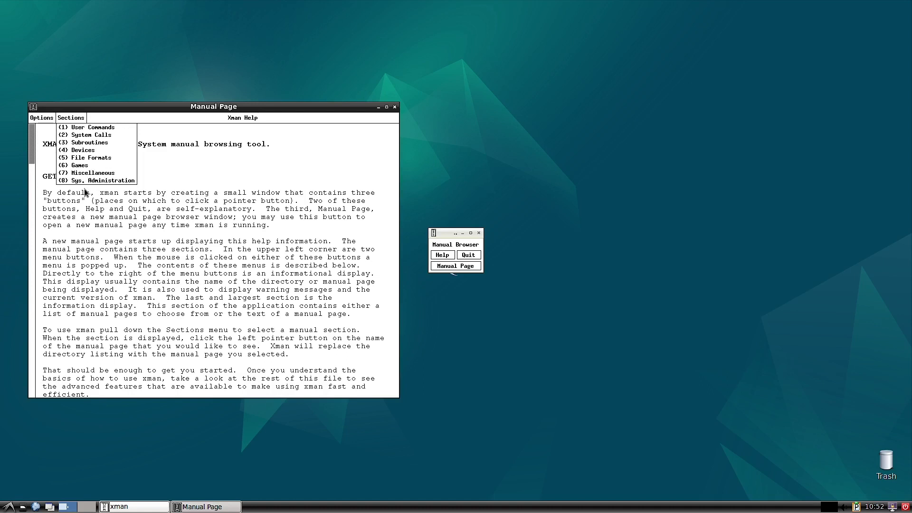
click(142, 283)
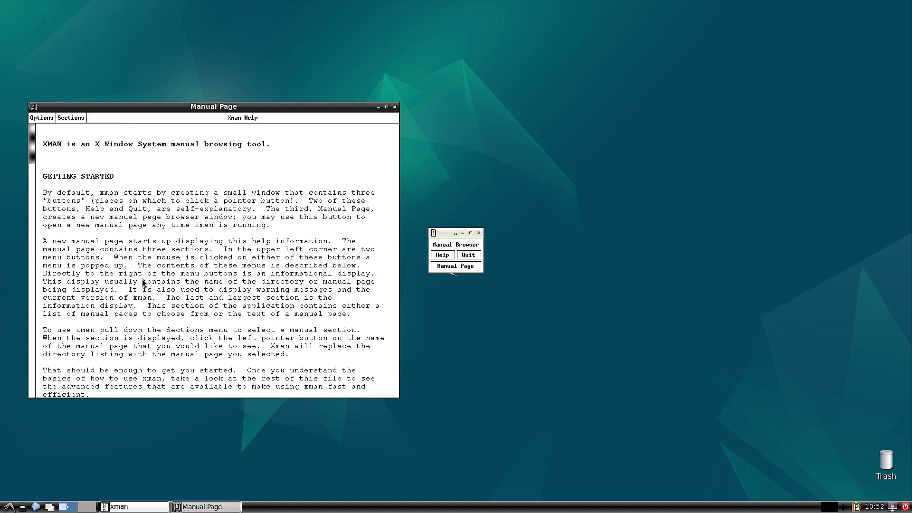
click(394, 107)
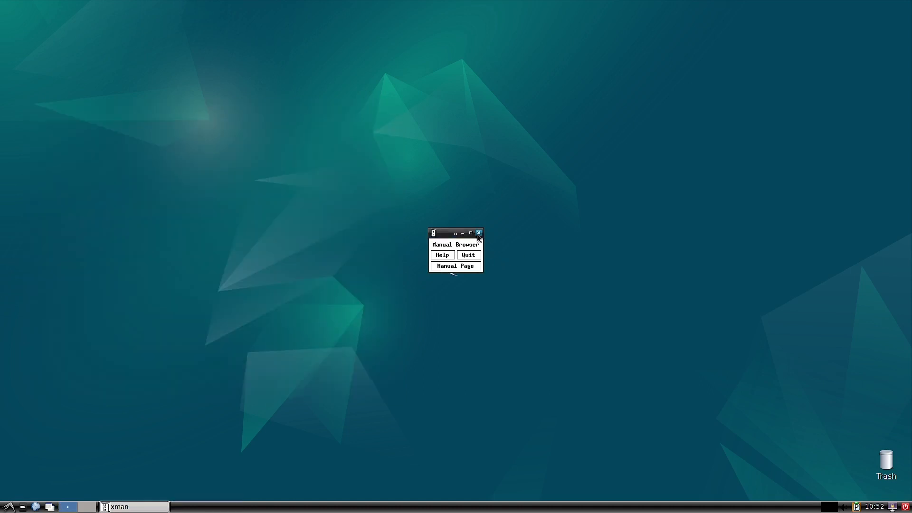
click(468, 255)
- Lock the screen with XScreenSaver from the Debian Screen Locking category
click(7, 504)
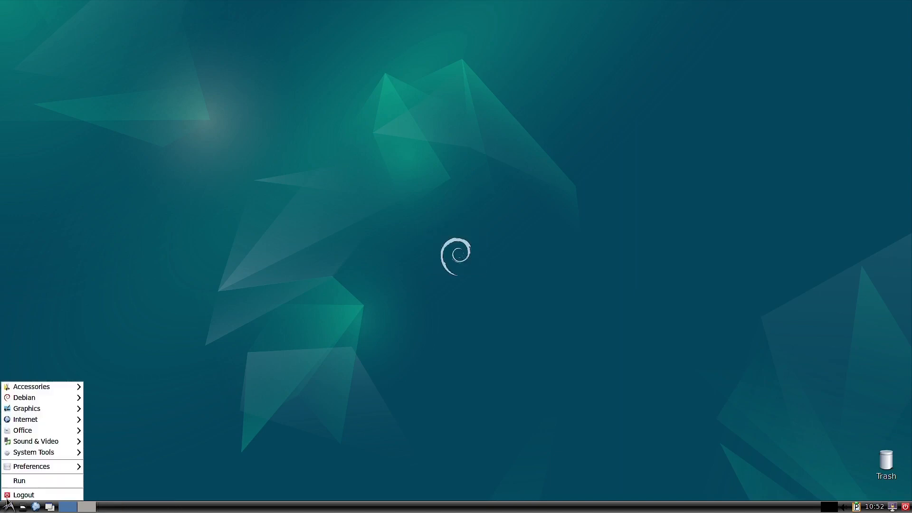
mouse_move(27, 400)
mouse_move(144, 434)
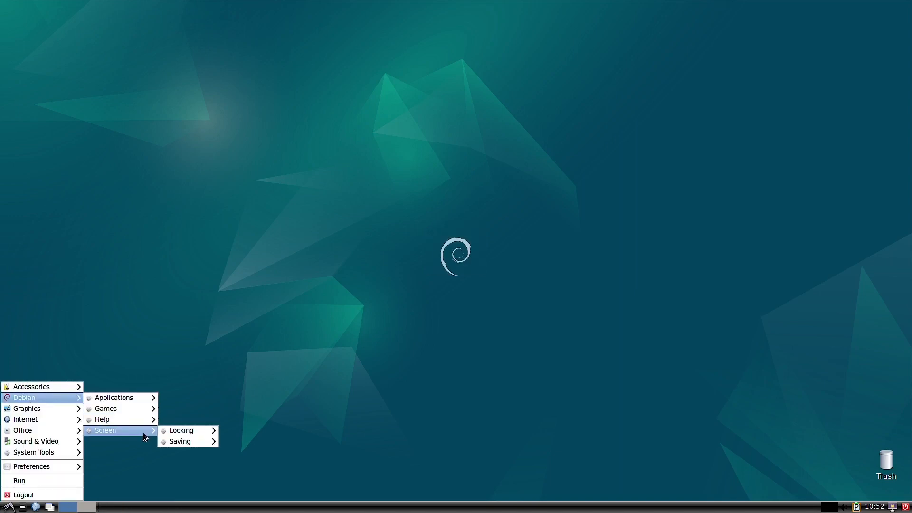
mouse_move(190, 431)
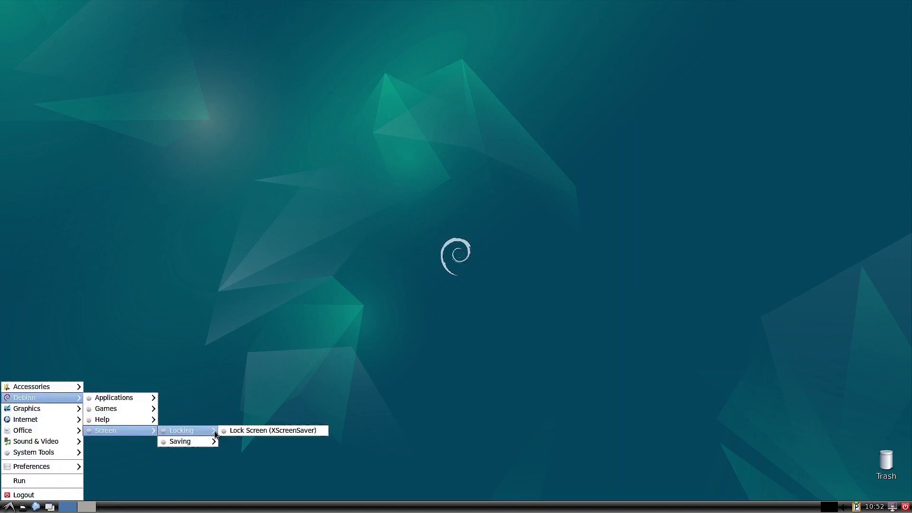
click(250, 432)
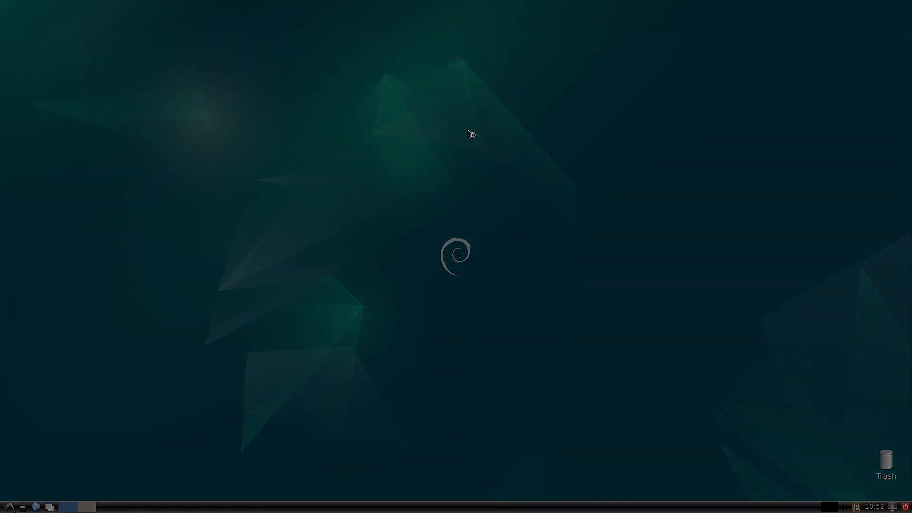
- Enter the account password in the XScreenSaver dialog to unlock the desktop
text(*****)
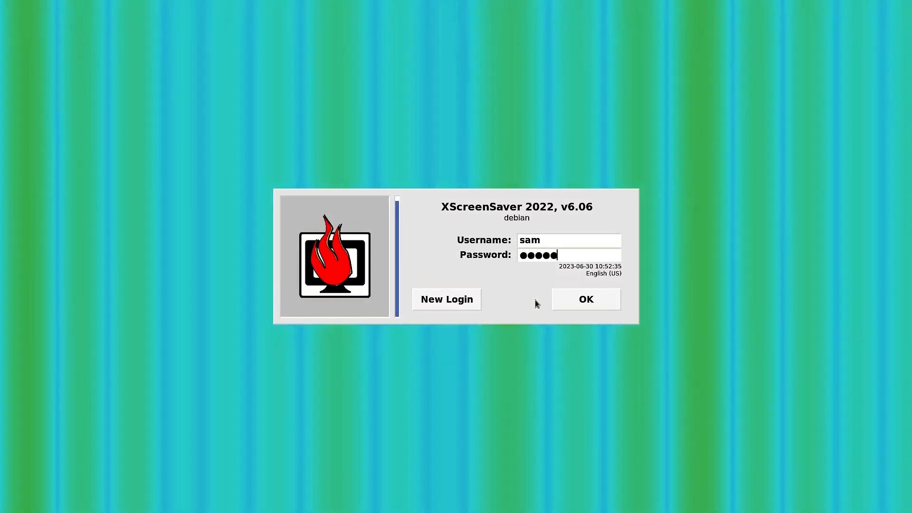
text(*)
key(Return)
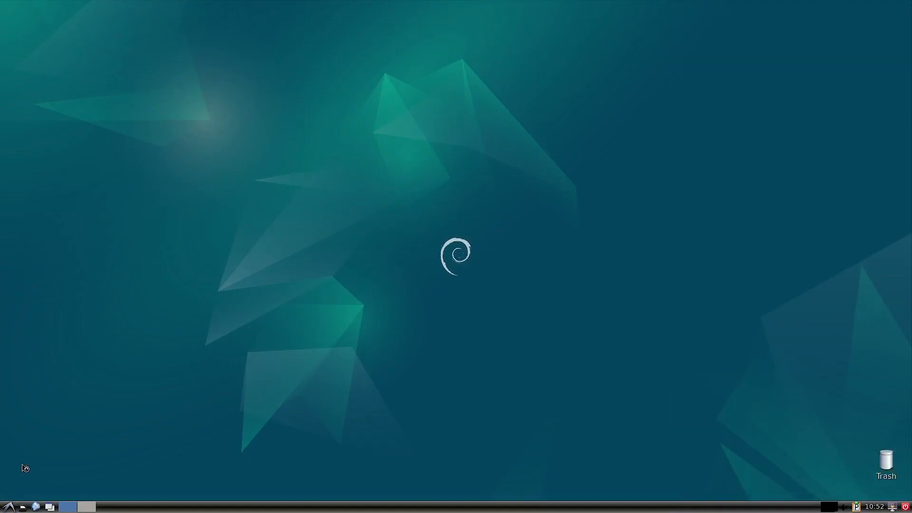
- Look through the Debian Screen Saving category and try to launch ScreenSaver Preferences from it
click(9, 509)
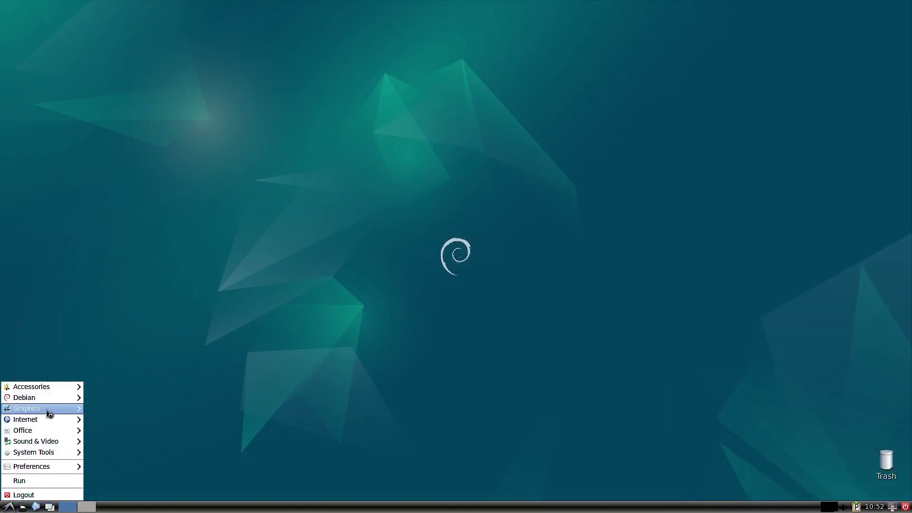
mouse_move(55, 399)
mouse_move(122, 431)
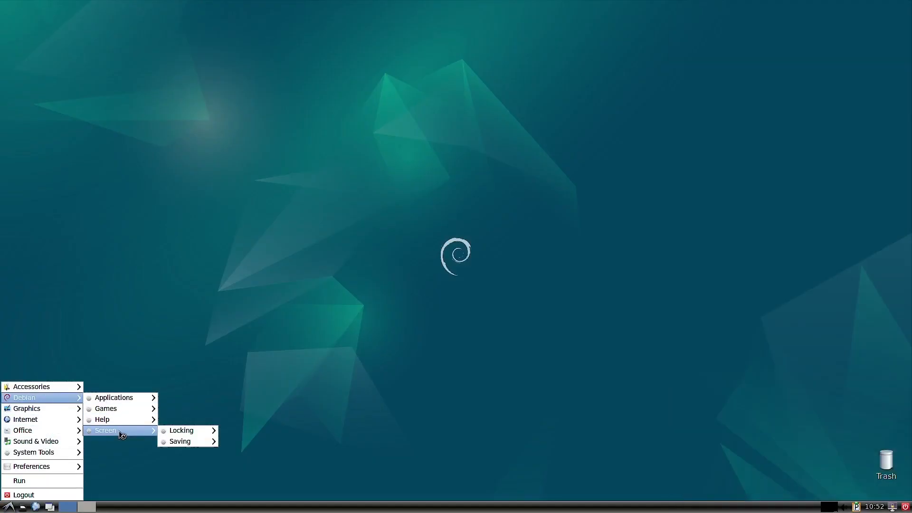
mouse_move(185, 447)
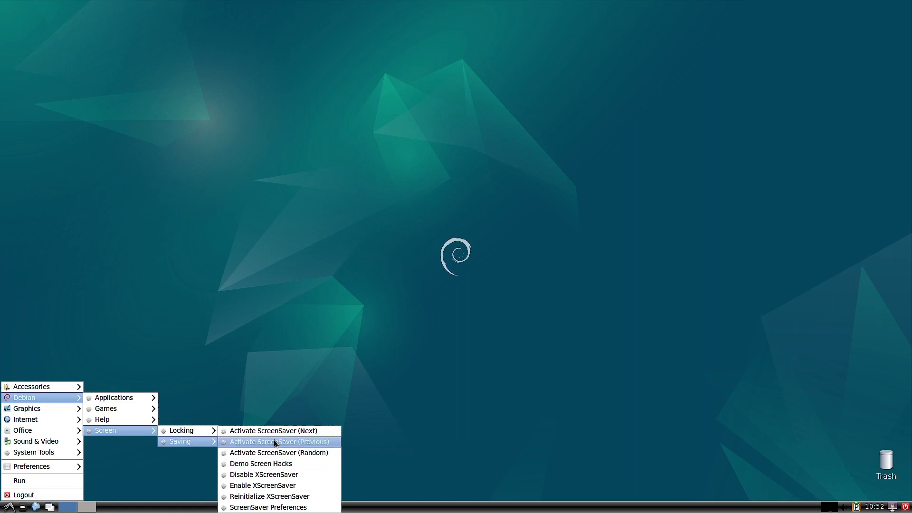
click(289, 507)
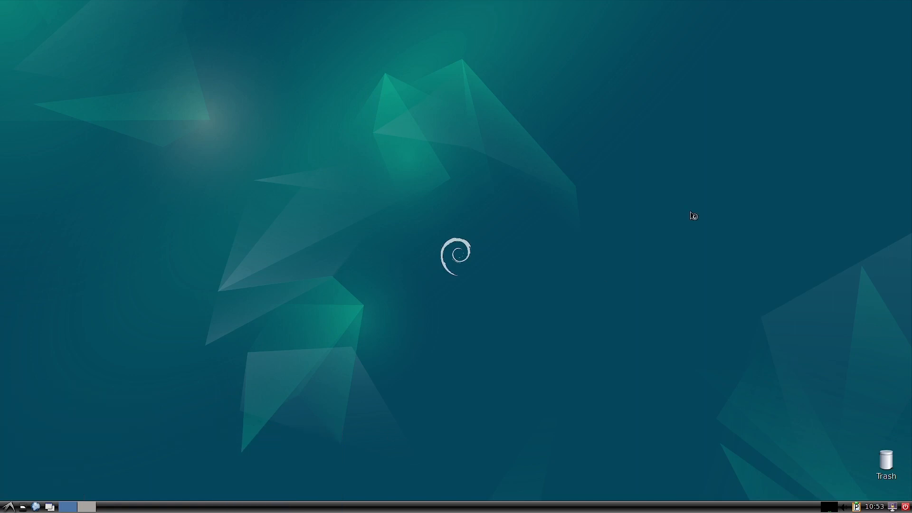
- Look through the Graphics and remaining application categories, and launch Disk Management from System Tools
click(3, 510)
mouse_move(32, 412)
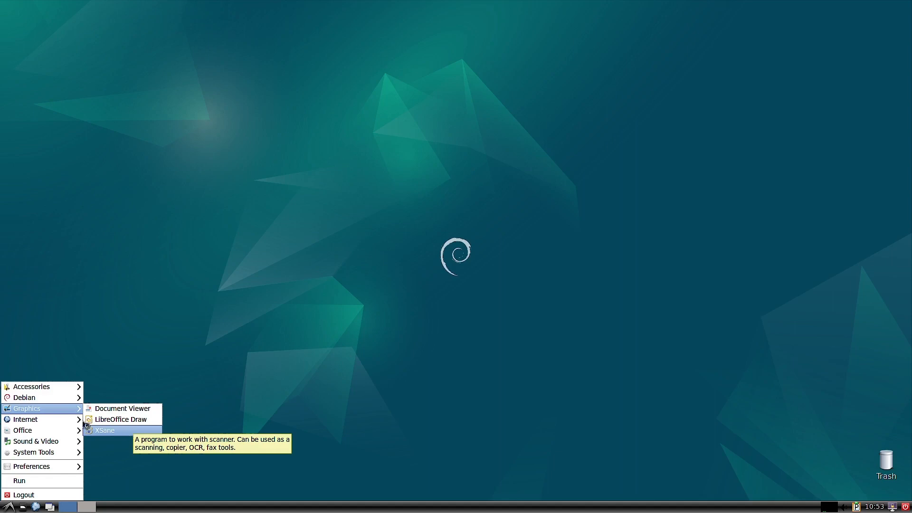
mouse_move(56, 421)
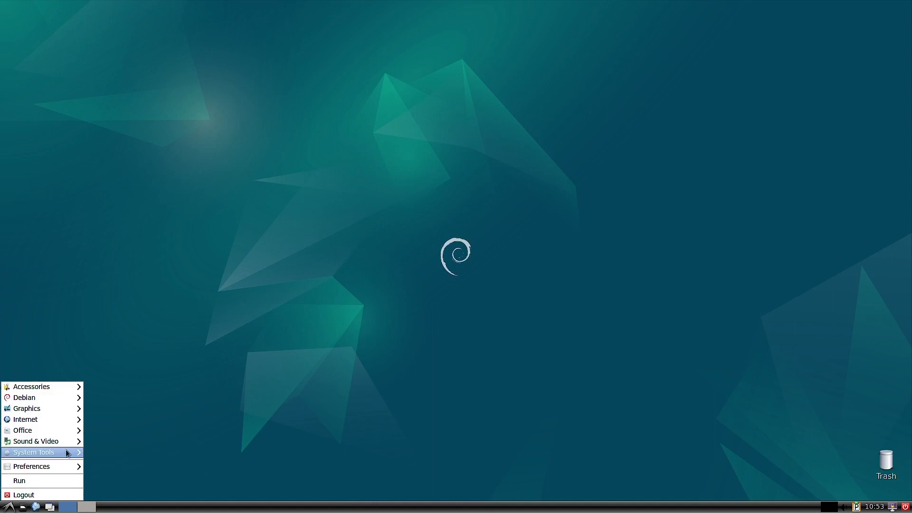
mouse_move(71, 452)
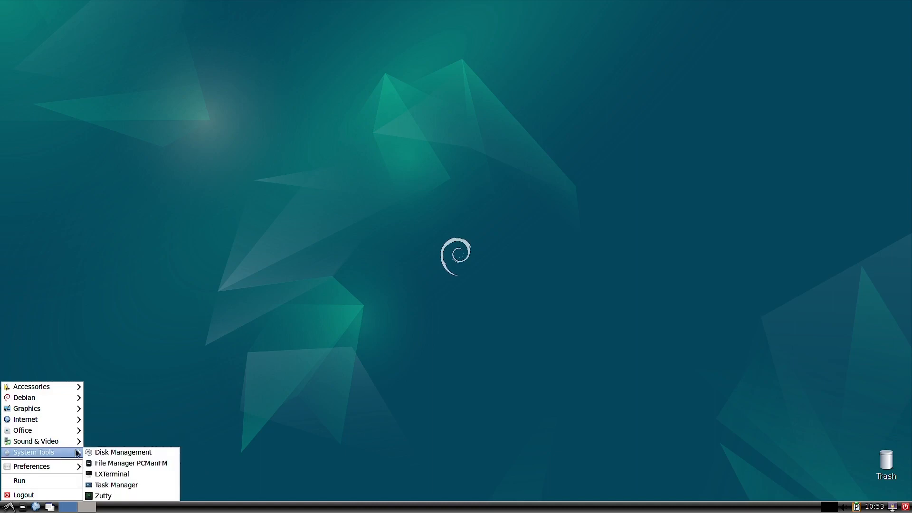
click(117, 453)
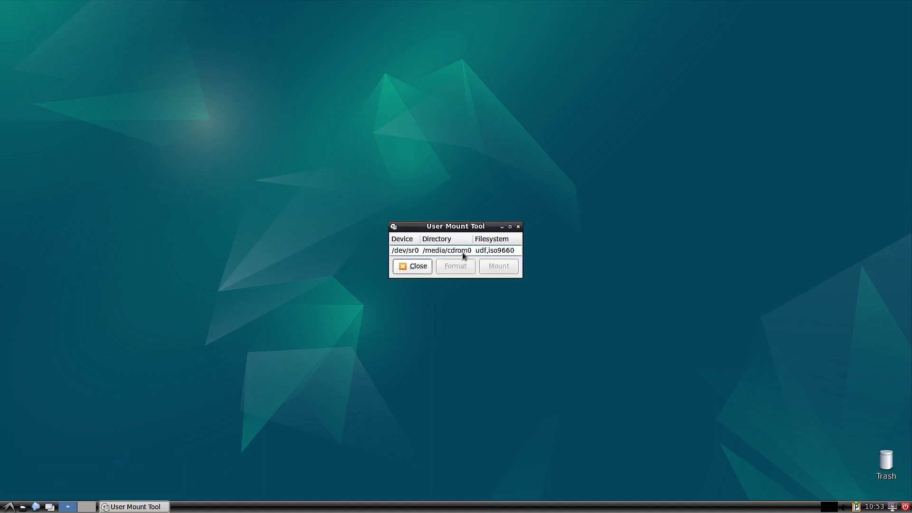
- Try to mount /dev/sr0 at /media/cdrom0 in the User Mount Tool, and close the tool
drag(479, 229, 277, 227)
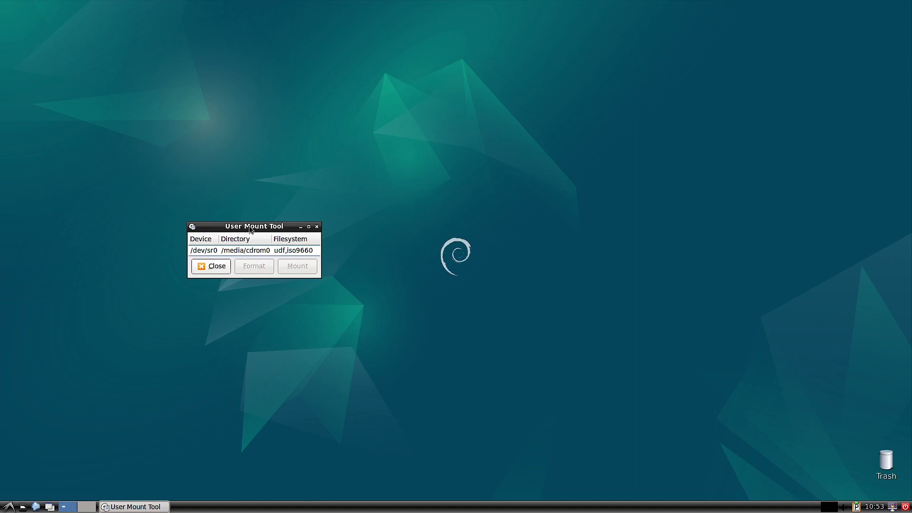
click(210, 251)
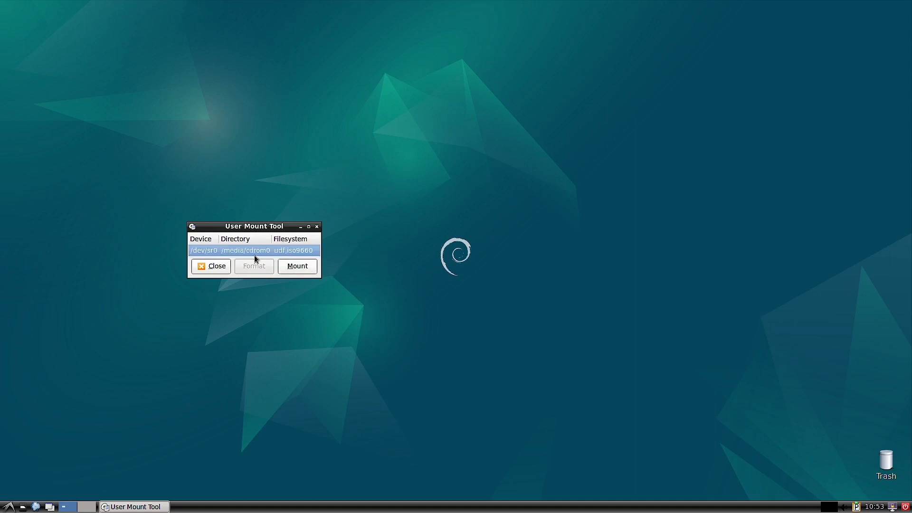
click(301, 270)
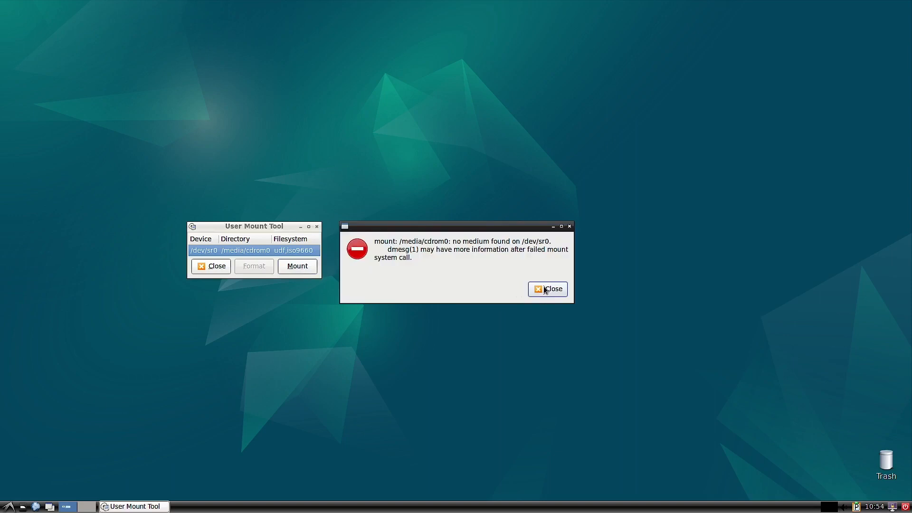
click(545, 290)
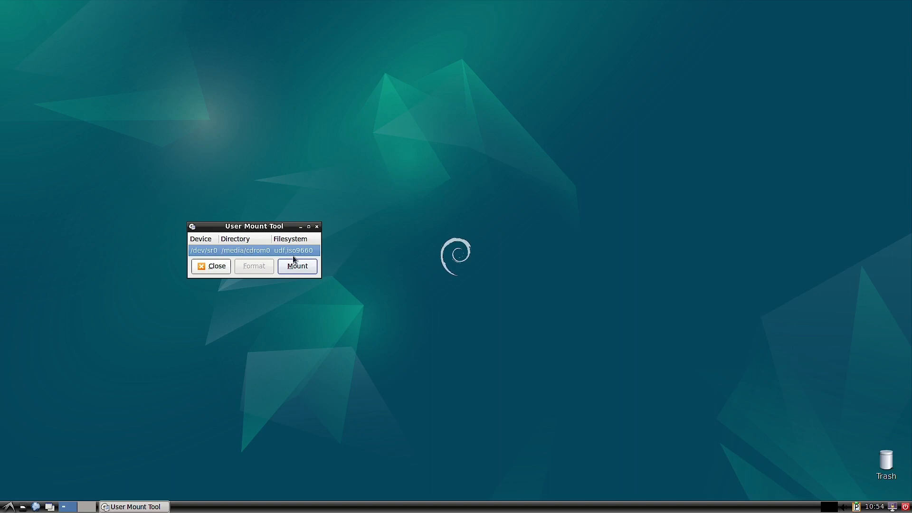
click(218, 266)
click(210, 267)
- Launch Task Manager from System Tools, toggle its extra process details, and quit it
click(9, 507)
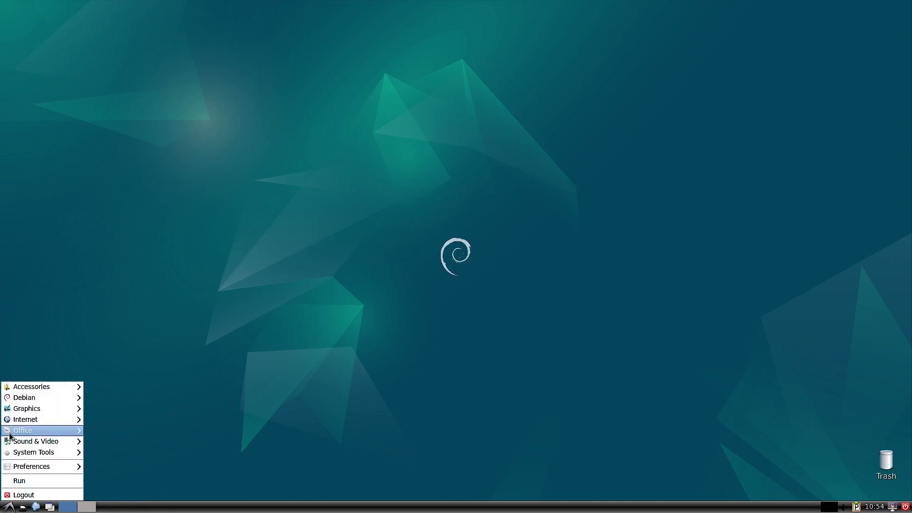
mouse_move(31, 467)
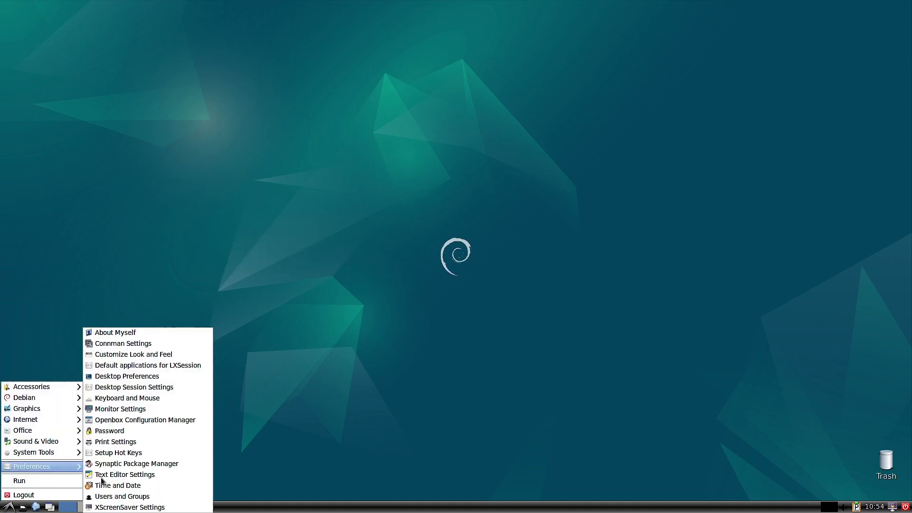
click(149, 482)
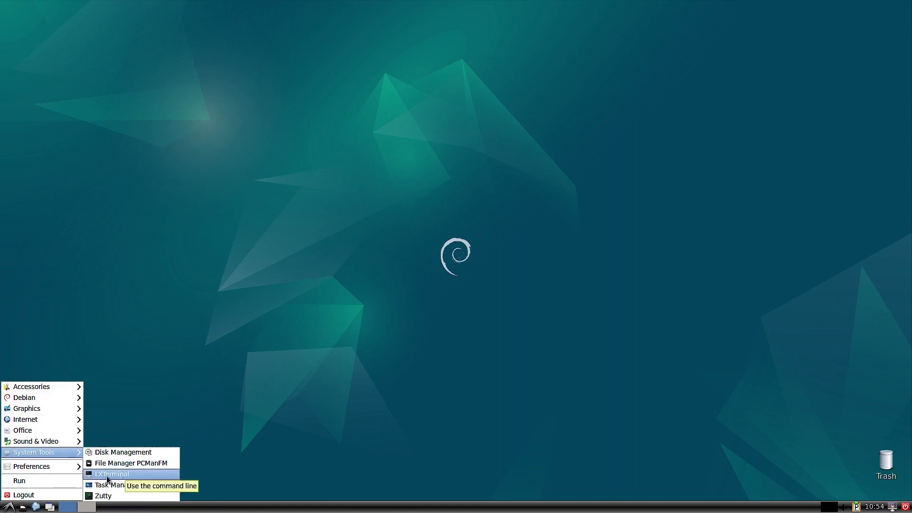
click(130, 486)
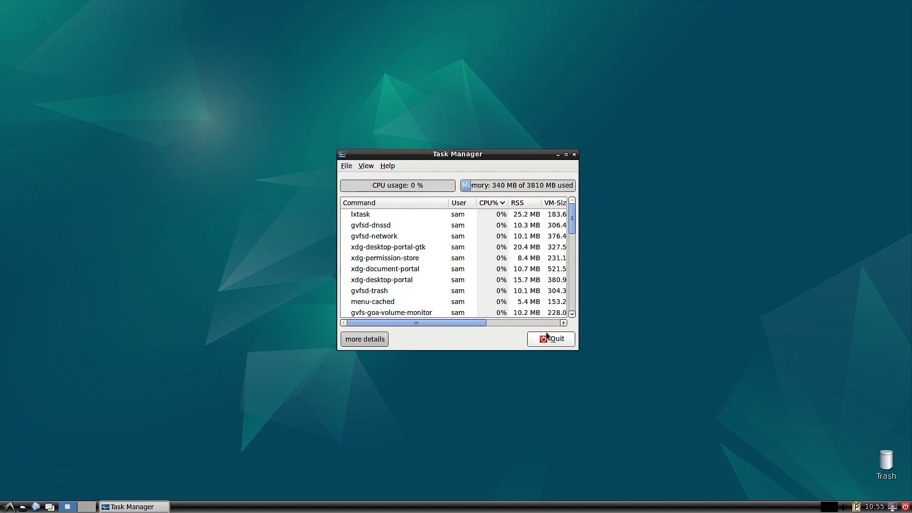
click(363, 339)
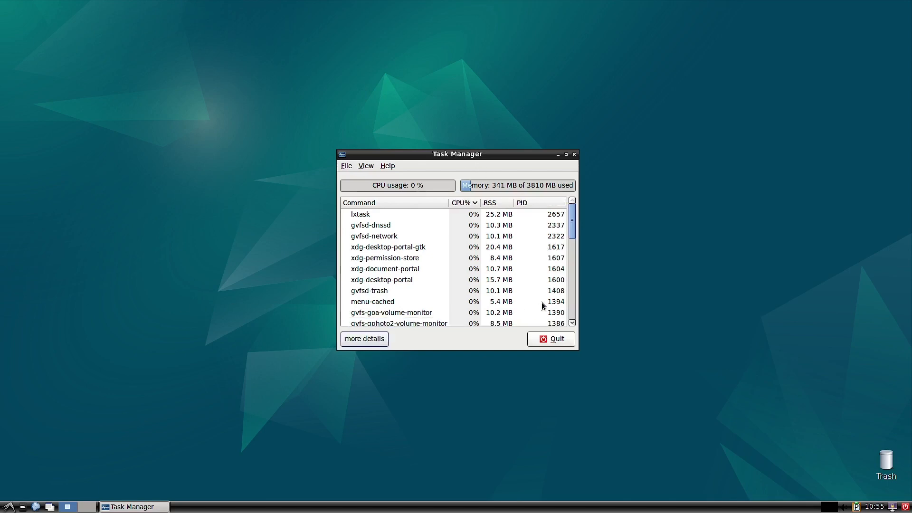
drag(572, 227, 580, 186)
click(548, 338)
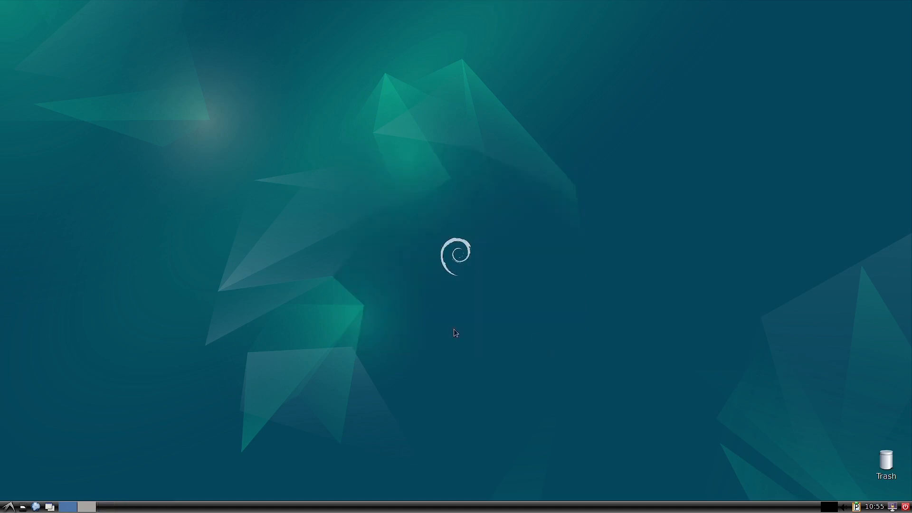
- Open About Myself from Preferences, view the User Information fields, and close the dialog without changes
click(9, 506)
mouse_move(49, 399)
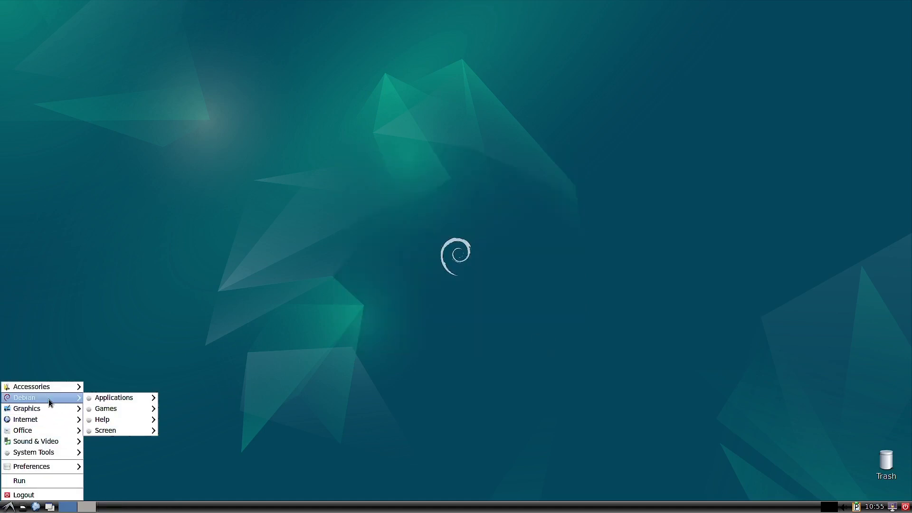
mouse_move(47, 465)
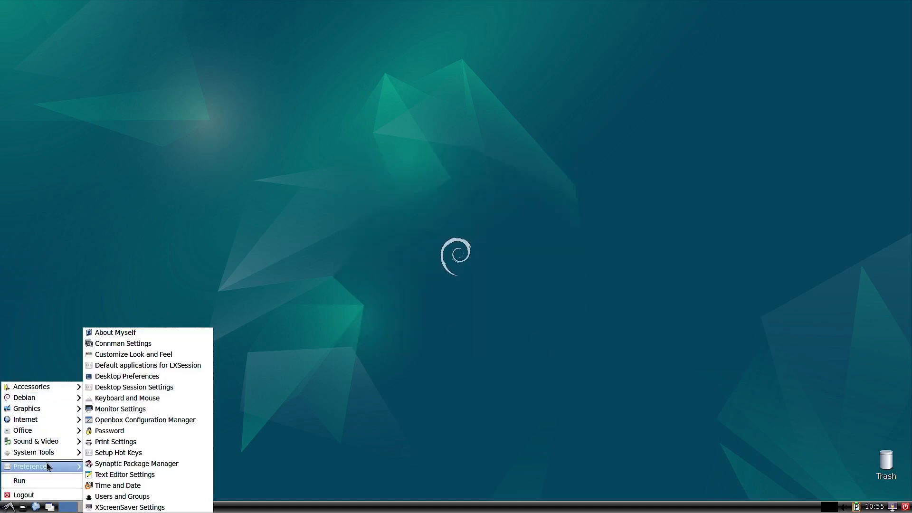
click(188, 334)
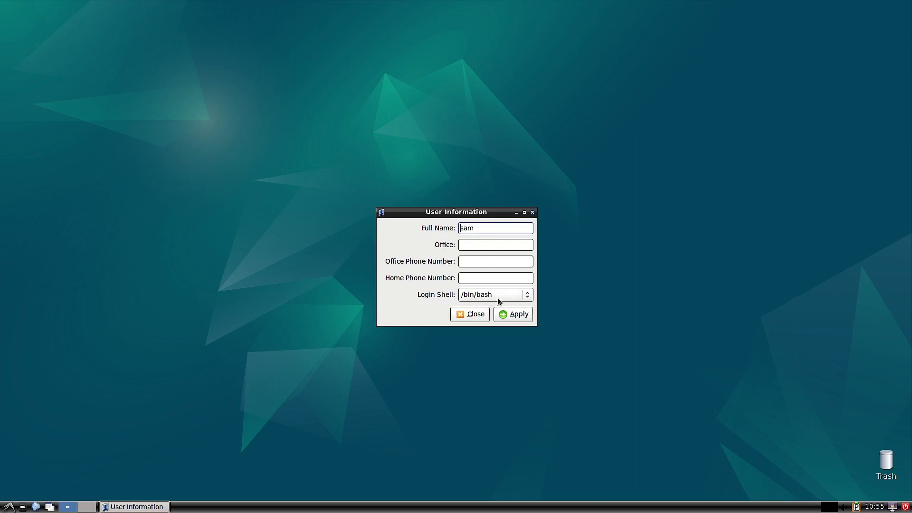
click(476, 316)
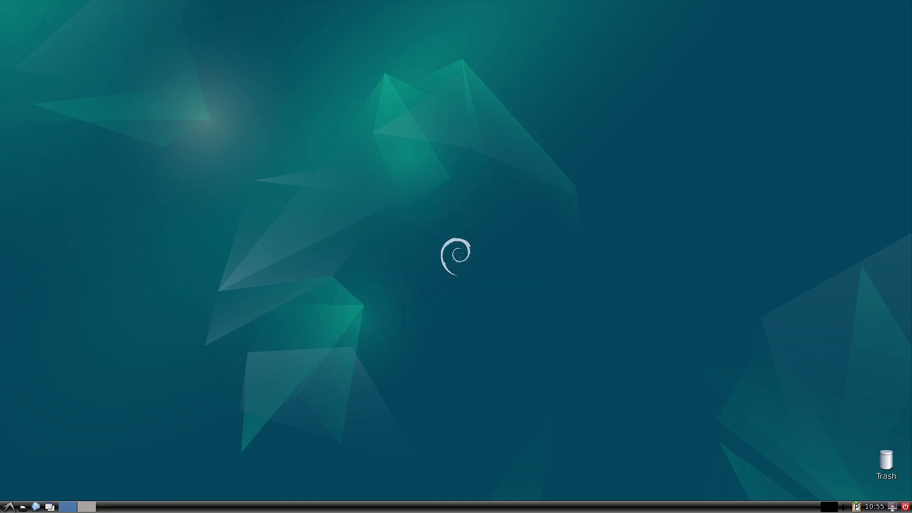
- Open Desktop Preferences, bring up the wallpaper image chooser and look through the files in /etc/alternatives
click(9, 507)
mouse_move(22, 470)
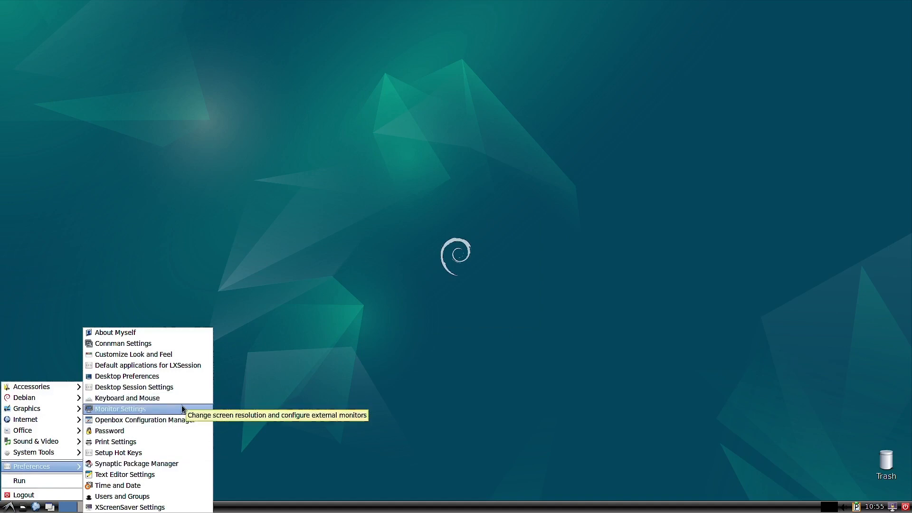
click(183, 376)
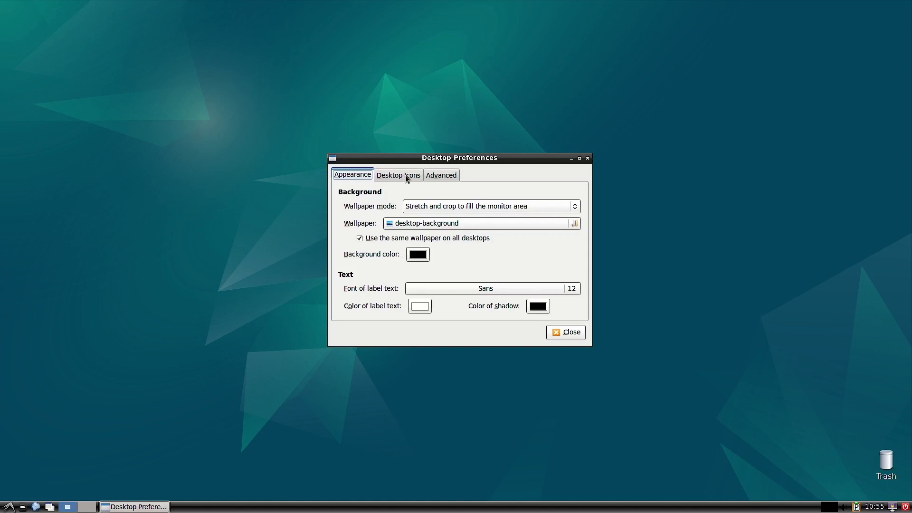
click(424, 223)
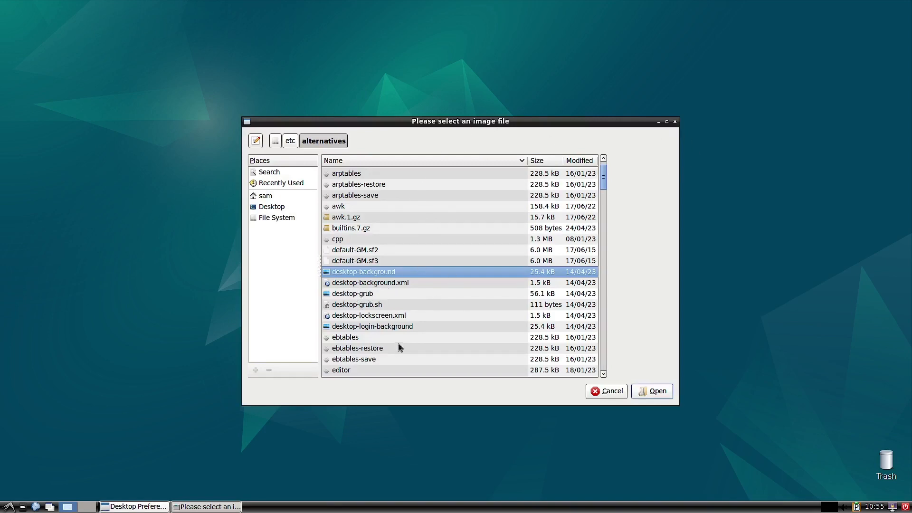
scroll(401, 351, down, 5)
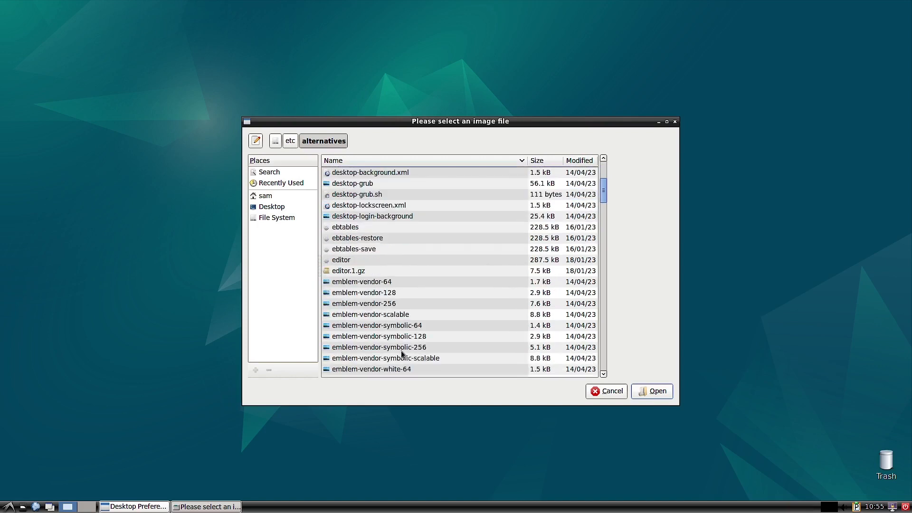
scroll(401, 350, up, 5)
scroll(401, 350, up, 1)
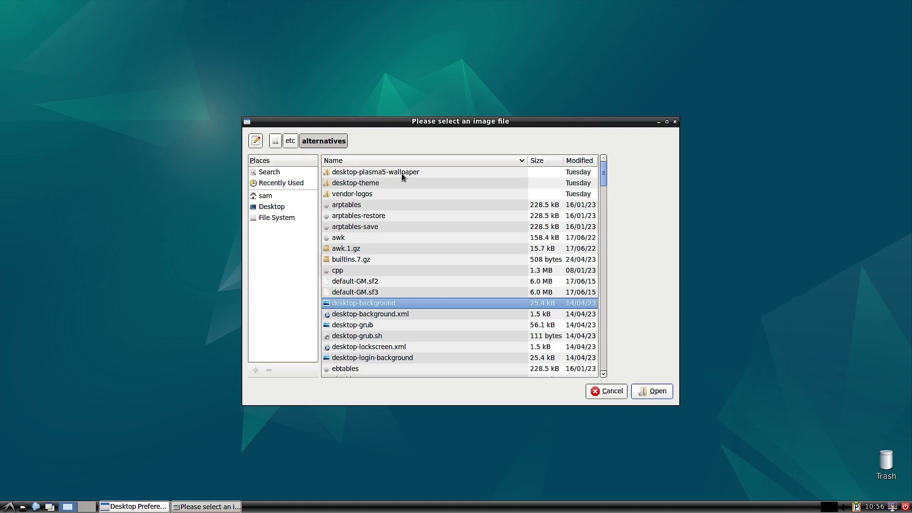
- Browse from the alternatives folder to desktop-theme/wallpaper/contents/images in the wallpaper chooser
double_click(383, 185)
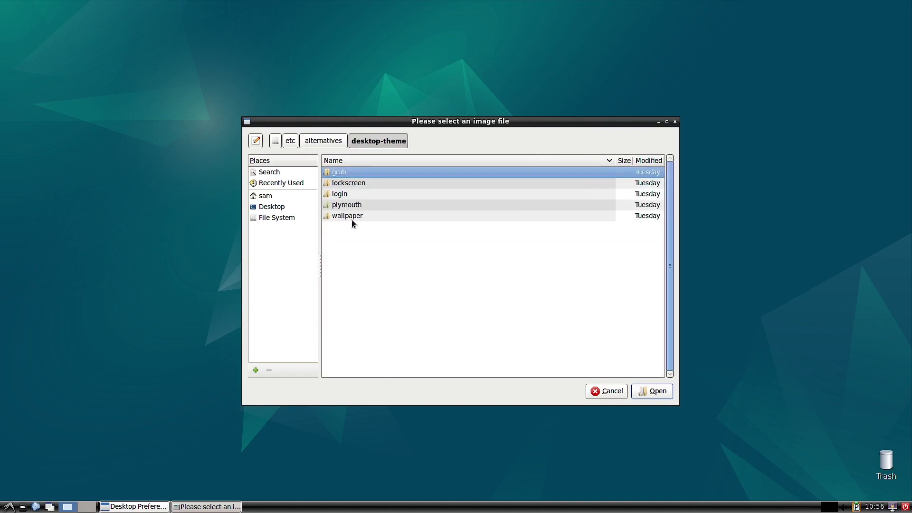
double_click(352, 218)
double_click(358, 172)
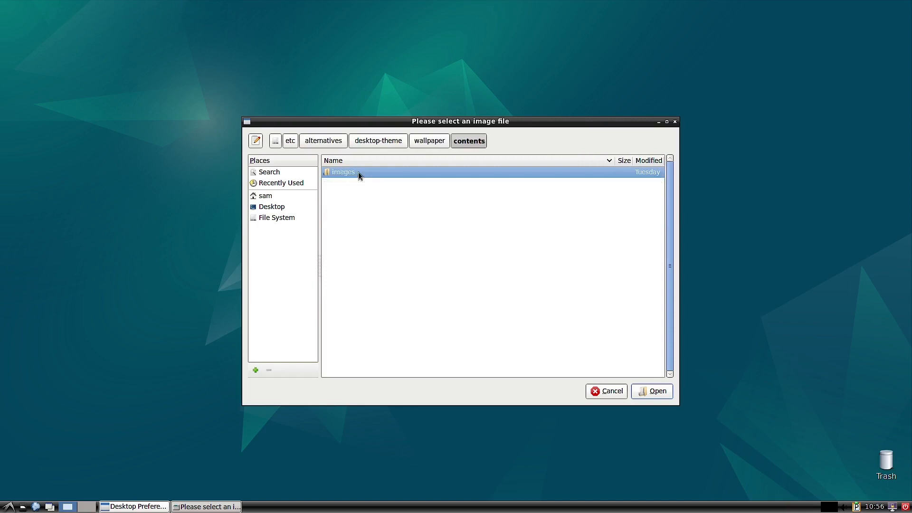
double_click(358, 172)
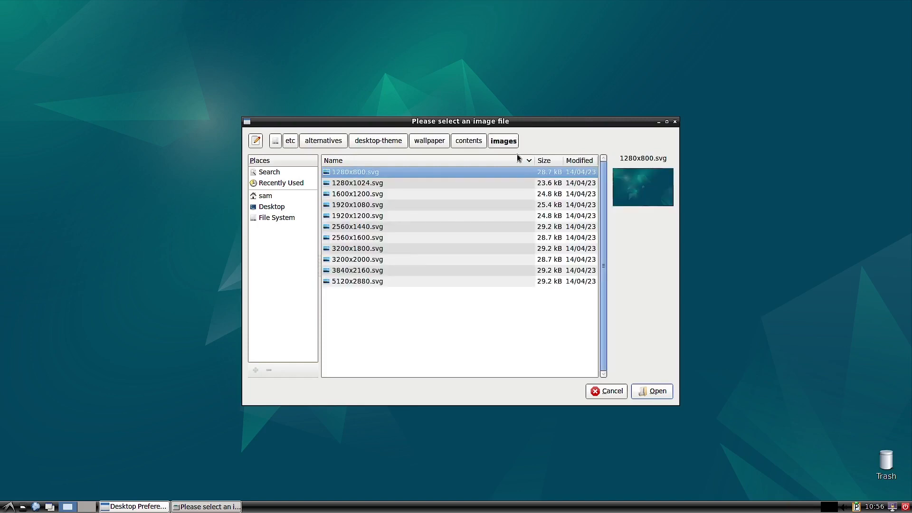
- Preview the 1920x1080, 3200x1800, 5120x2880 and 3840x2160 SVG wallpapers, and go back up to the contents folder
click(362, 206)
click(354, 247)
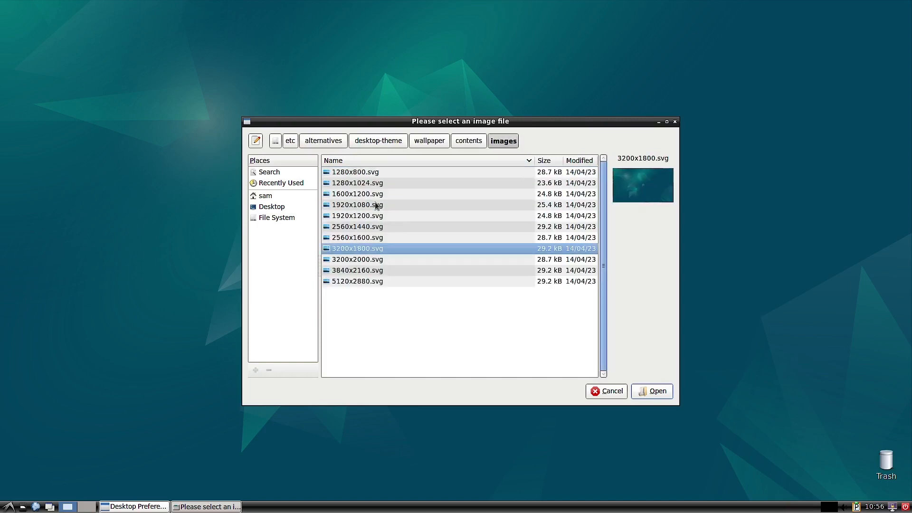
click(356, 284)
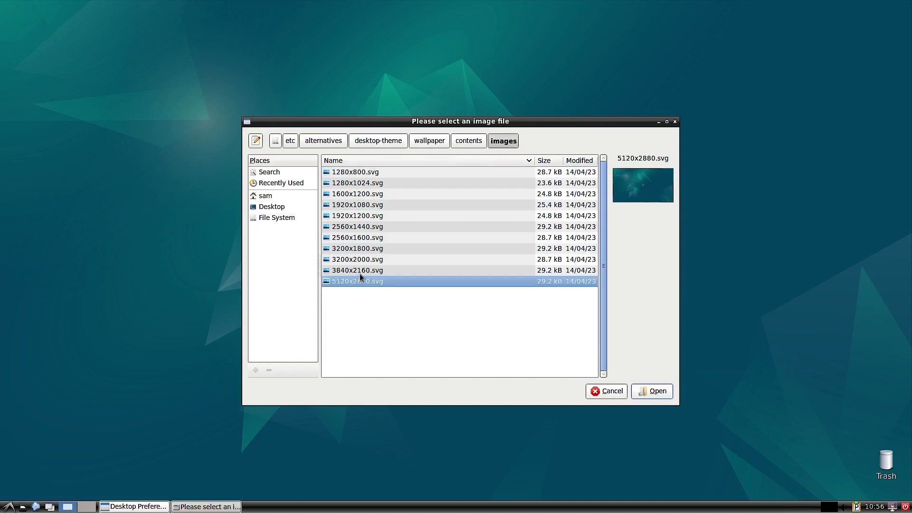
click(360, 271)
click(465, 142)
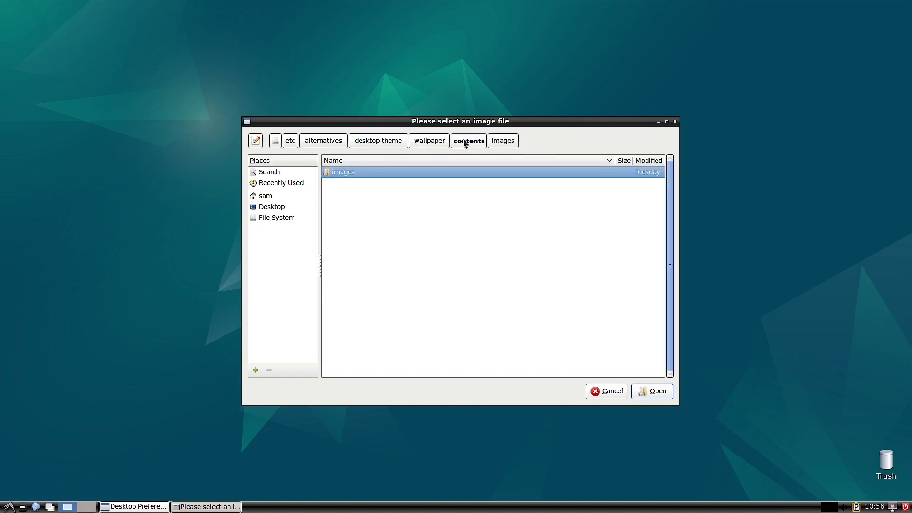
click(503, 140)
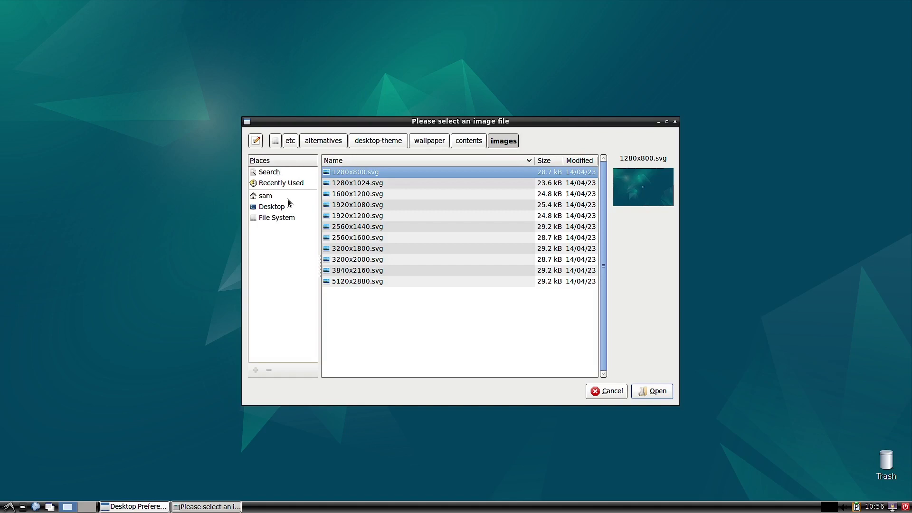
click(470, 139)
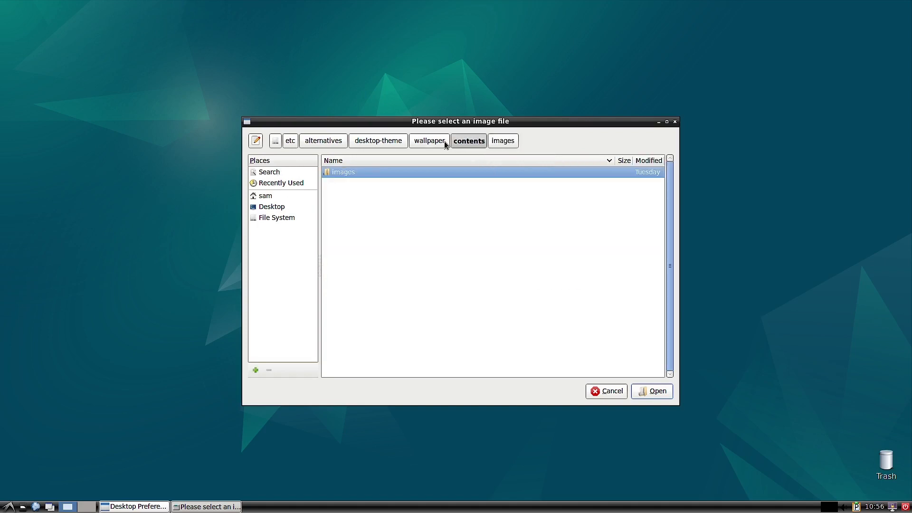
- Go back up to the desktop-theme folder in the image chooser and open its plymouth folder
click(445, 143)
click(383, 142)
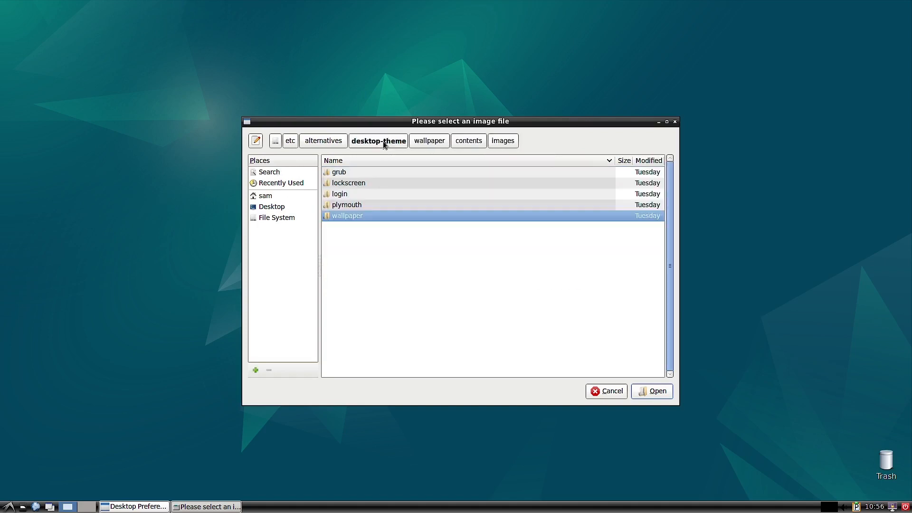
click(346, 207)
double_click(345, 208)
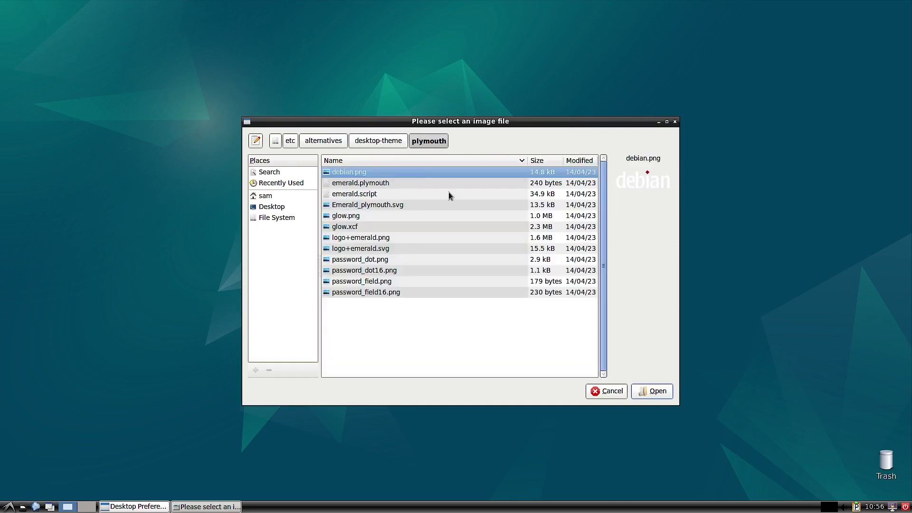
- Look through the plymouth files, previewing Emerald_plymouth.svg, debian.png and the password dot and field images
click(376, 207)
click(358, 262)
click(356, 292)
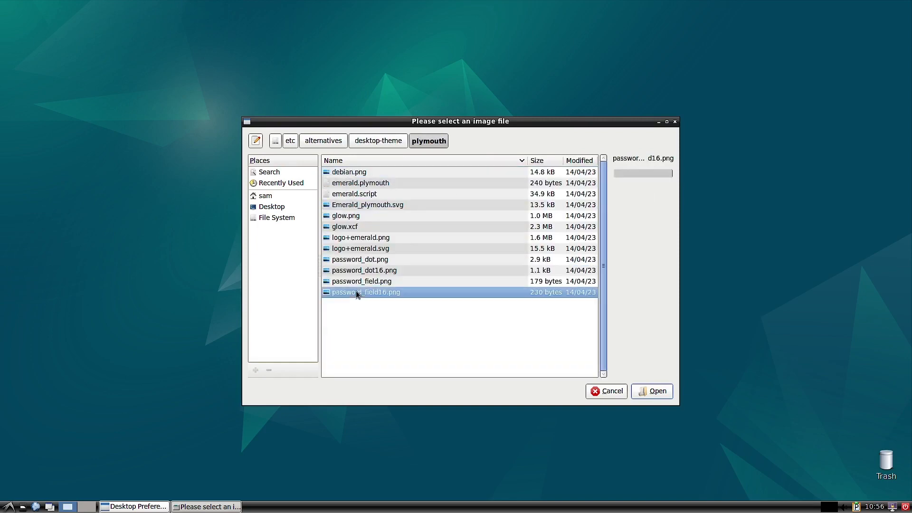
click(359, 280)
click(358, 269)
click(355, 208)
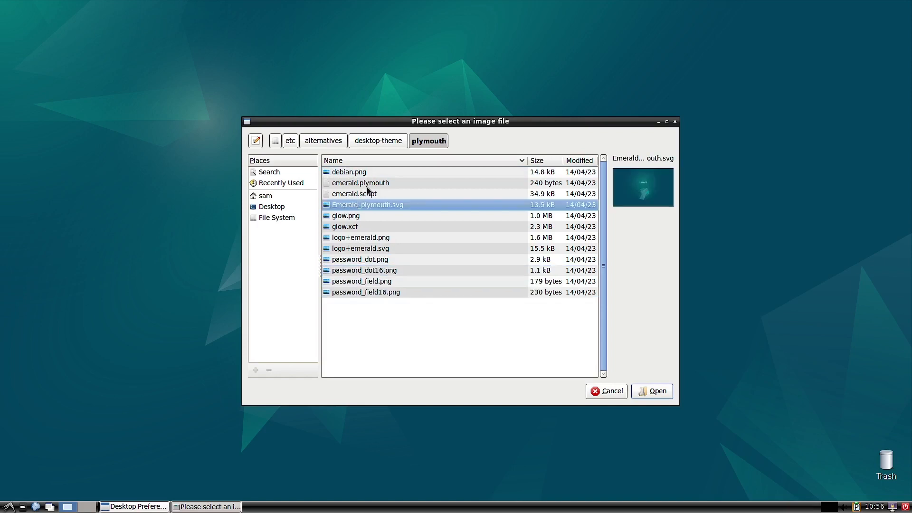
click(361, 174)
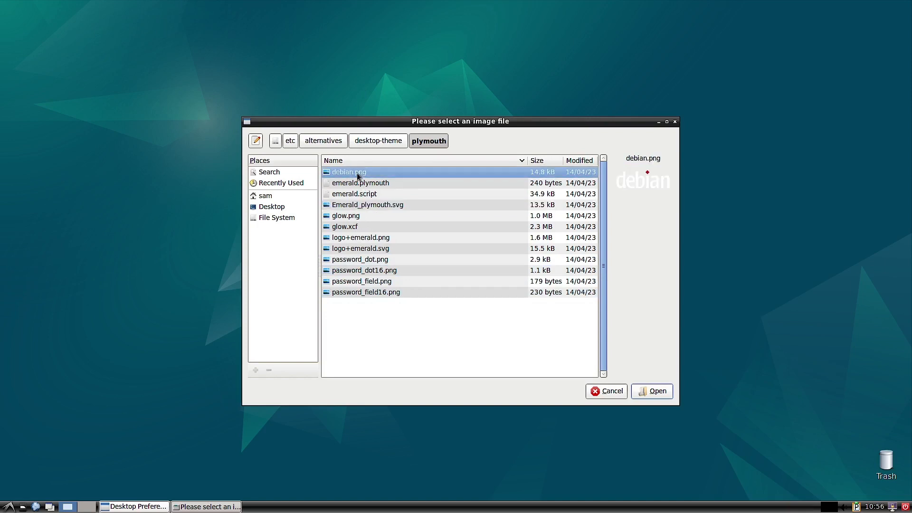
click(359, 184)
click(355, 197)
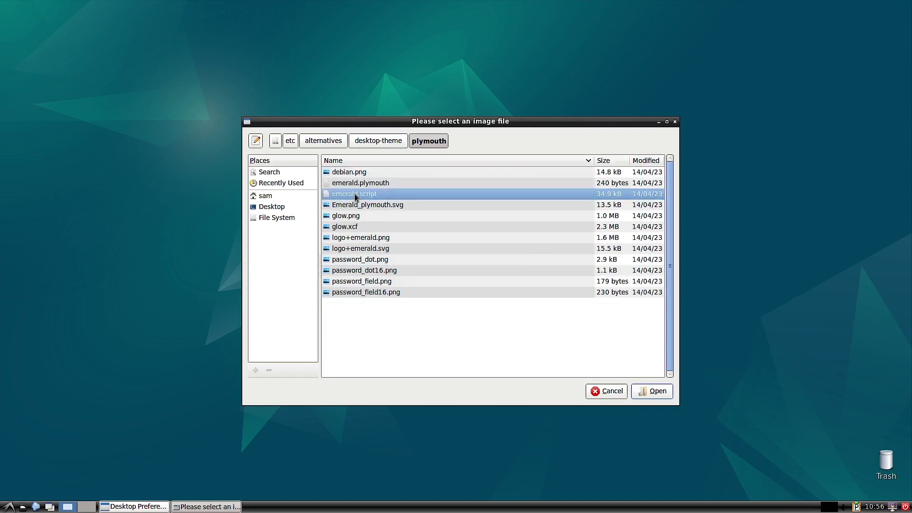
click(356, 206)
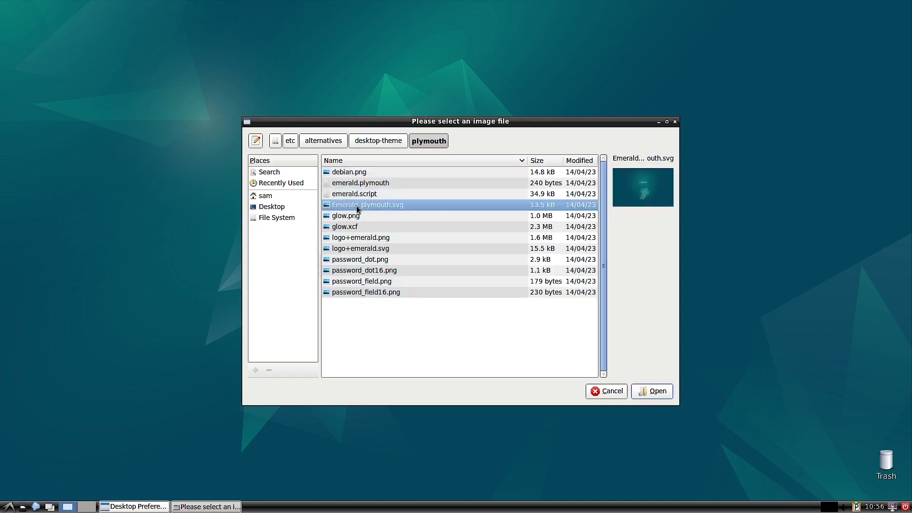
- Go back to desktop-theme and open lockscreen/contents/images to view the lock screen backgrounds
click(380, 141)
double_click(344, 184)
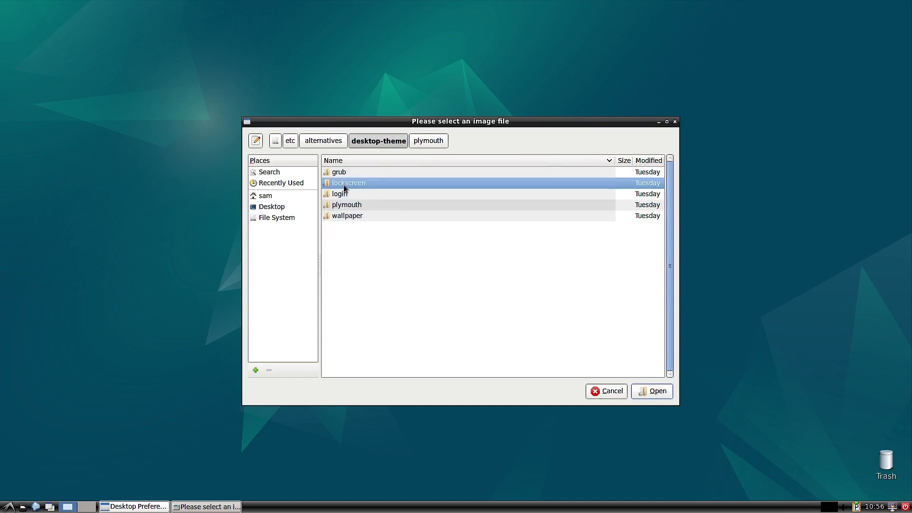
double_click(356, 174)
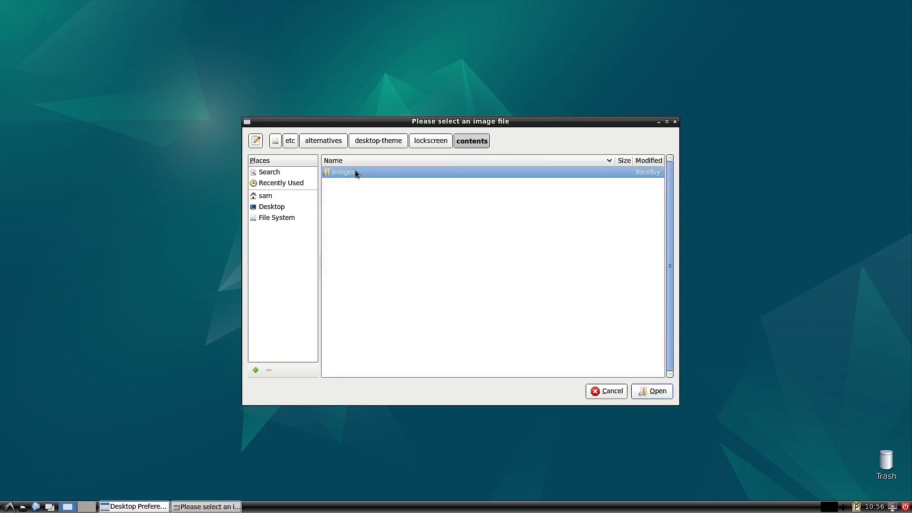
double_click(355, 174)
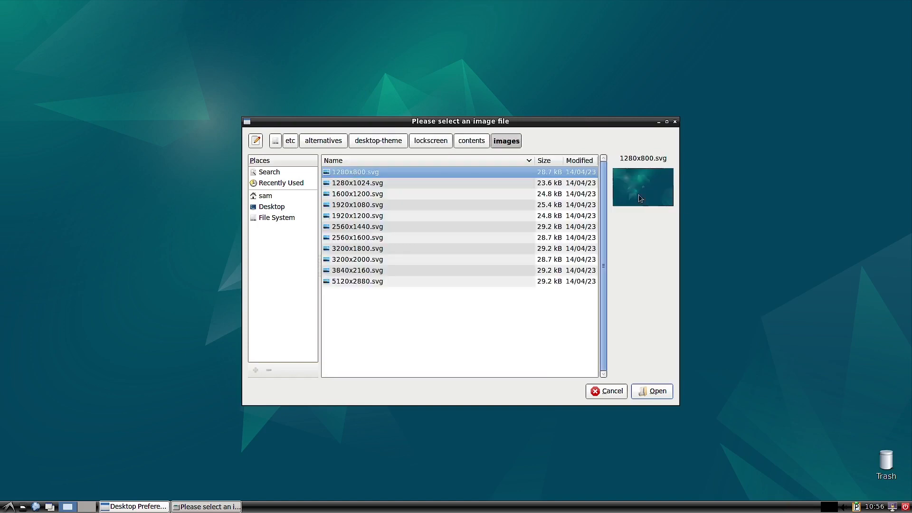
- Return to desktop-theme and check the background images in the grub and login folders
click(367, 144)
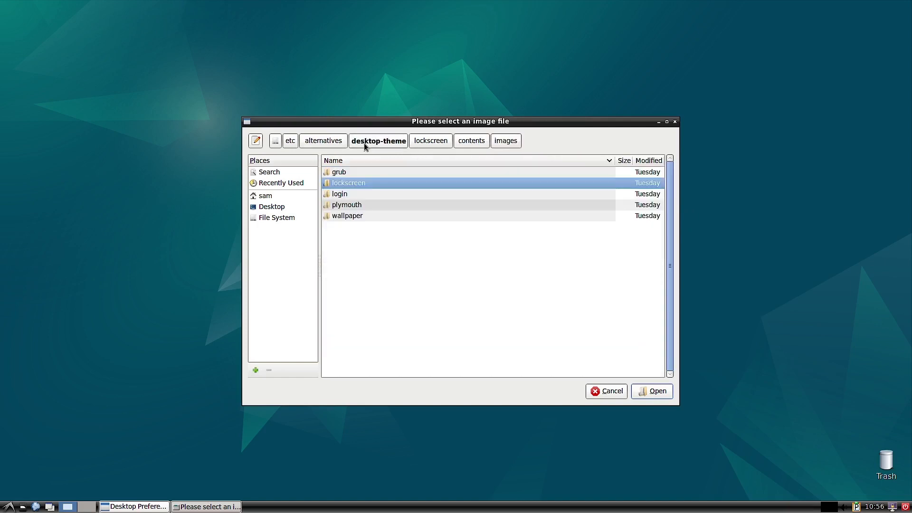
double_click(346, 173)
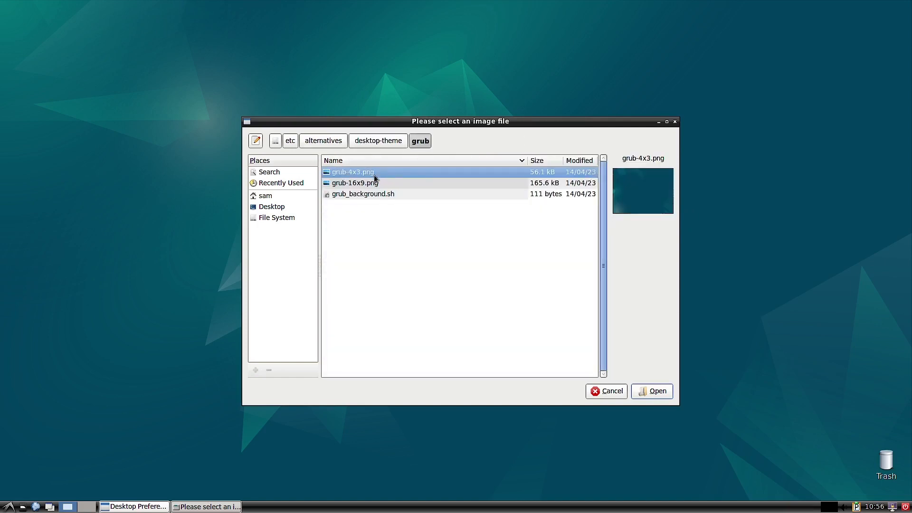
click(379, 141)
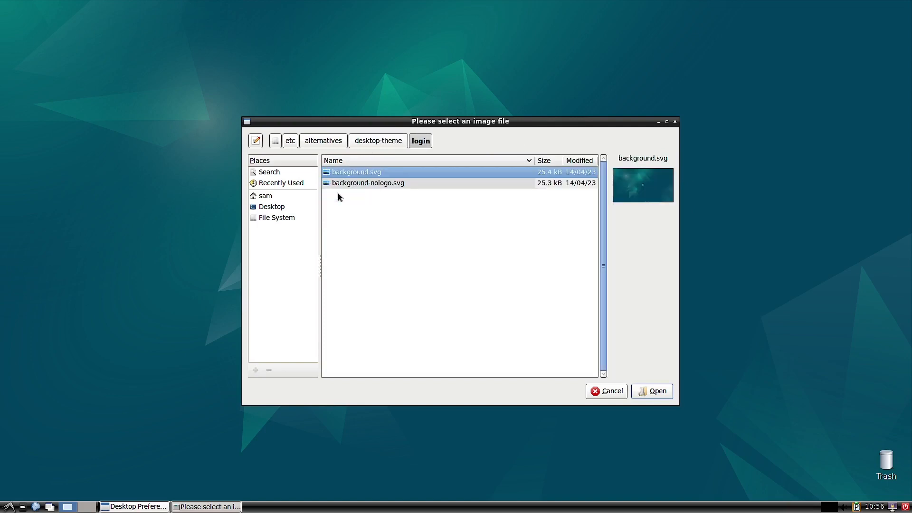
double_click(339, 194)
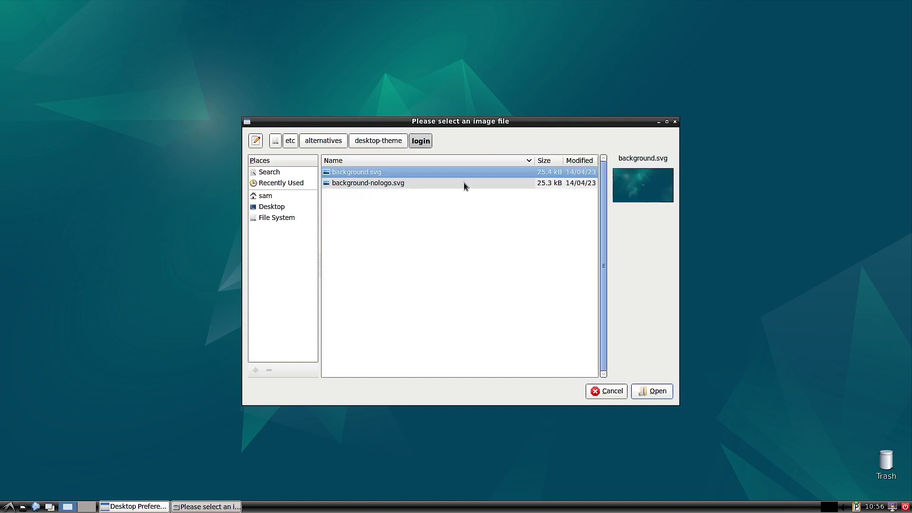
- From alternatives, open desktop-plasma5-wallpaper/contents/images and preview the 1600x1200, 2560x1440 and 3840x2160 SVG wallpapers
click(384, 141)
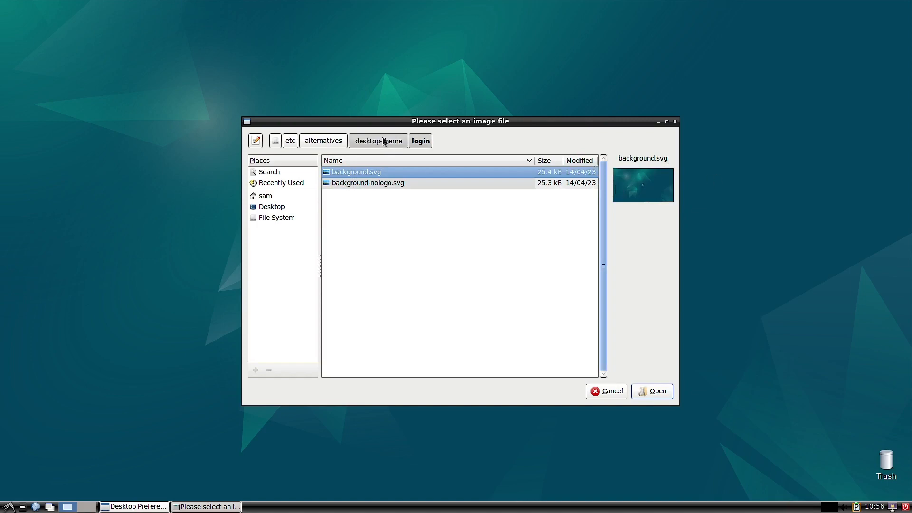
click(340, 141)
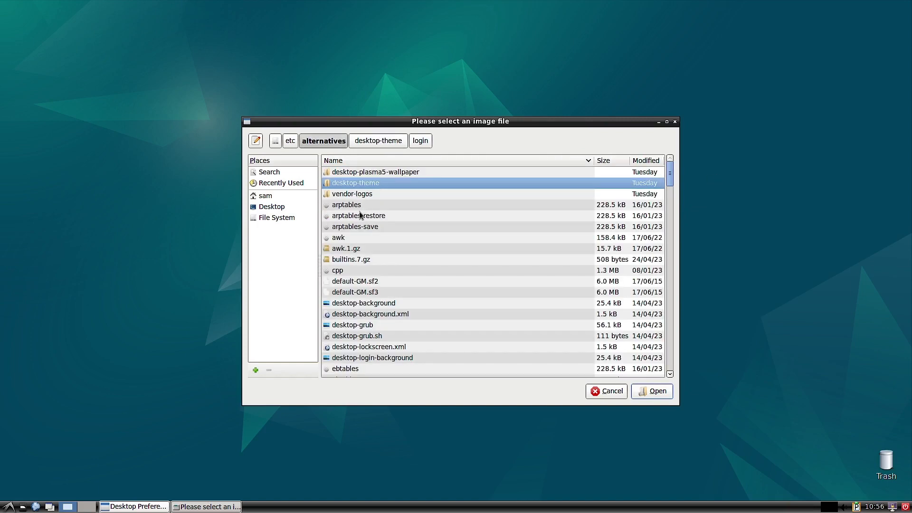
double_click(384, 173)
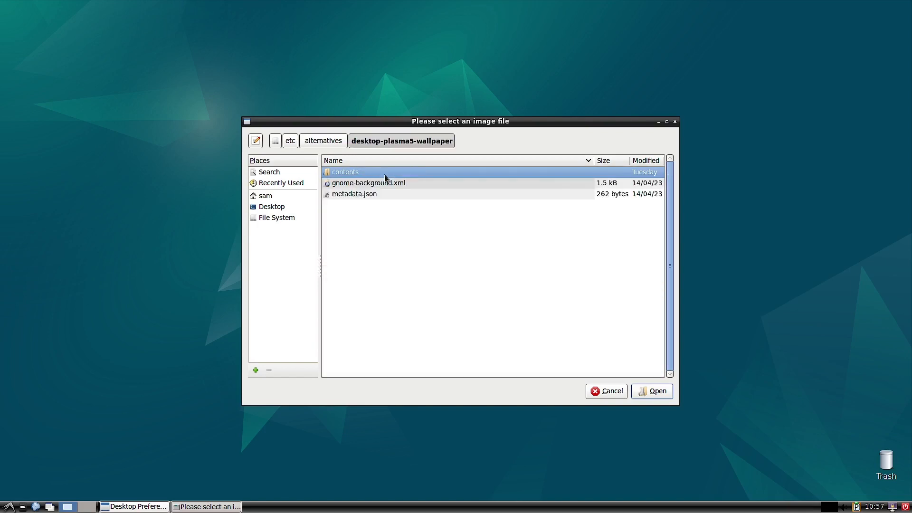
double_click(343, 172)
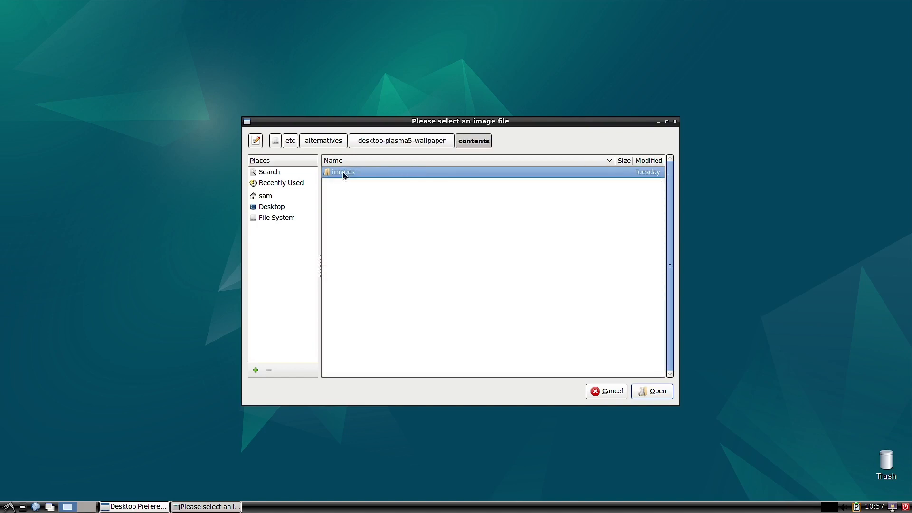
double_click(349, 172)
click(346, 195)
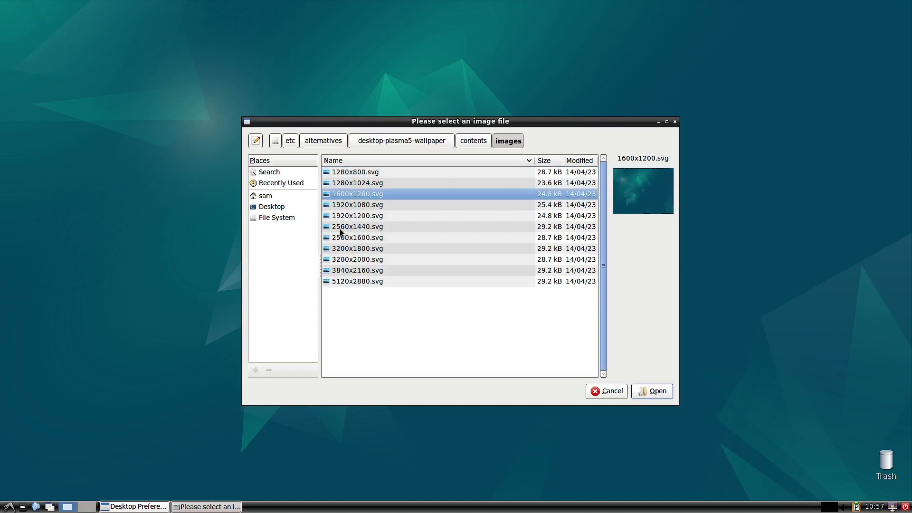
click(338, 227)
click(335, 270)
- Go back up to the alternatives folder and close the image chooser without picking a wallpaper
click(363, 141)
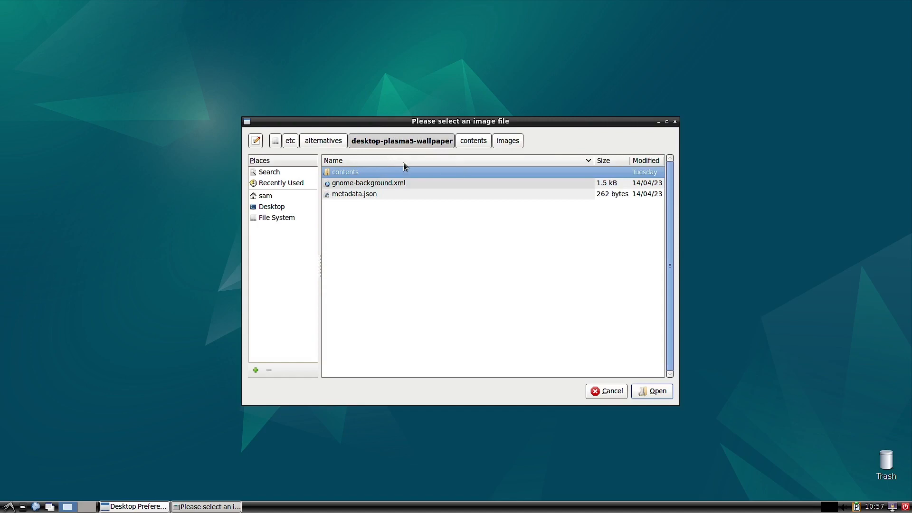
click(331, 144)
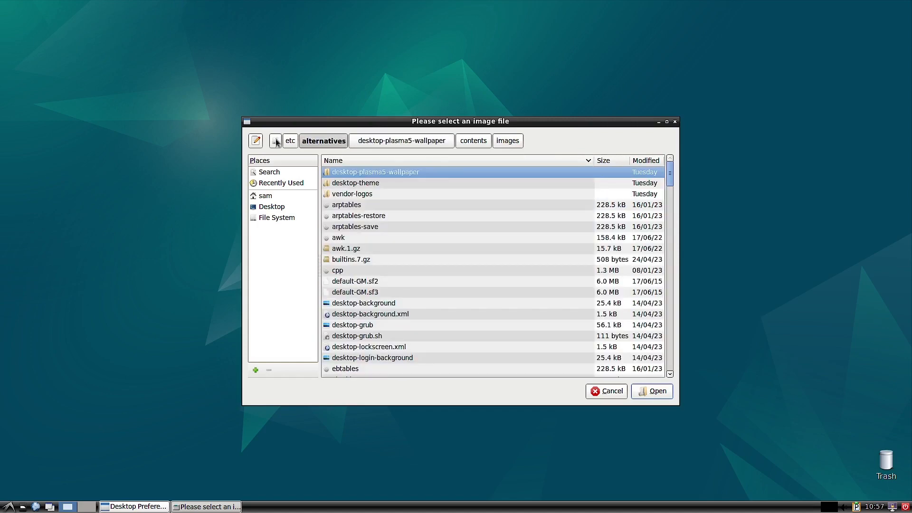
click(677, 122)
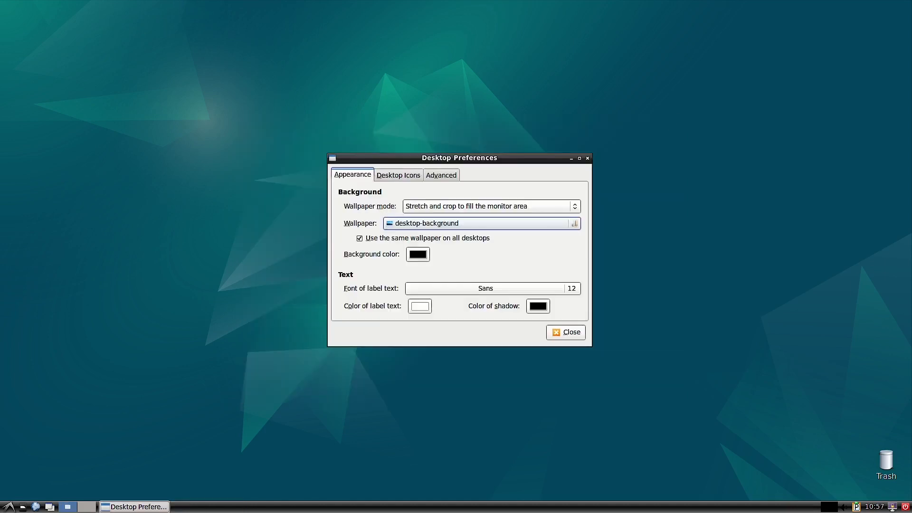
- View the Desktop Icons and Advanced settings in Desktop Preferences and close the dialog without changes
click(408, 174)
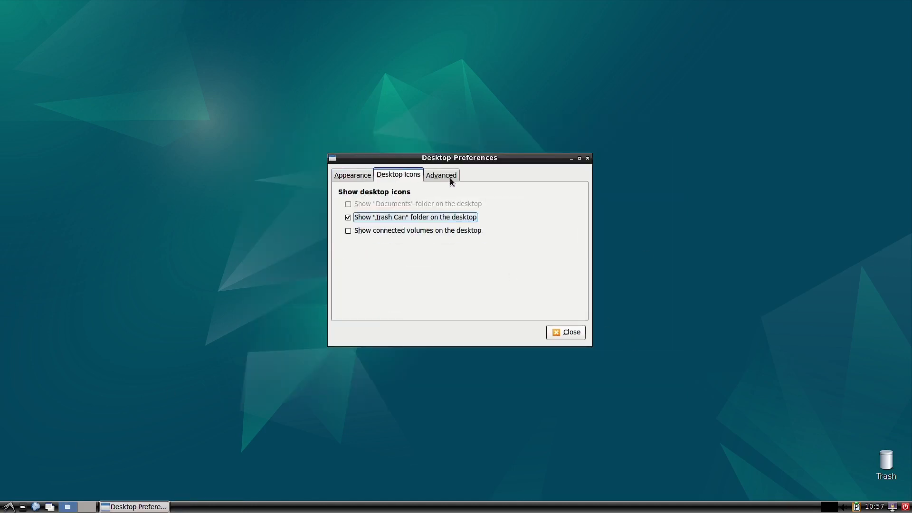
click(449, 176)
click(418, 175)
click(567, 333)
- Open Users and Groups from Preferences, view the account settings, and close the window without changes
click(9, 506)
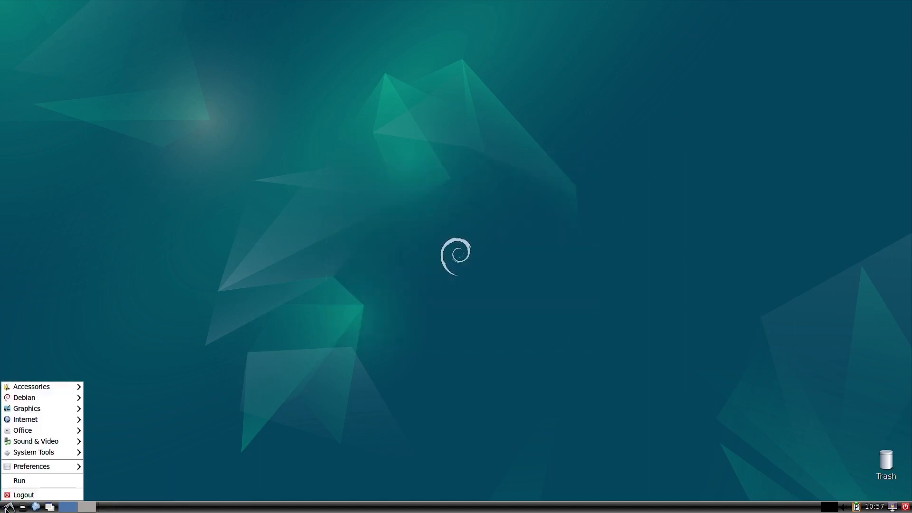
mouse_move(22, 469)
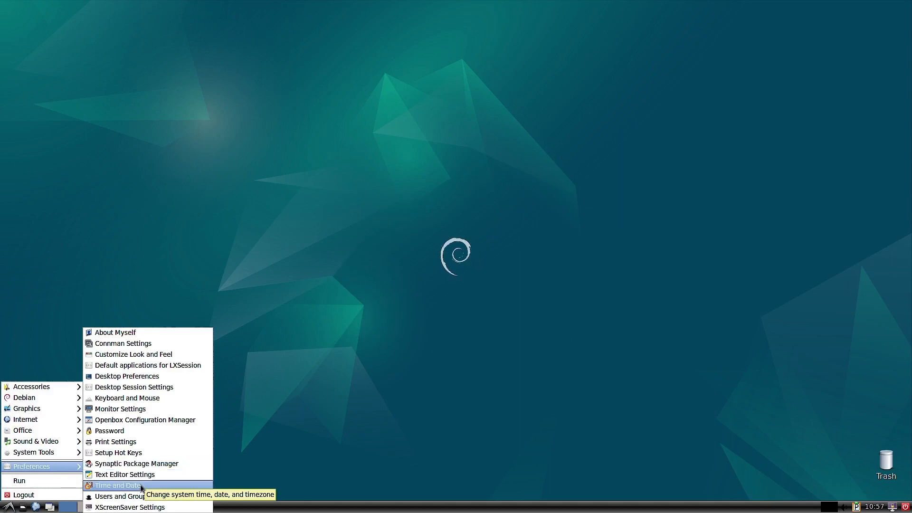
click(123, 496)
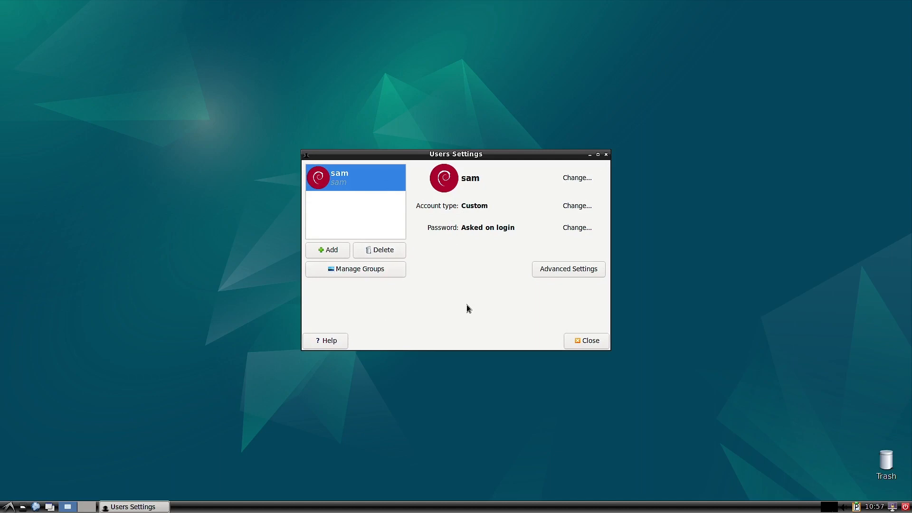
click(606, 155)
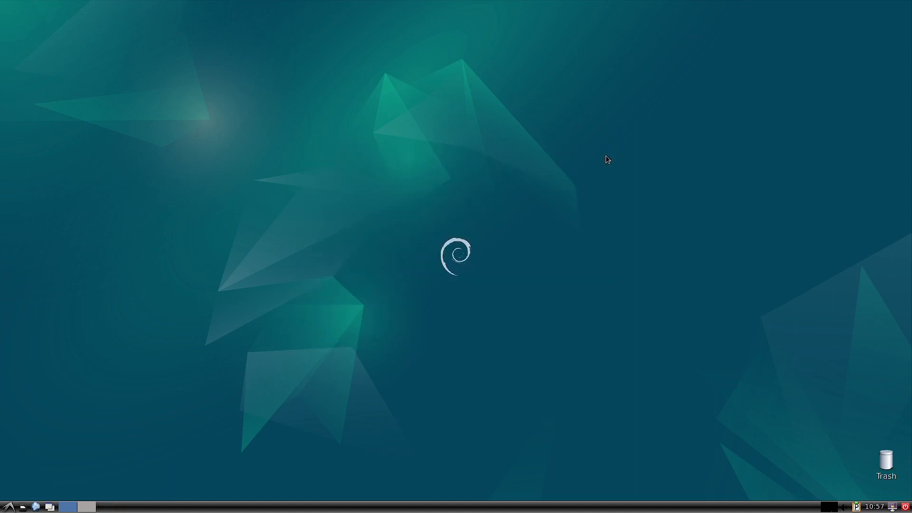
- Open Setup Hot Keys from Preferences, look through the list of action hotkeys, and close it
click(8, 506)
mouse_move(40, 454)
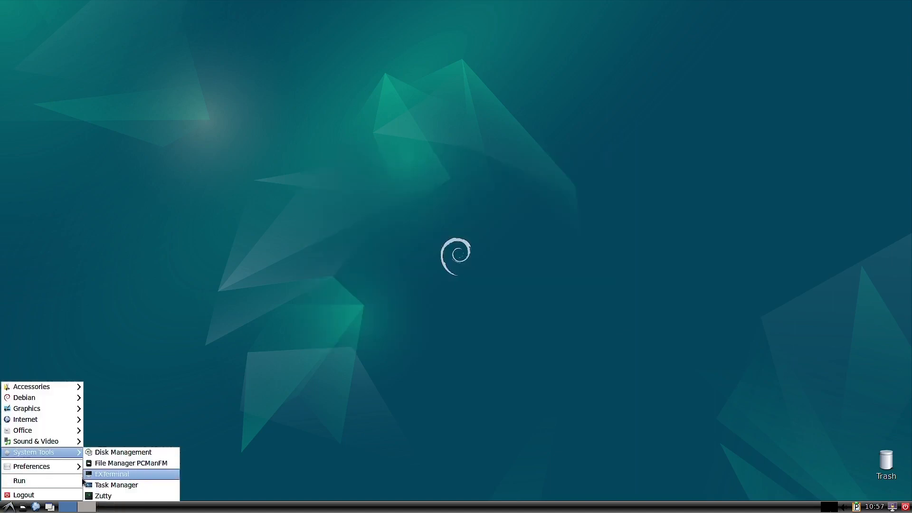
click(159, 453)
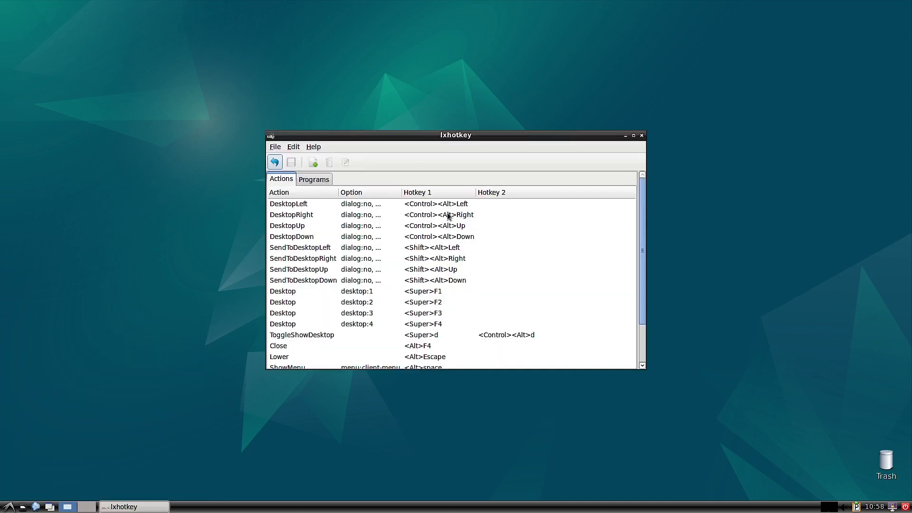
scroll(486, 318, down, 3)
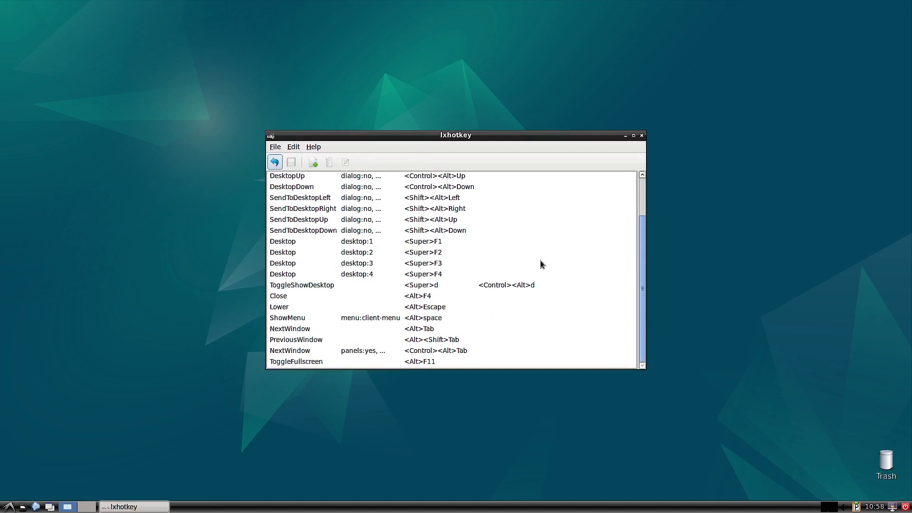
click(642, 136)
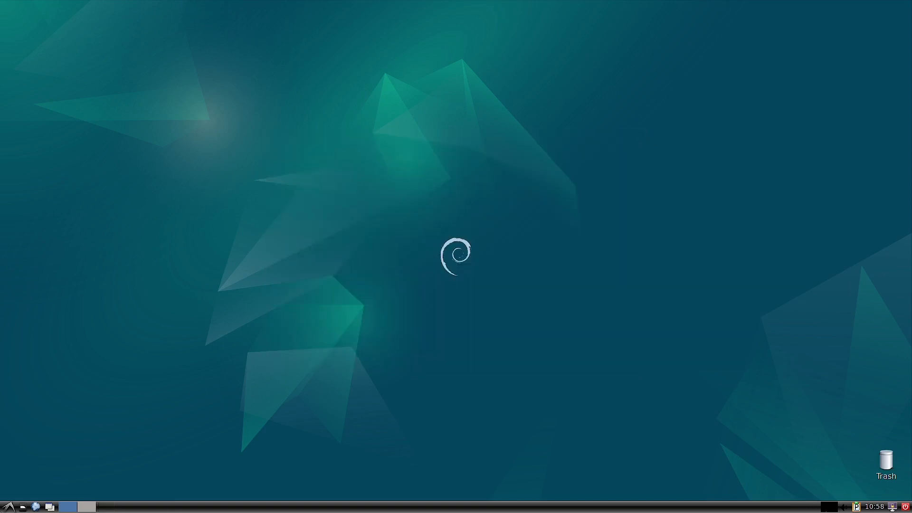
- Launch Connman Settings from Preferences
click(9, 506)
mouse_move(35, 469)
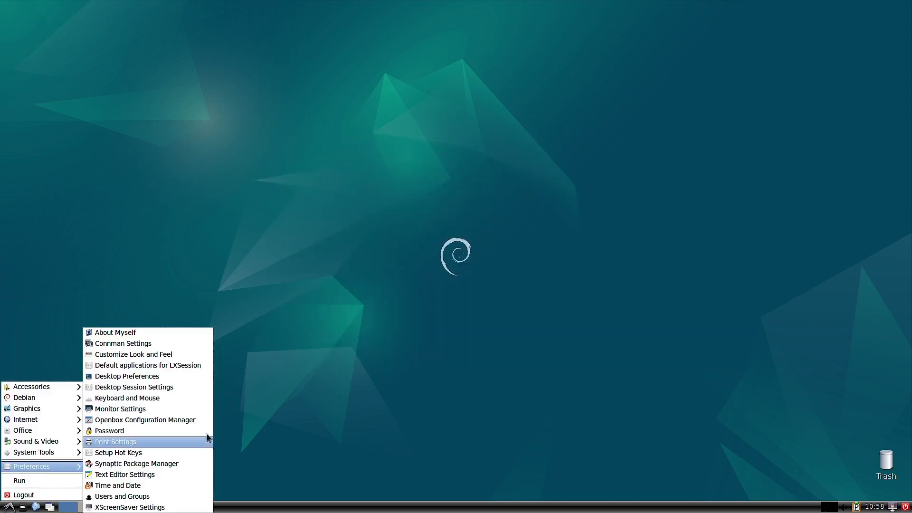
click(200, 346)
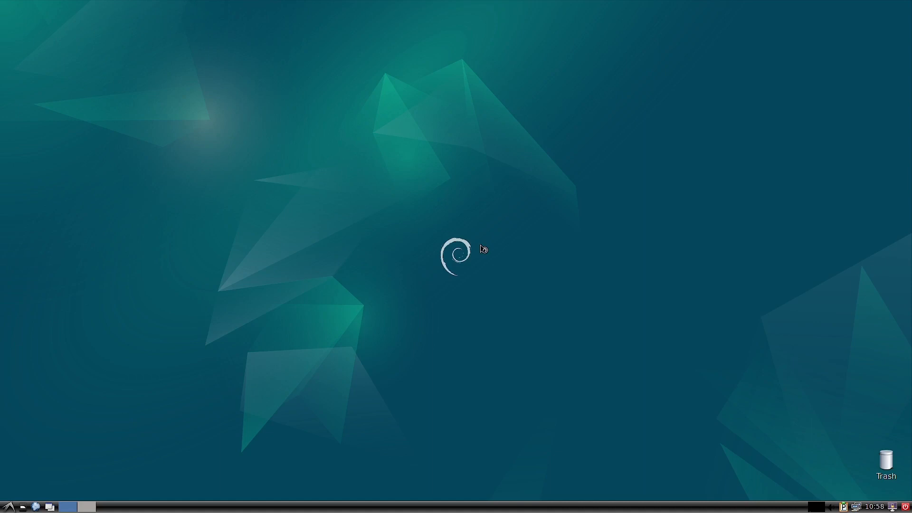
- Open Openbox Configuration Manager from Preferences to show the list of window themes
click(9, 506)
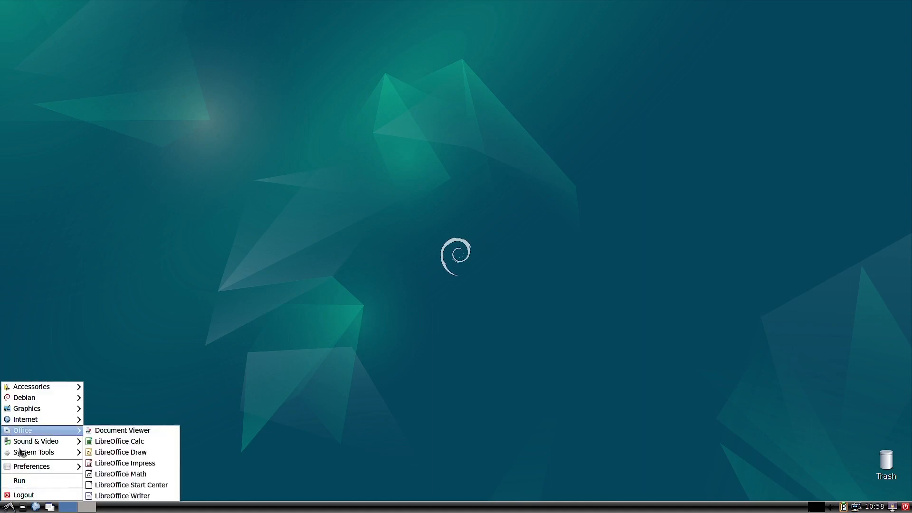
mouse_move(31, 466)
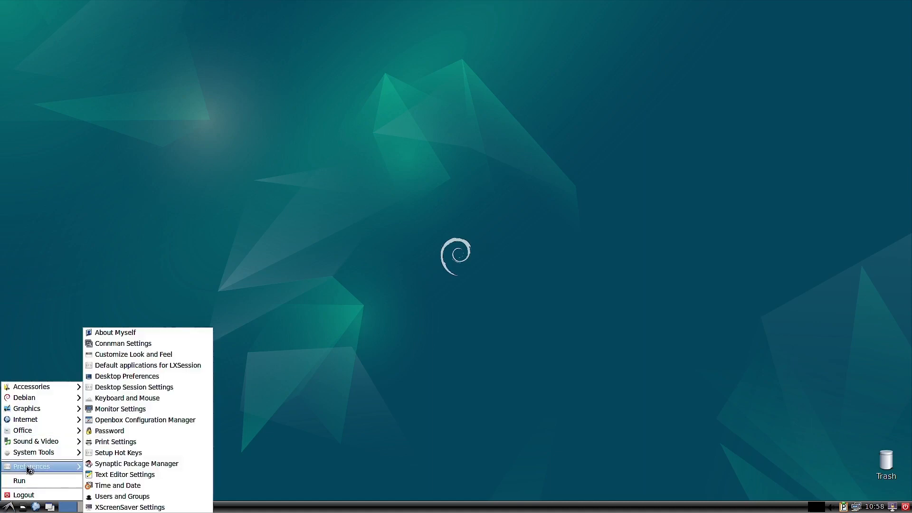
click(193, 423)
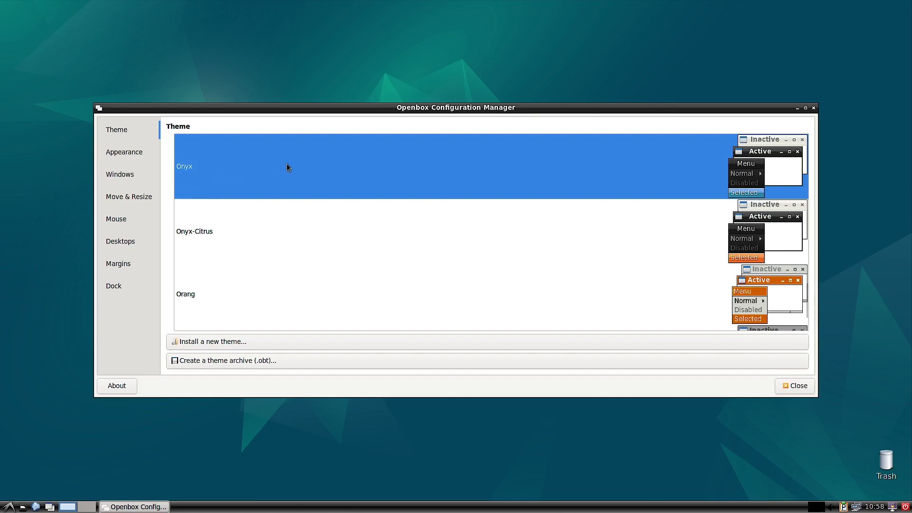
- Try the Onyx-Citrus window theme and check how the application menu looks with it
click(232, 244)
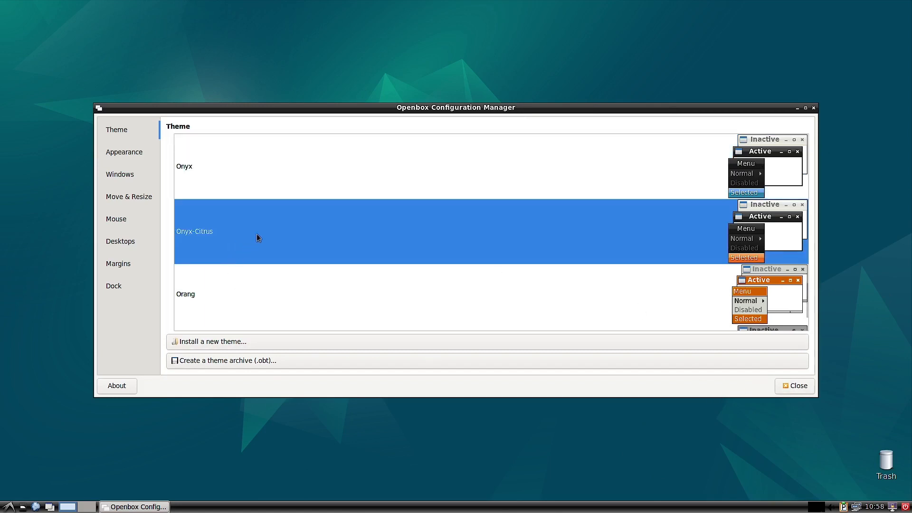
click(8, 506)
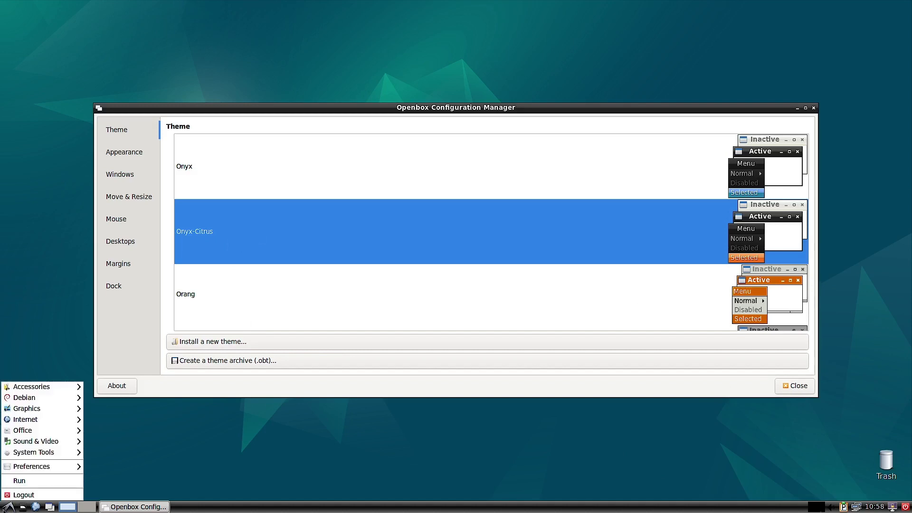
click(460, 229)
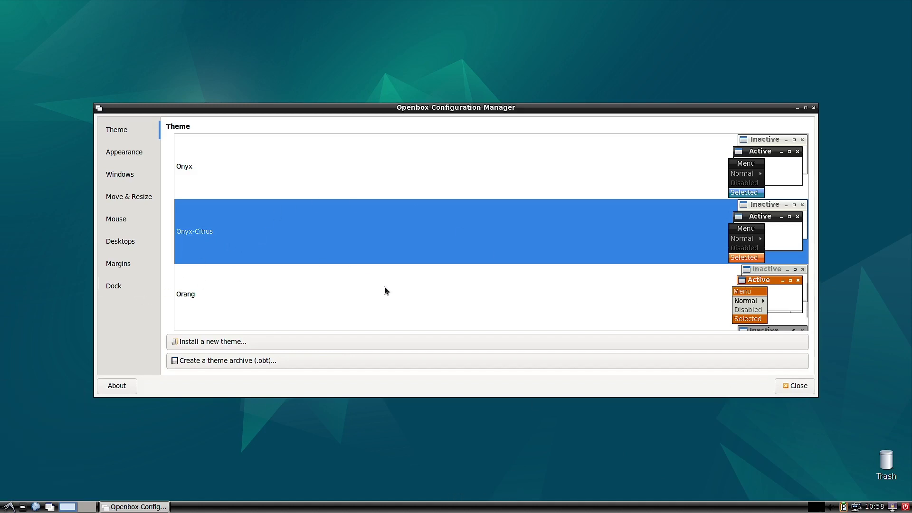
- Try the Orang and Syscrash window themes and check the application menu again
click(224, 294)
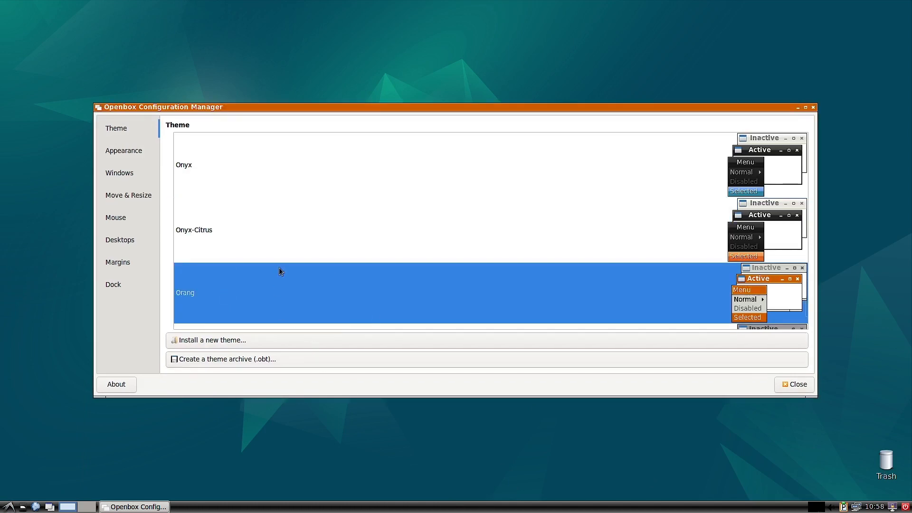
scroll(288, 257, down, 2)
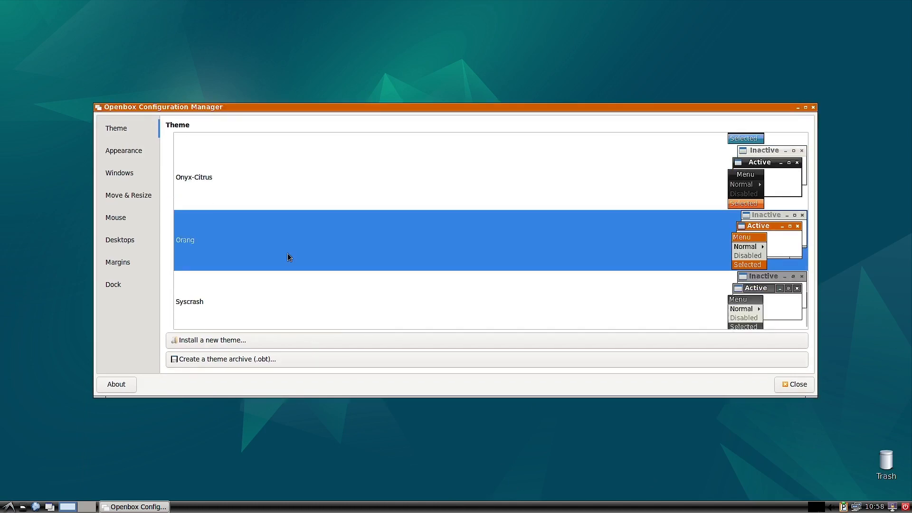
click(208, 320)
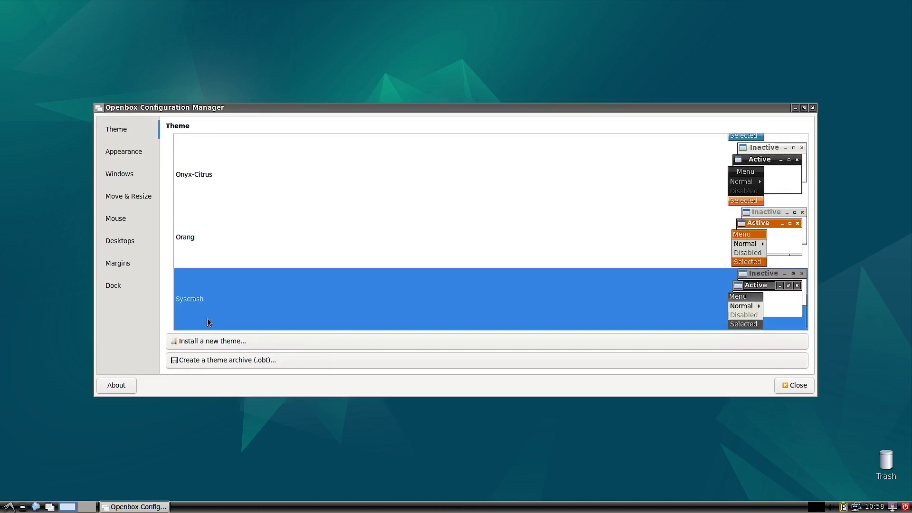
click(9, 507)
click(240, 470)
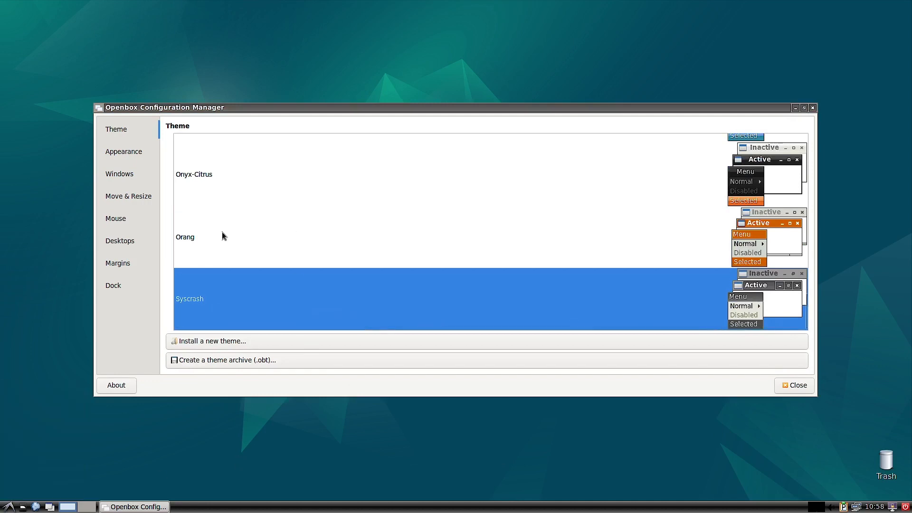
- Try the Artwiz-boxed, Bear2 and Breeze-ob window themes from the start of the theme list
scroll(220, 220, up, 8)
scroll(220, 220, up, 10)
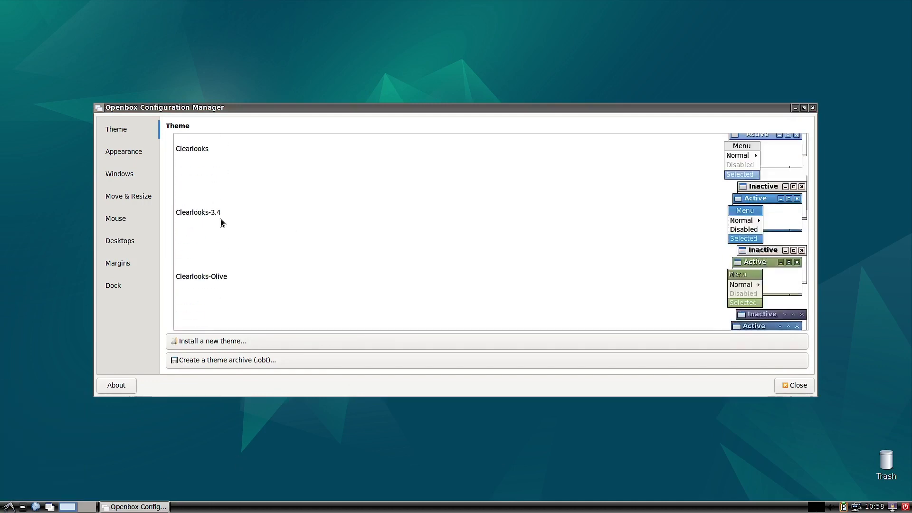
click(209, 171)
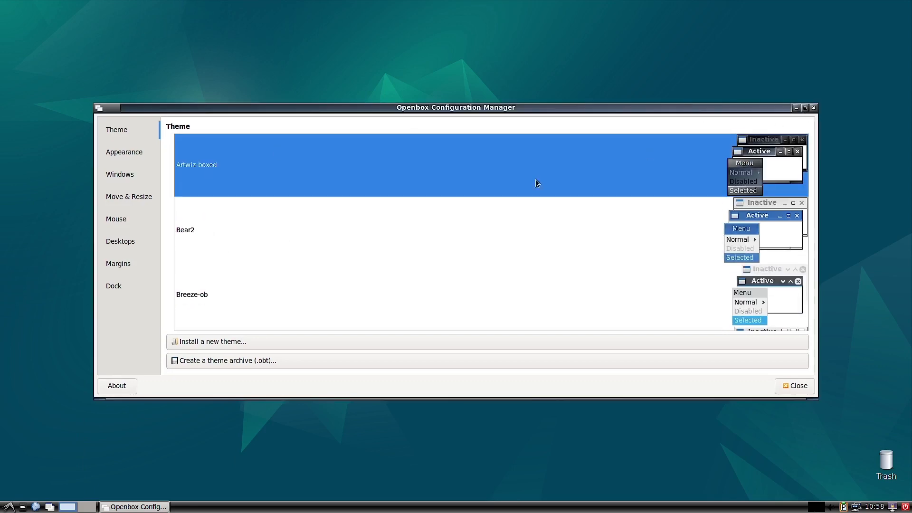
click(211, 230)
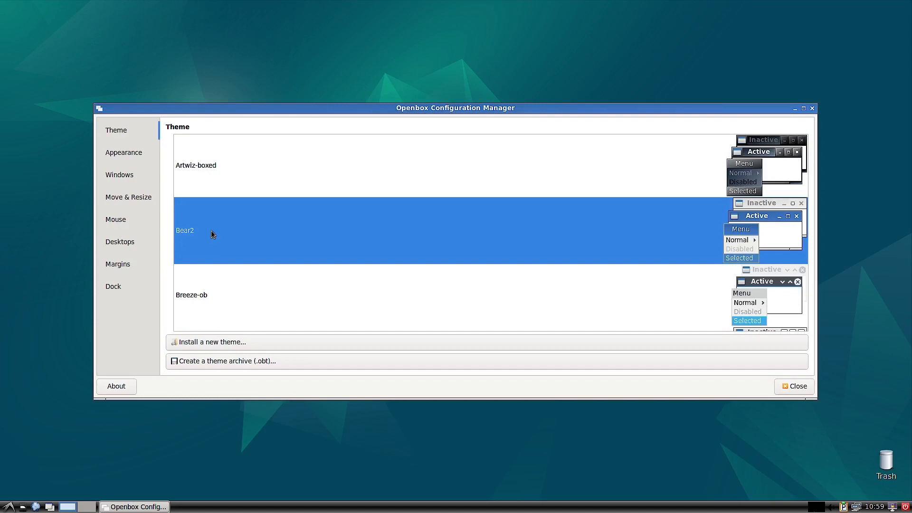
click(200, 499)
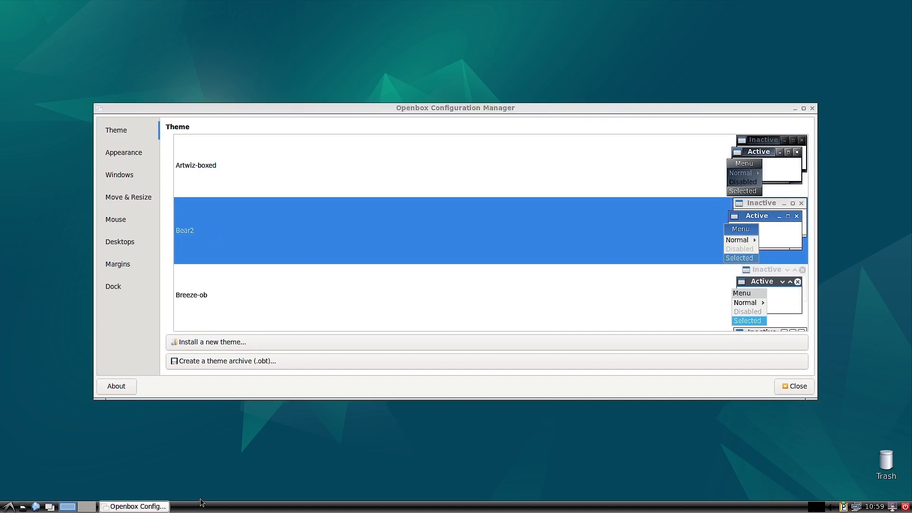
click(8, 506)
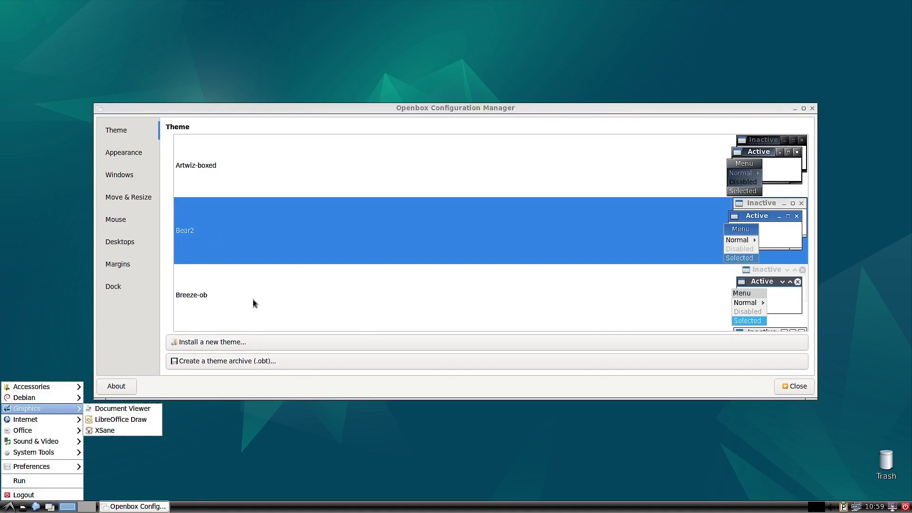
click(253, 299)
click(190, 313)
- Glance through the Dock, Move & Resize, Windows and Appearance settings and return to the theme list
click(119, 291)
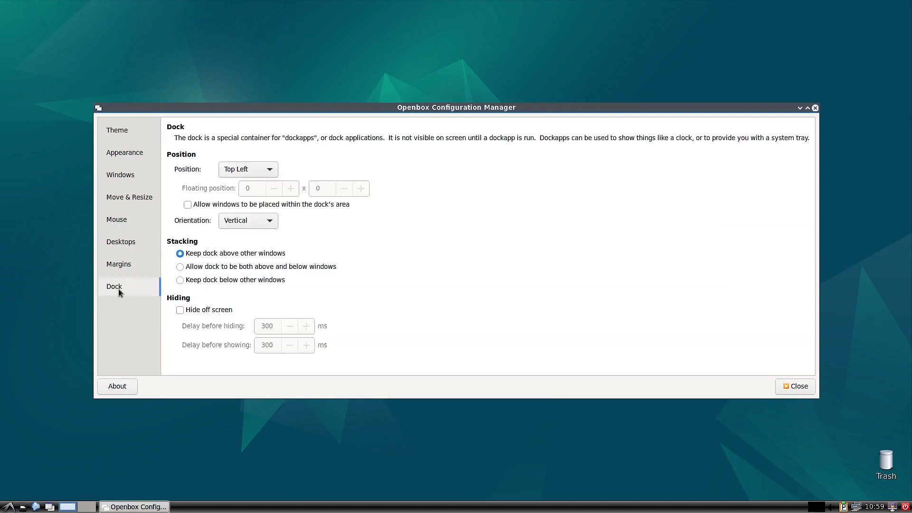
click(131, 195)
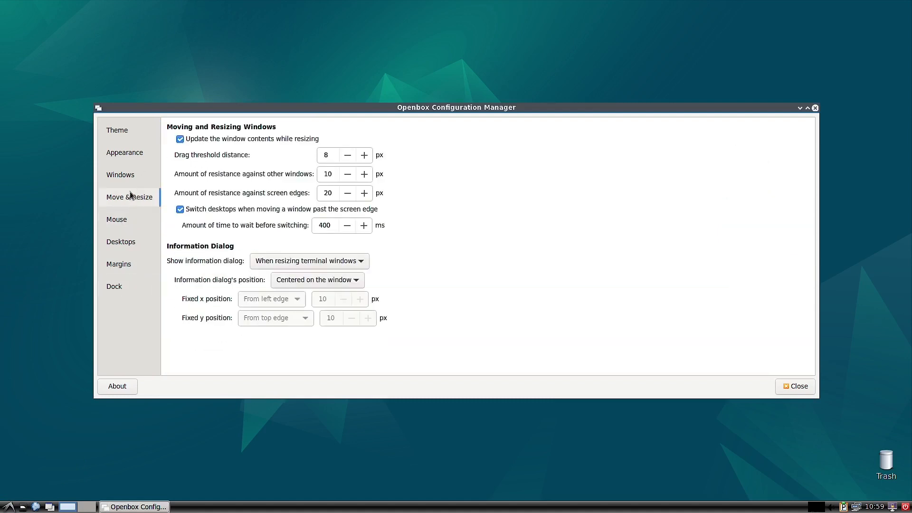
click(131, 179)
click(132, 154)
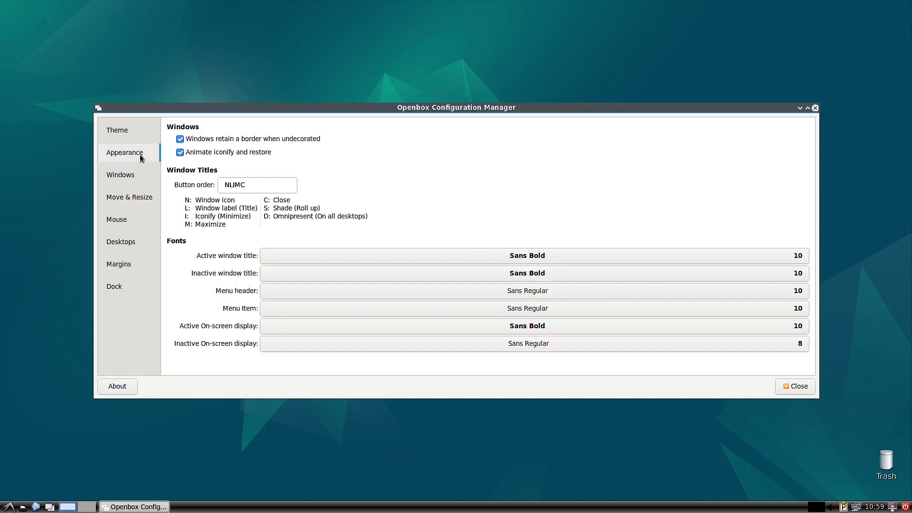
click(133, 141)
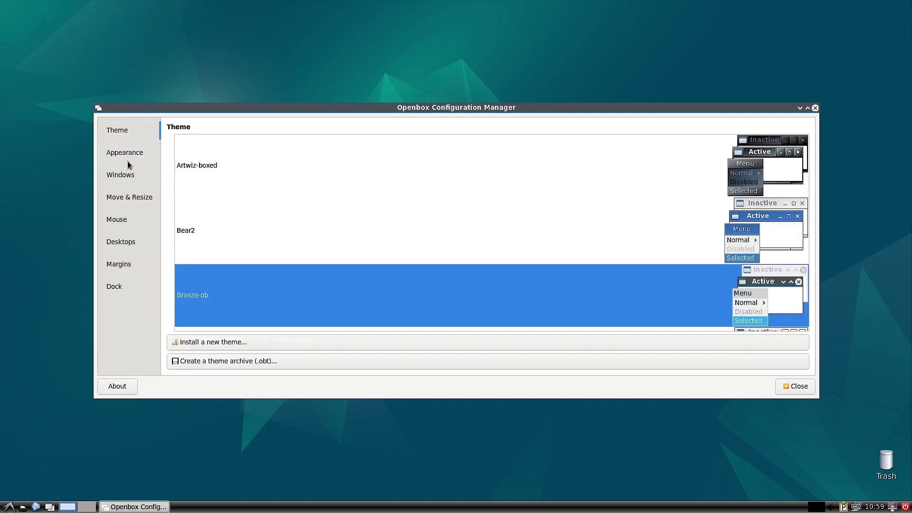
- Review the Openbox settings from Appearance and Windows through Mouse, Desktops, Margins and Dock without changing anything
click(130, 161)
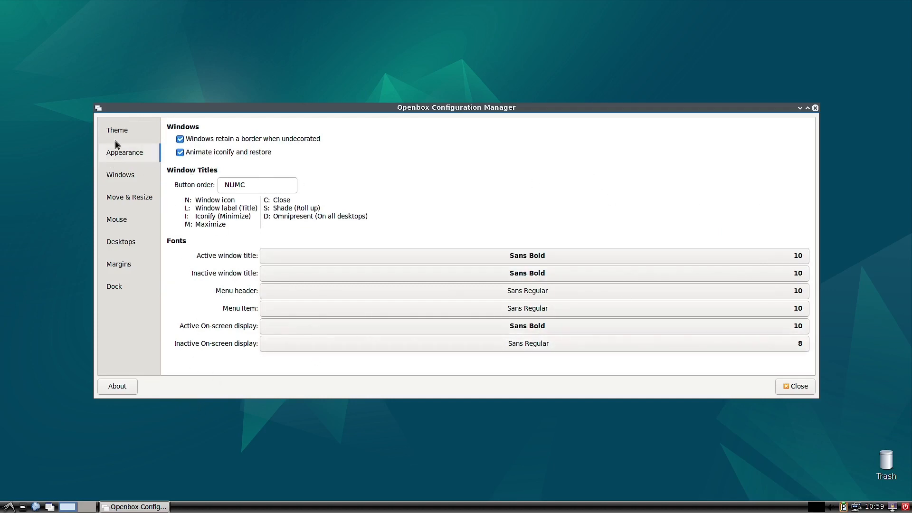
click(121, 175)
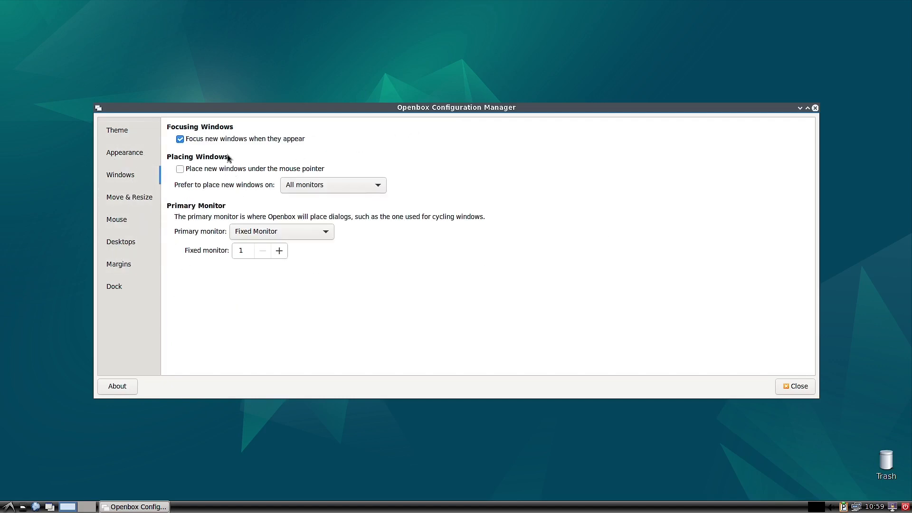
click(135, 200)
click(123, 226)
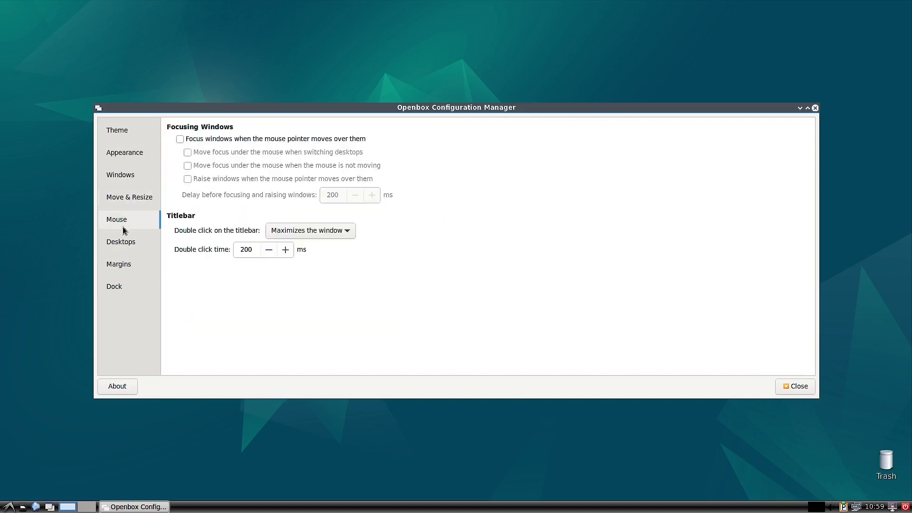
click(124, 244)
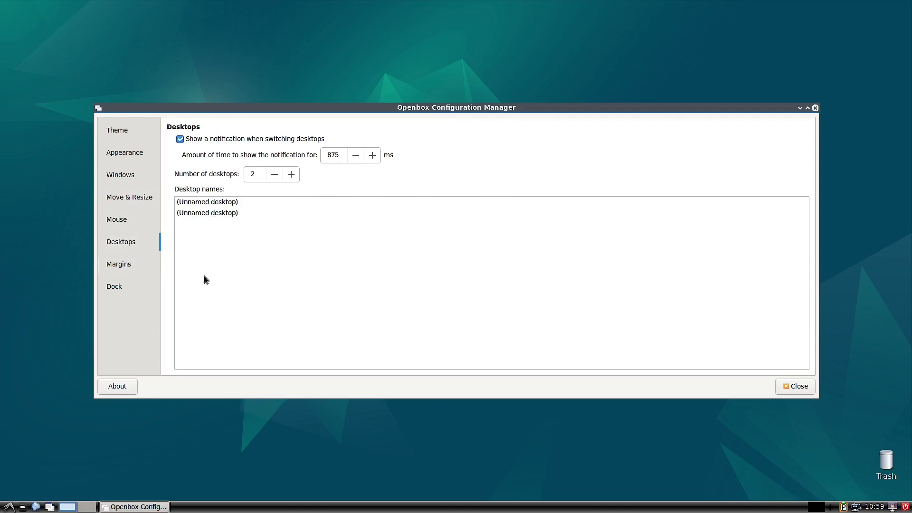
click(124, 264)
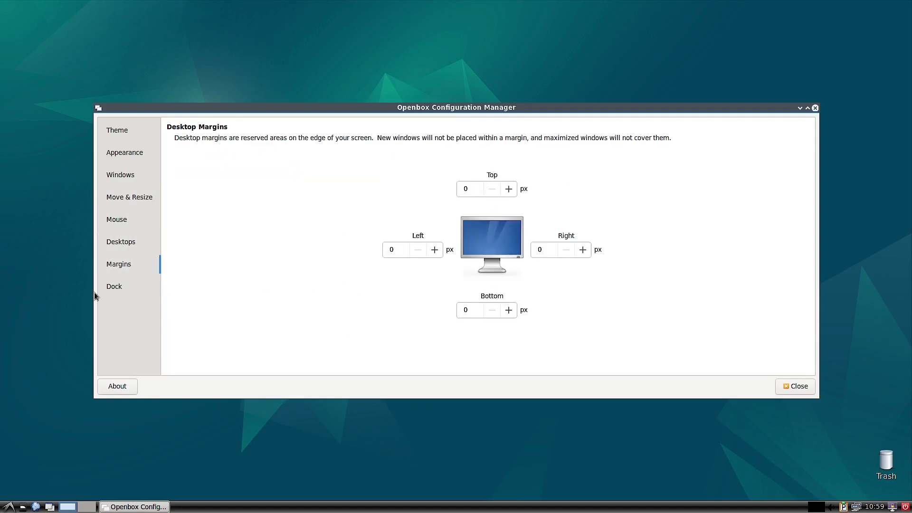
click(118, 291)
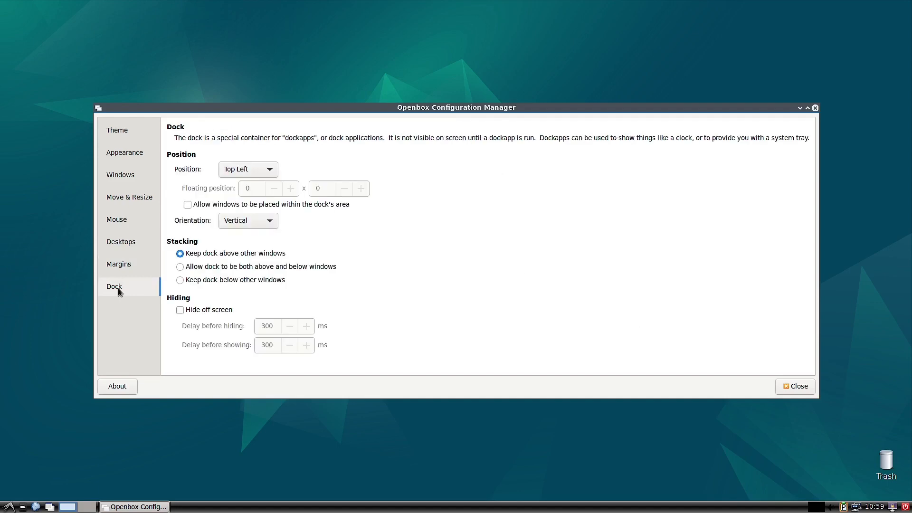
- Set the window theme to Artwiz-boxed and close Openbox Configuration Manager
click(126, 136)
click(799, 170)
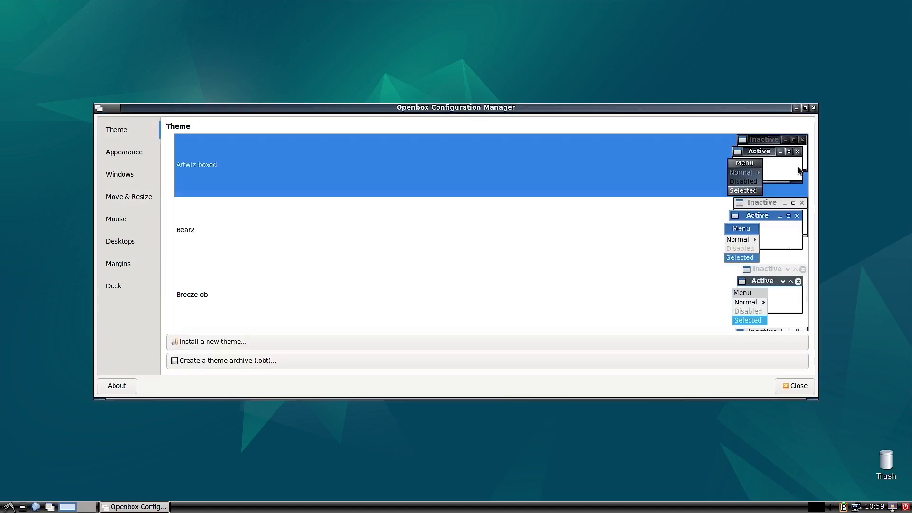
click(814, 107)
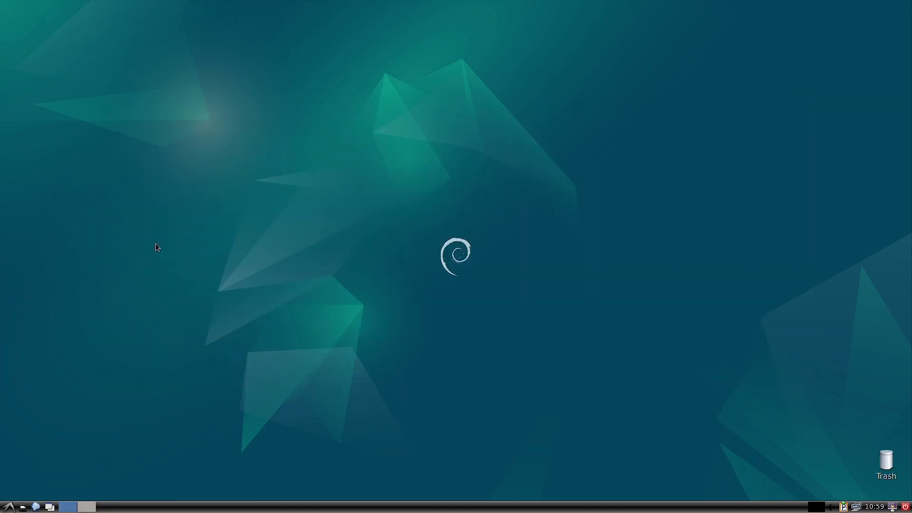
- Open Time and Date from Preferences, view the time zone and calendar settings, and close the window without changes
click(8, 507)
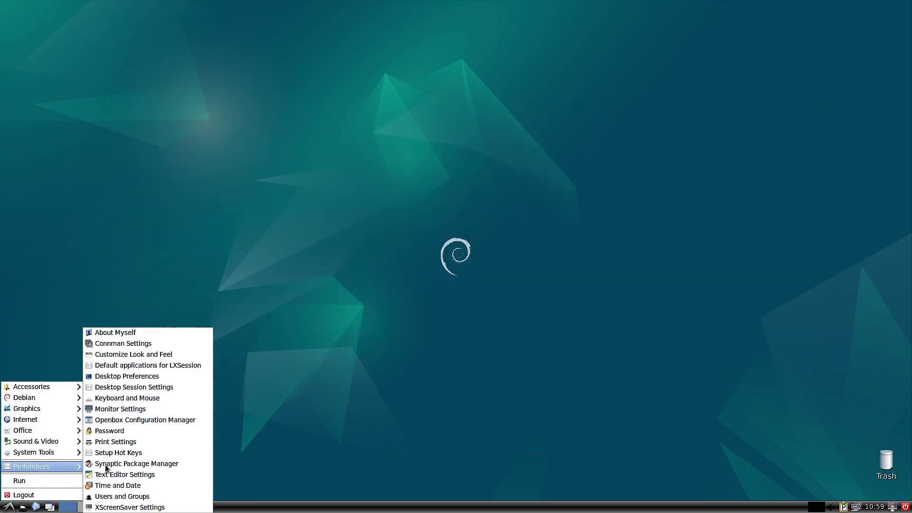
click(171, 486)
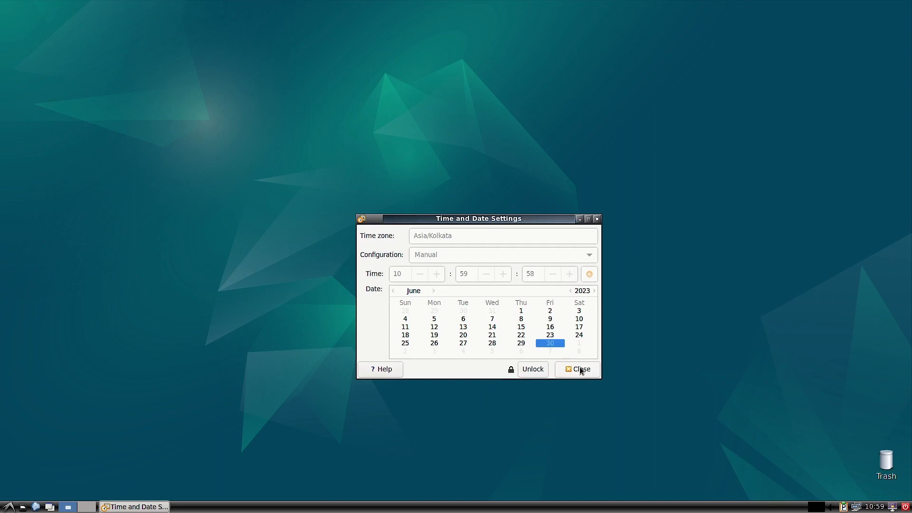
click(597, 219)
- Apply the Crux widget style in Customize Look and Feel and open the home folder in the file manager to check it
click(8, 507)
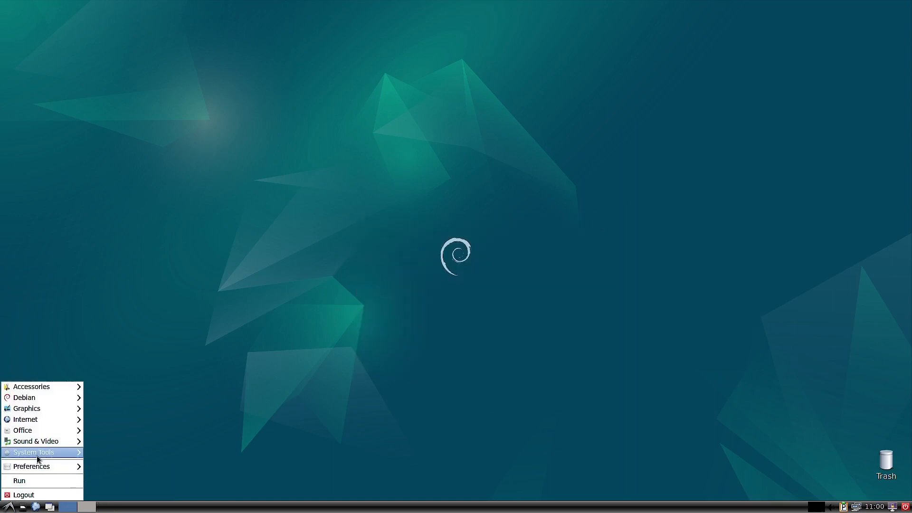
mouse_move(38, 466)
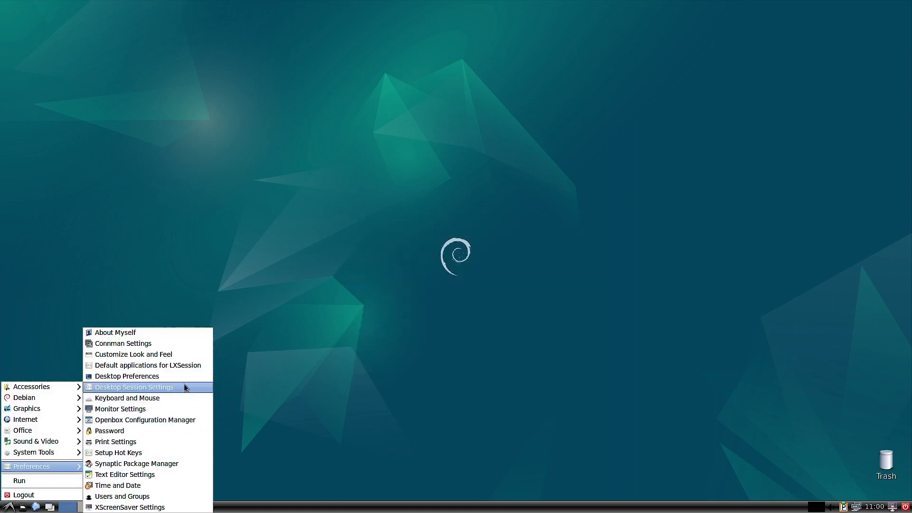
click(177, 354)
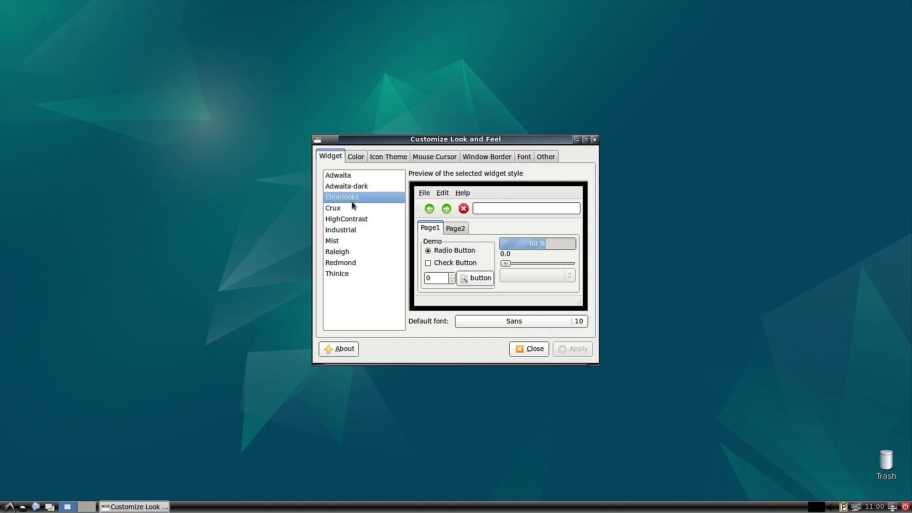
click(339, 212)
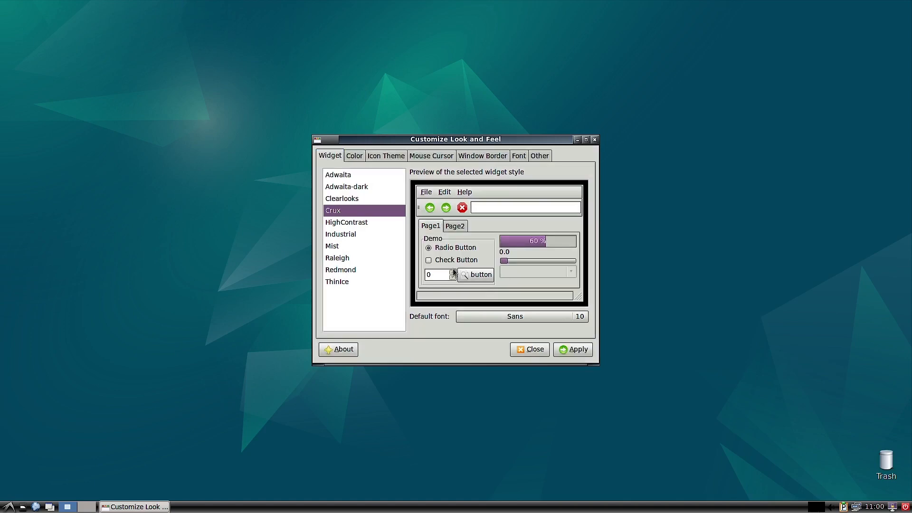
click(570, 350)
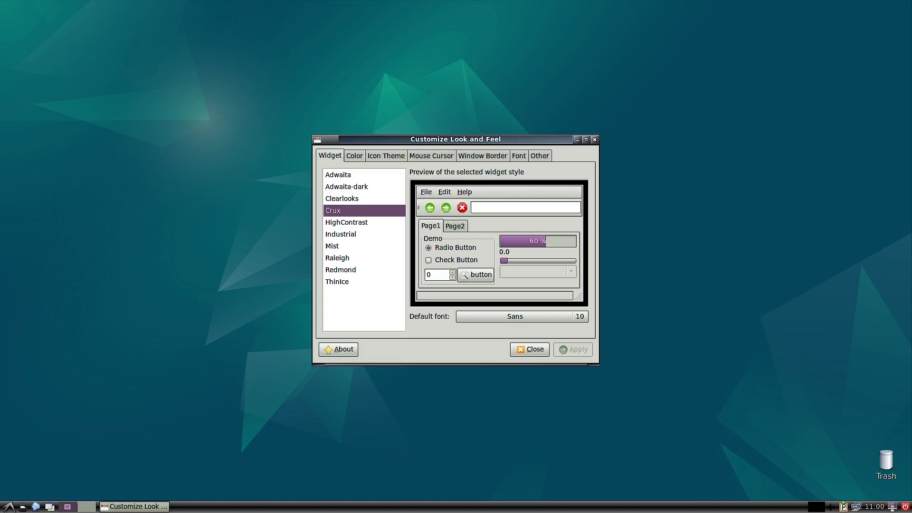
click(22, 506)
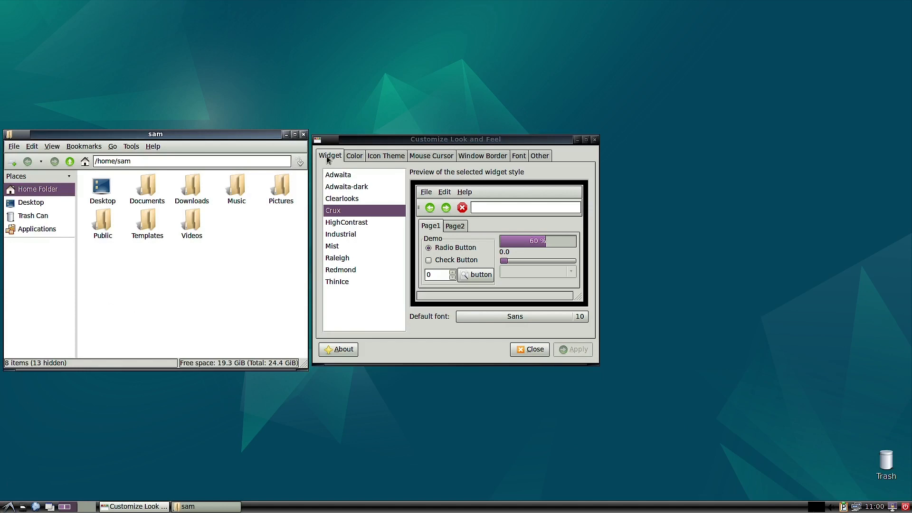
- Close the home folder window and check how the applications menu looks with the Crux style
click(303, 134)
click(8, 507)
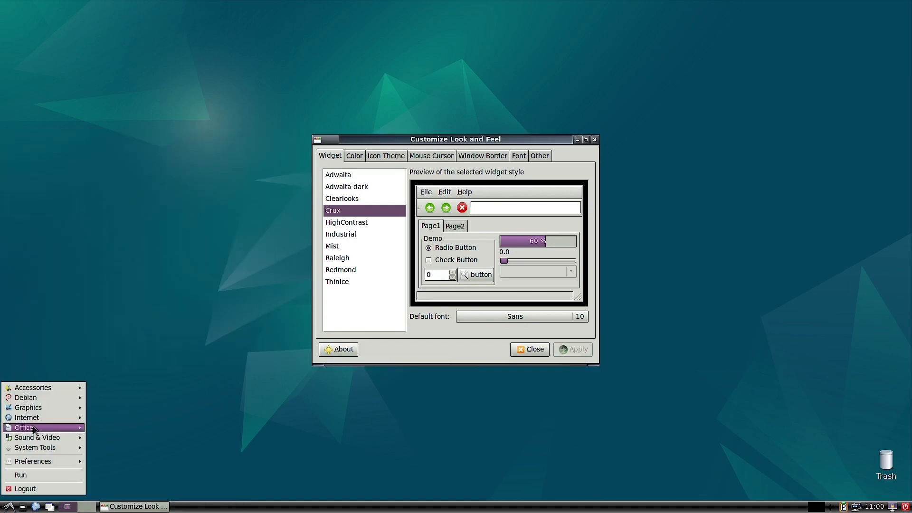
click(336, 230)
- Preview the HighContrast widget style and view the Accessories entries of the applications menu without applying the style
click(337, 222)
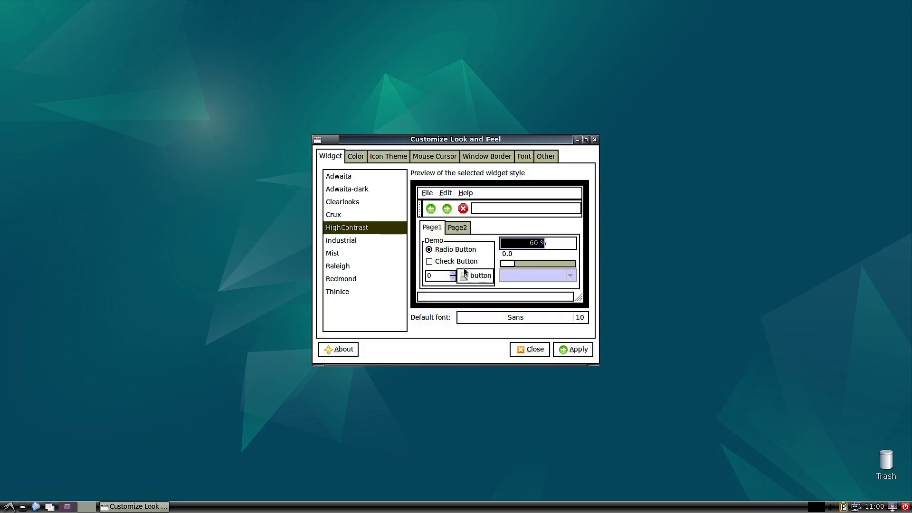
click(8, 506)
mouse_move(45, 394)
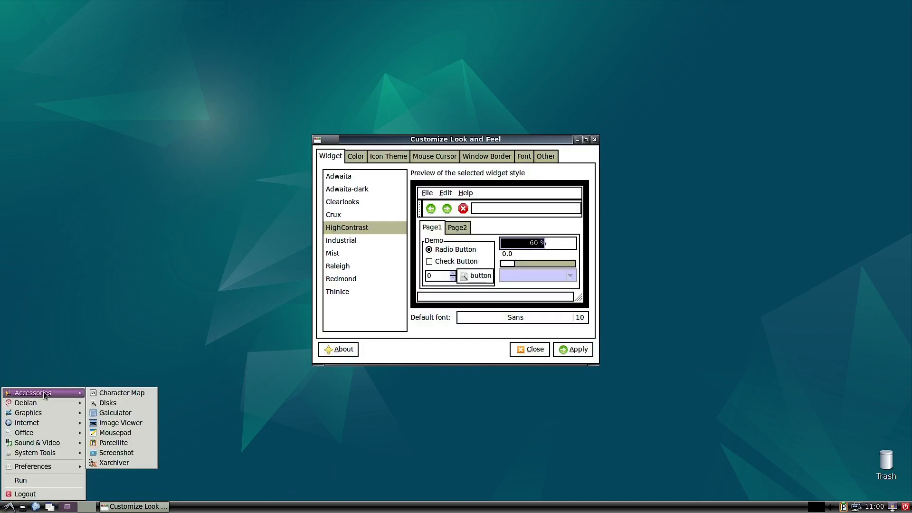
click(383, 229)
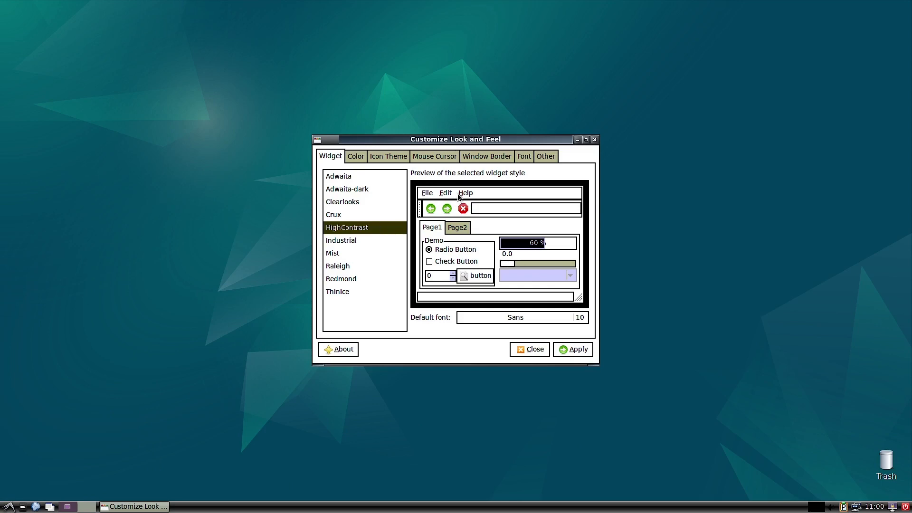
- Apply the Industrial widget style, then open the logout dialog to see its look and cancel it
click(345, 241)
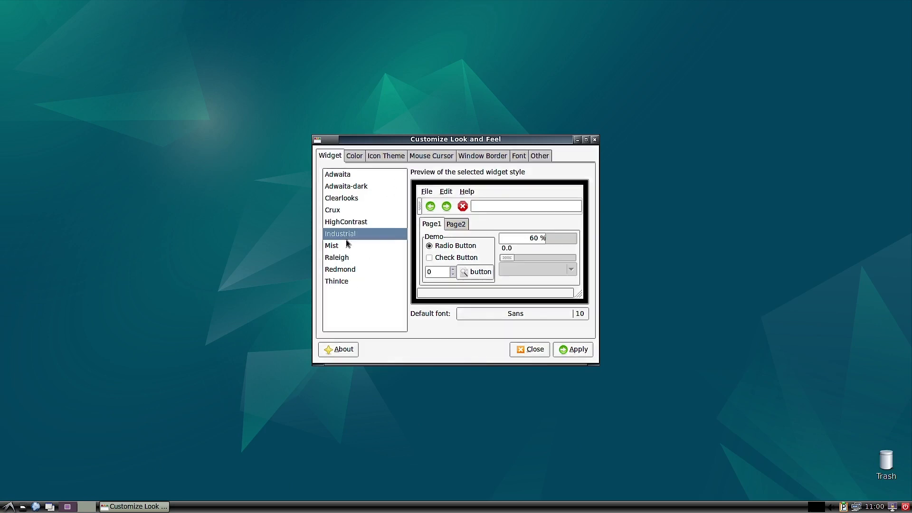
click(575, 349)
click(8, 506)
click(21, 493)
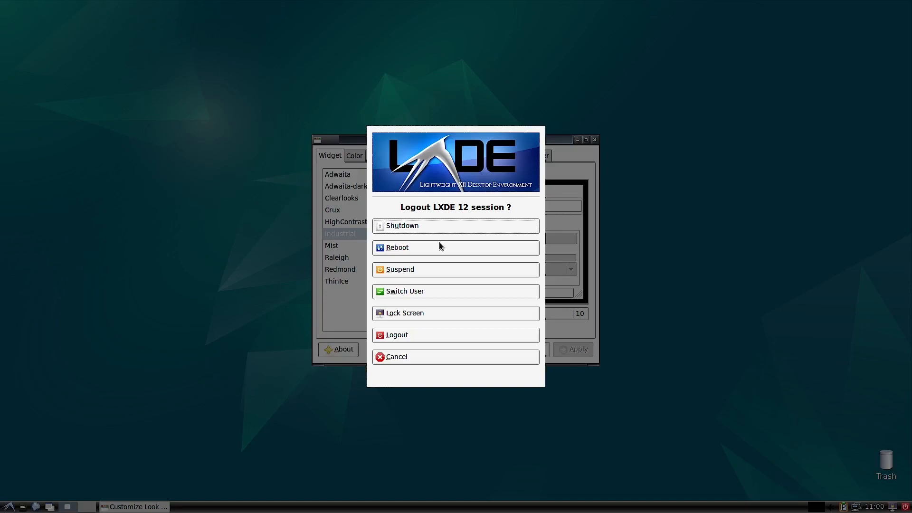
click(382, 359)
- Check the Debian and Office entries of the applications menu in the Industrial style without launching anything
click(8, 506)
mouse_move(45, 395)
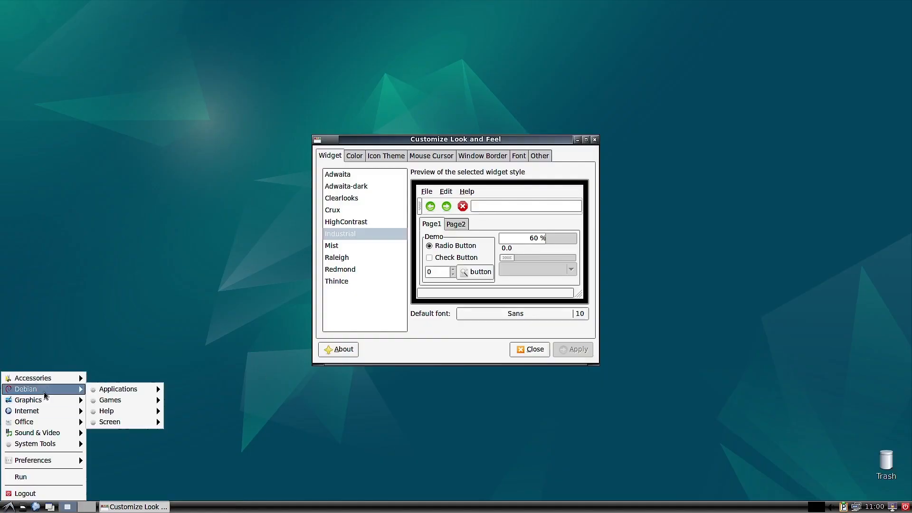
mouse_move(36, 422)
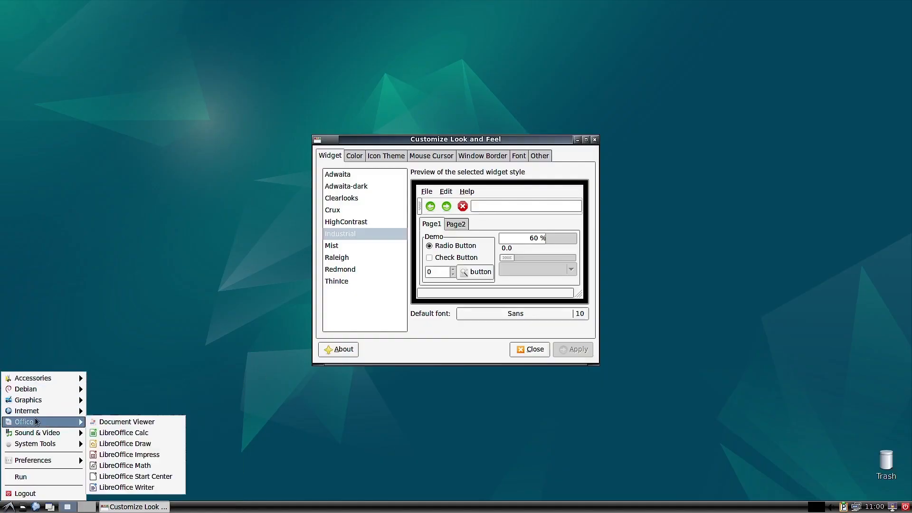
click(378, 403)
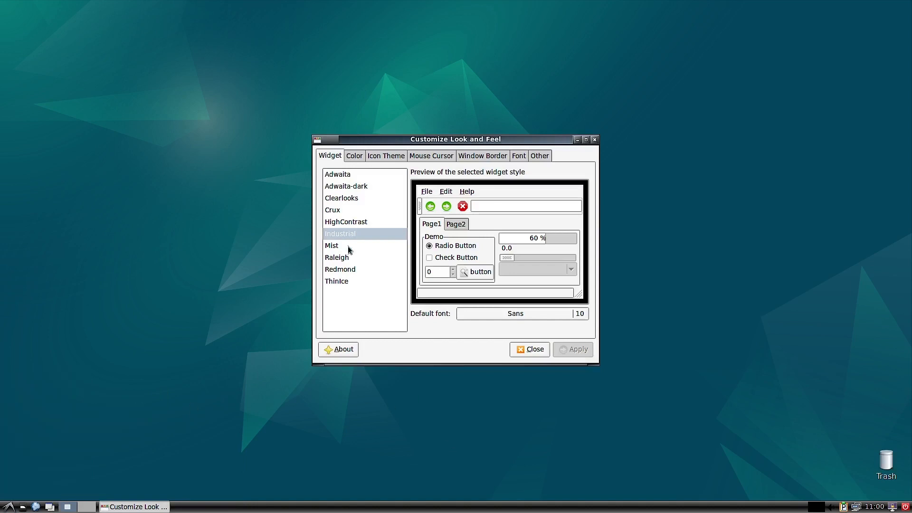
- Apply the HighContrast widget style and check the applications menu in it
click(346, 222)
click(577, 350)
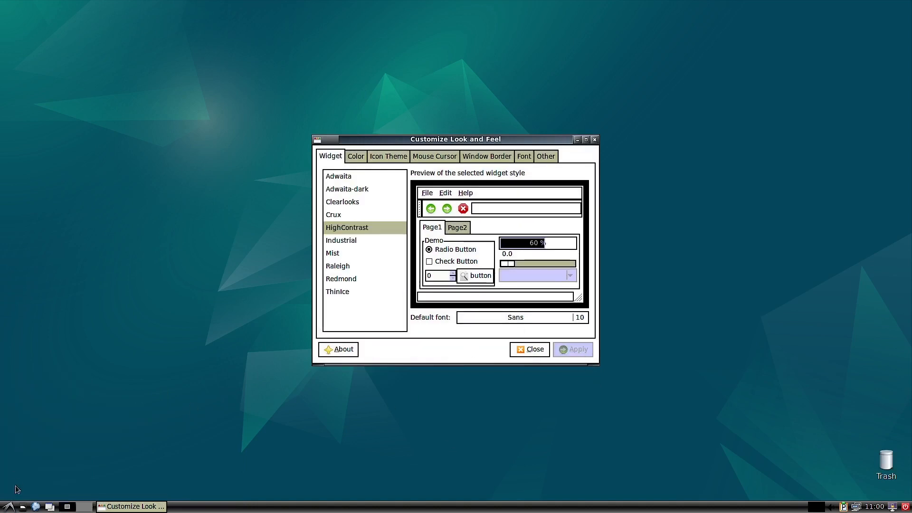
click(9, 507)
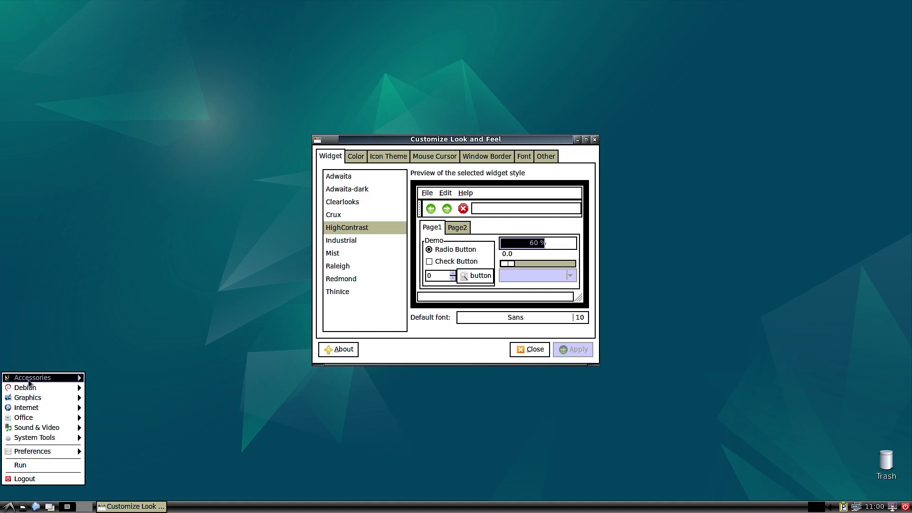
click(380, 449)
- Apply the Mist widget style and check it on the Accessories and Preferences entries of the applications menu
click(340, 253)
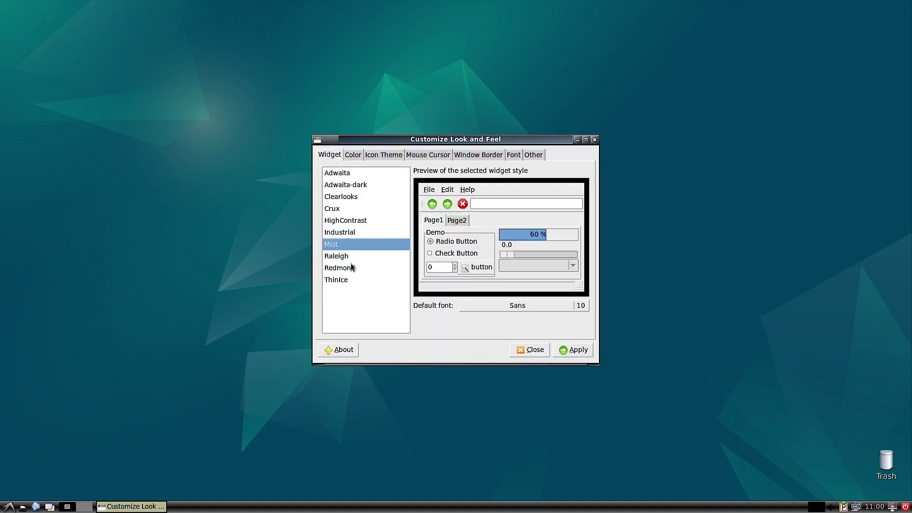
click(573, 352)
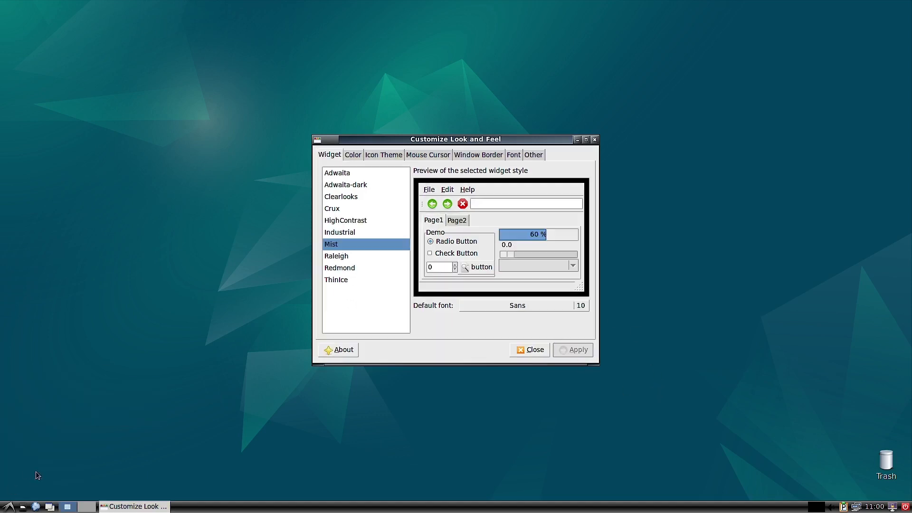
click(9, 507)
mouse_move(50, 393)
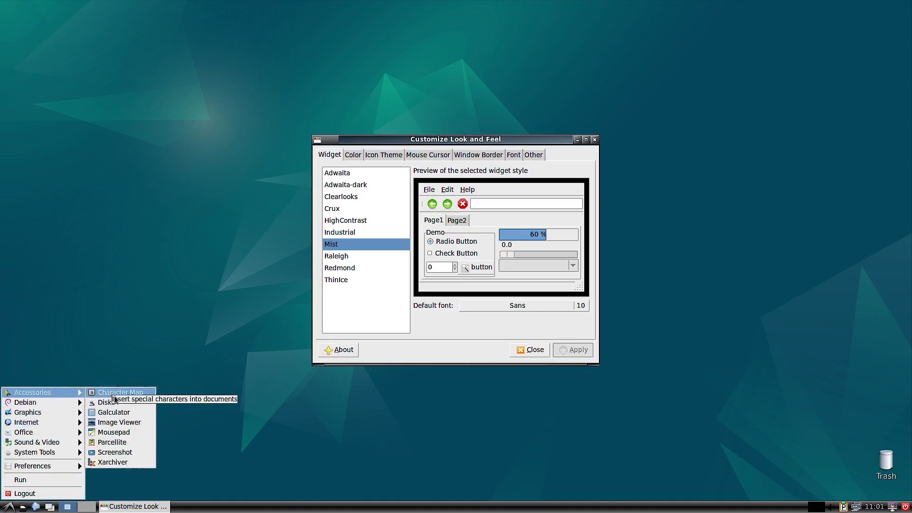
mouse_move(36, 467)
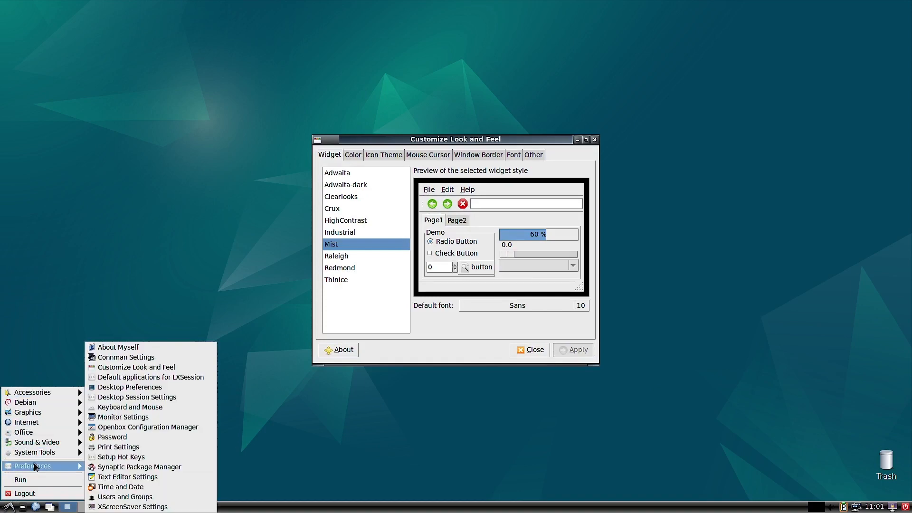
click(329, 258)
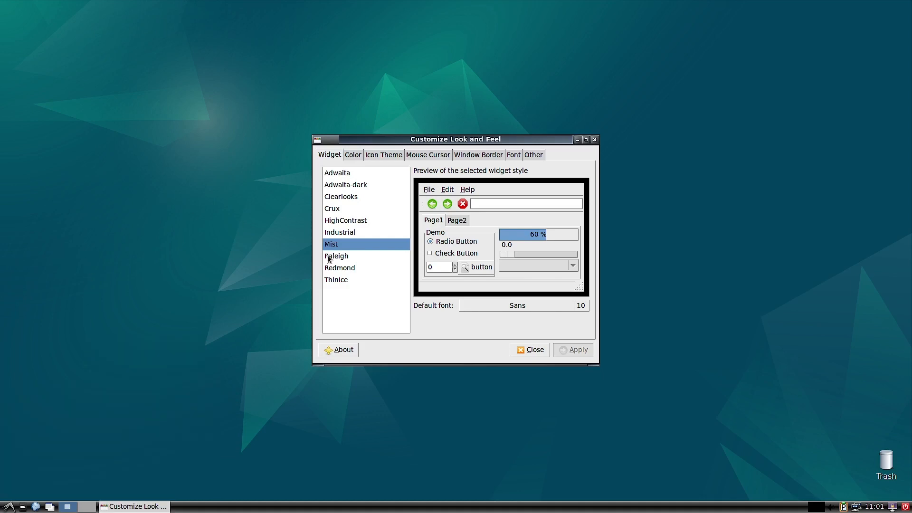
- Apply the Raleigh widget style and check it on the Debian and Preferences entries of the applications menu
click(338, 258)
click(569, 352)
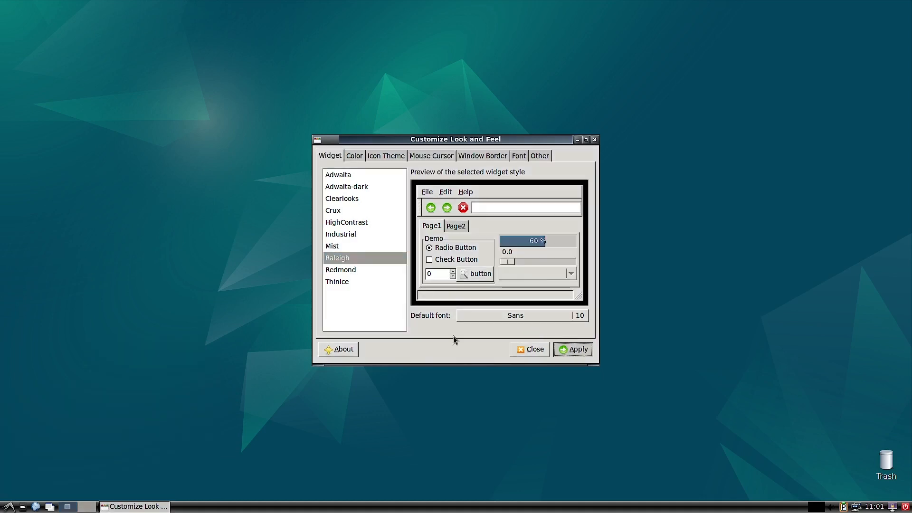
click(8, 508)
mouse_move(39, 428)
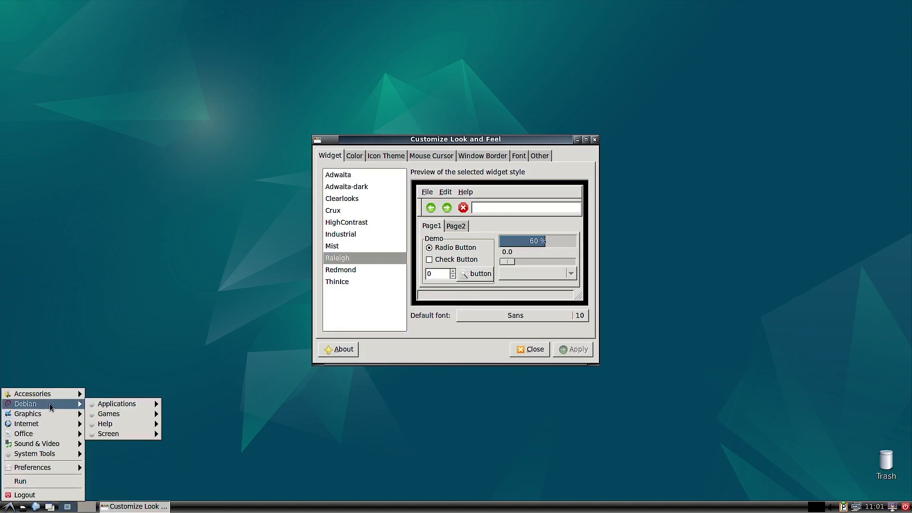
mouse_move(44, 471)
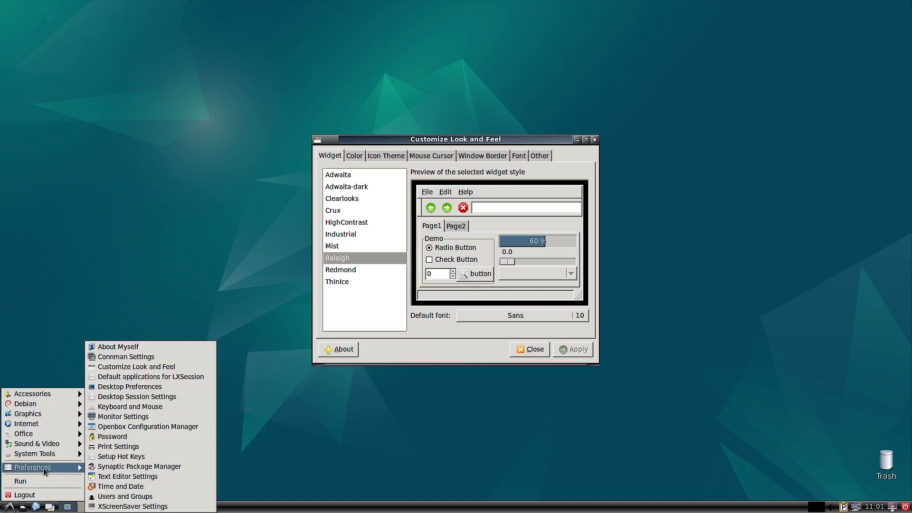
click(358, 452)
- Apply the Redmond widget style and check it on the Graphics and Debian entries of the applications menu
click(354, 272)
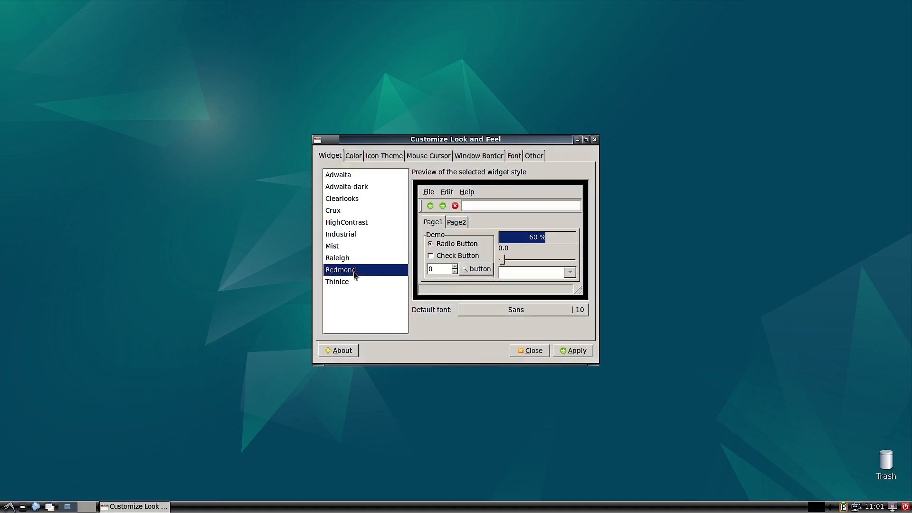
click(577, 352)
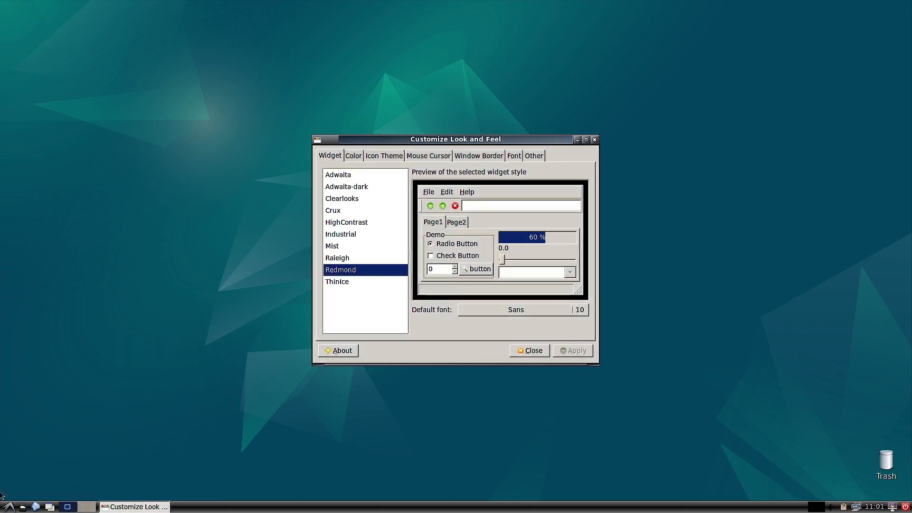
click(8, 507)
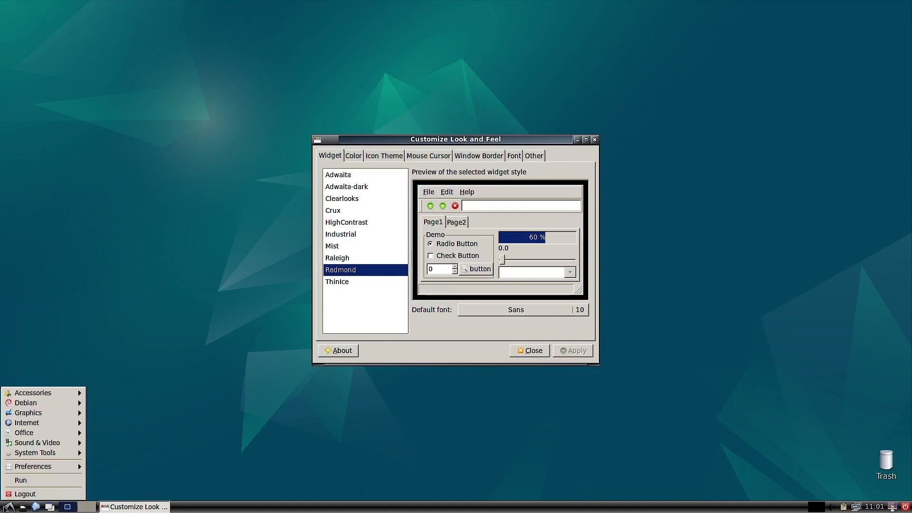
mouse_move(30, 423)
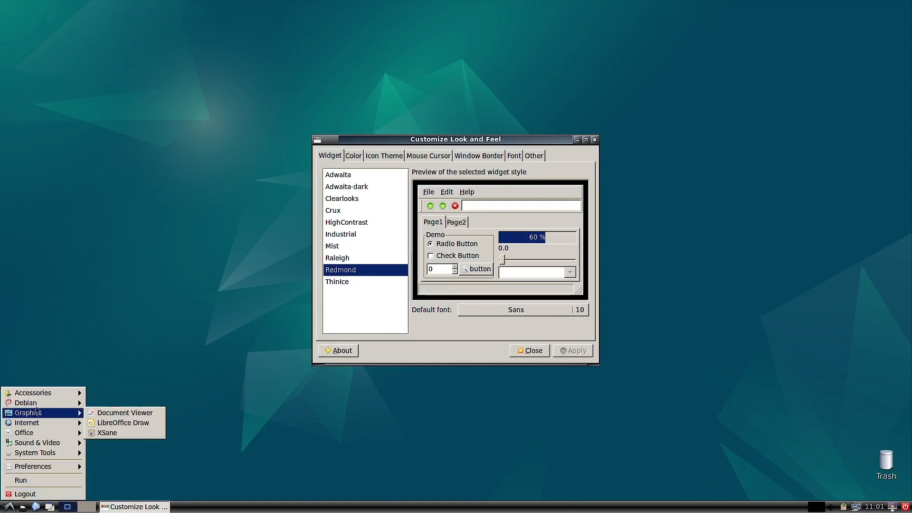
mouse_move(35, 407)
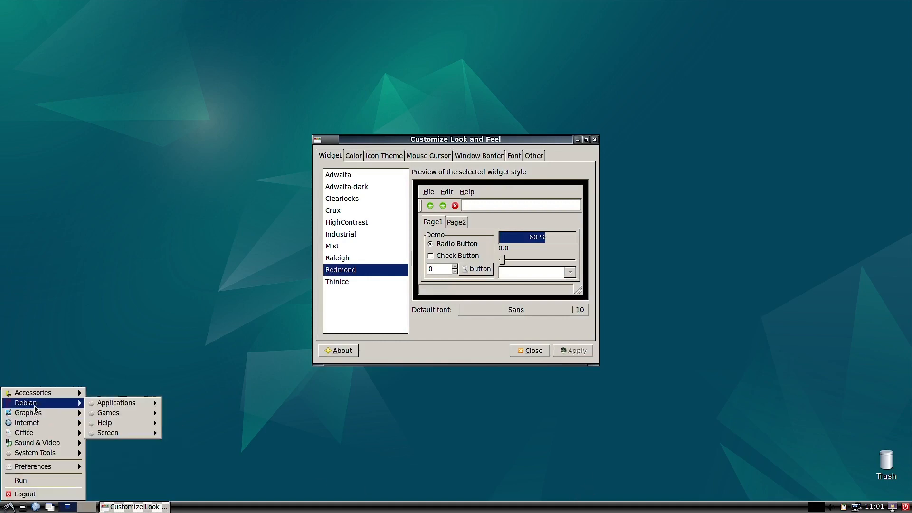
click(228, 352)
- Apply the ThinIce widget style and check it on the Office entries of the applications menu
click(369, 284)
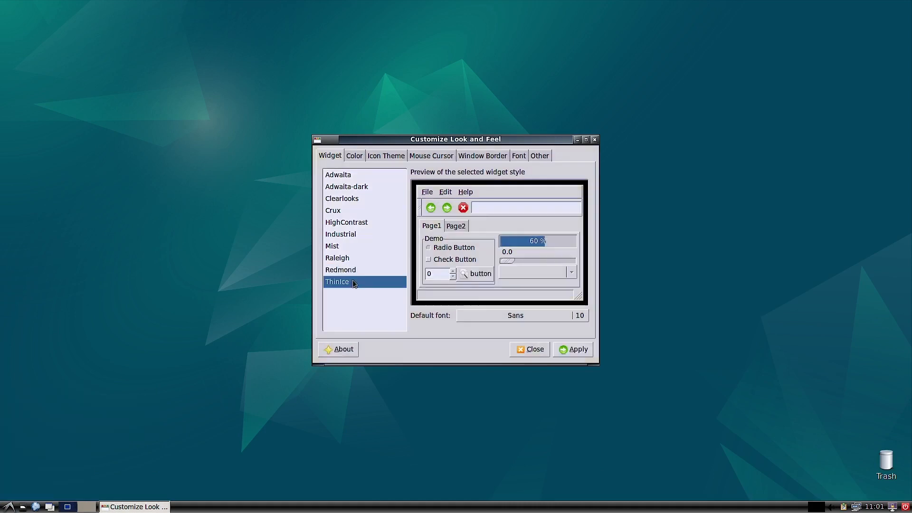
click(575, 354)
click(9, 507)
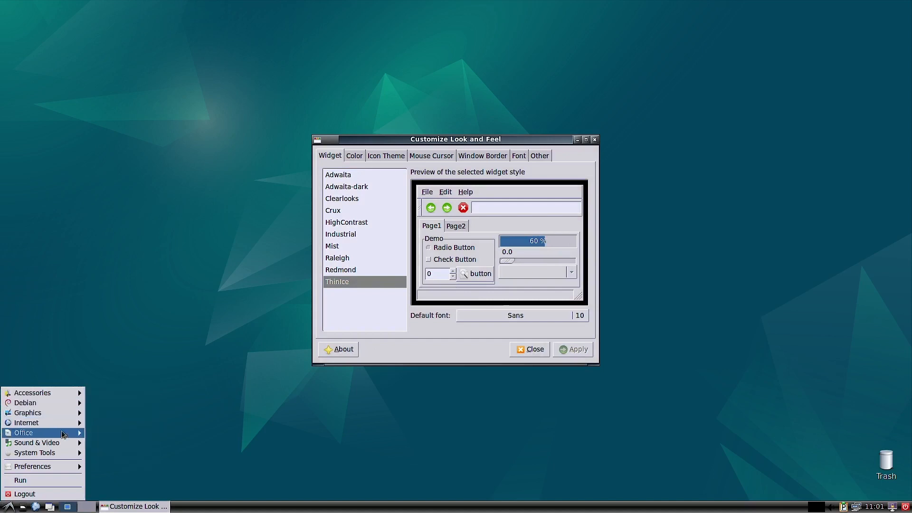
mouse_move(63, 433)
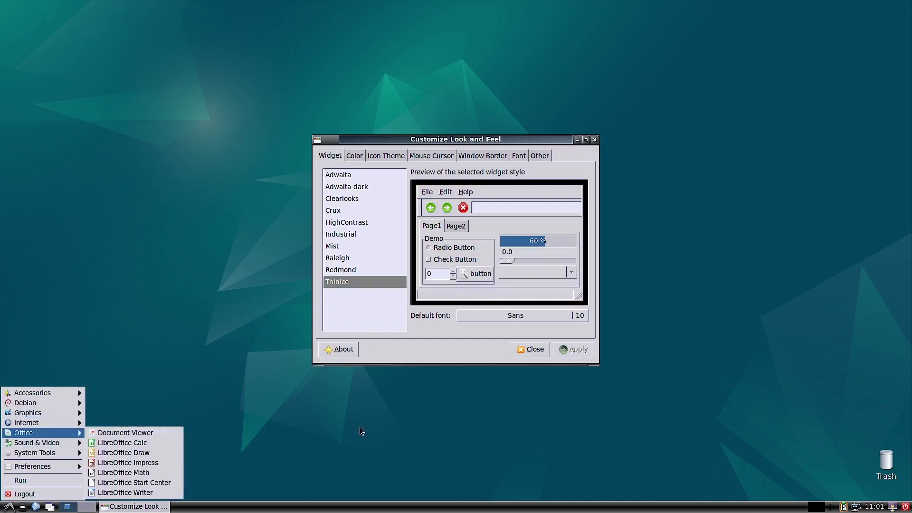
click(360, 431)
- Apply the Adwaita widget style and check it on the Internet entries of the applications menu
click(359, 176)
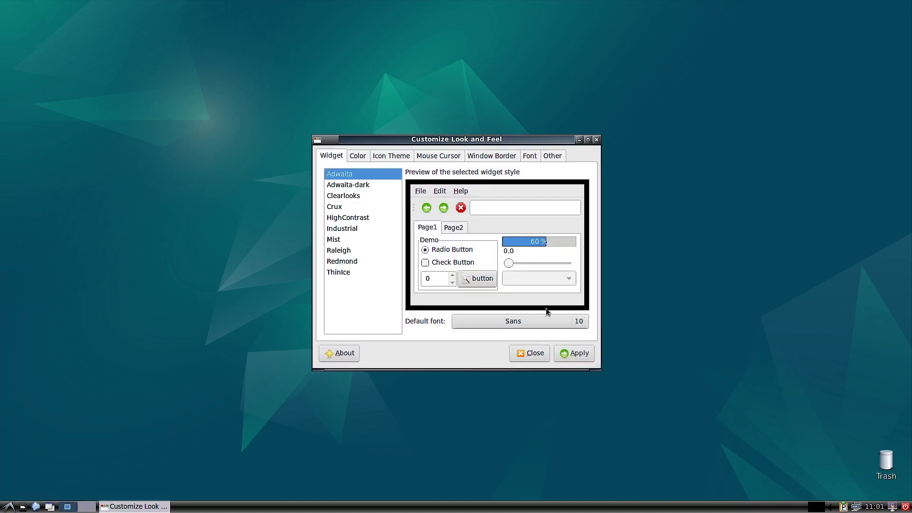
click(577, 353)
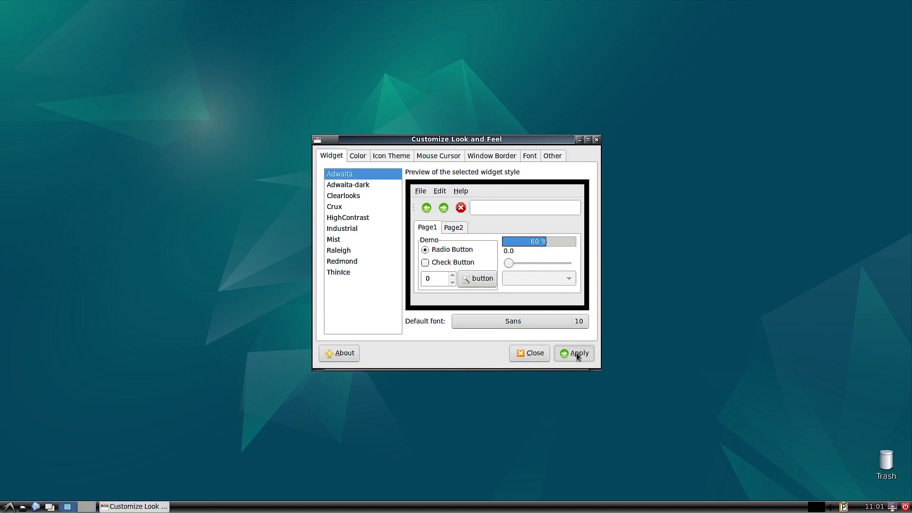
click(17, 507)
mouse_move(36, 429)
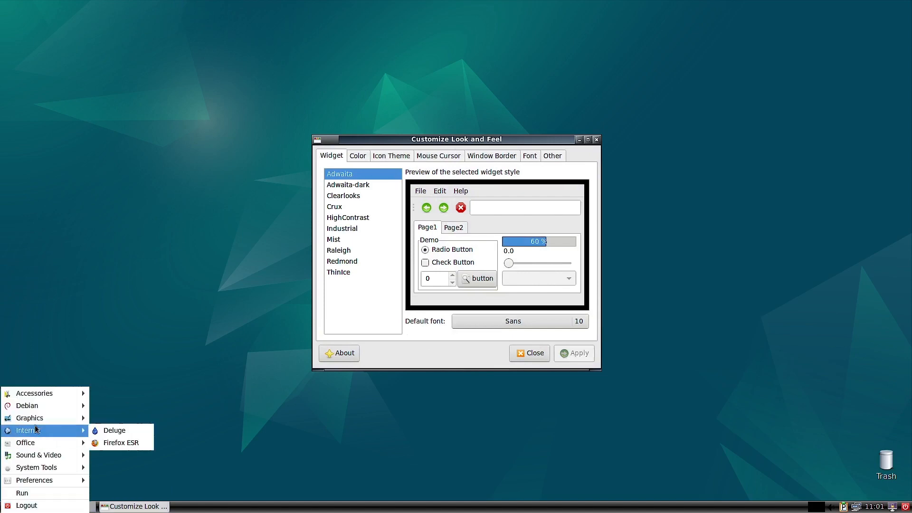
click(111, 318)
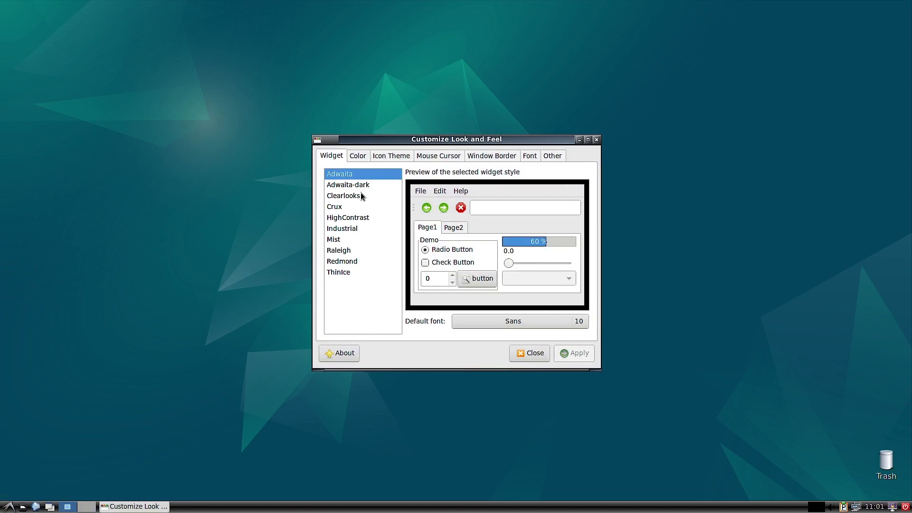
- Apply the Clearlooks widget style
click(361, 196)
click(578, 354)
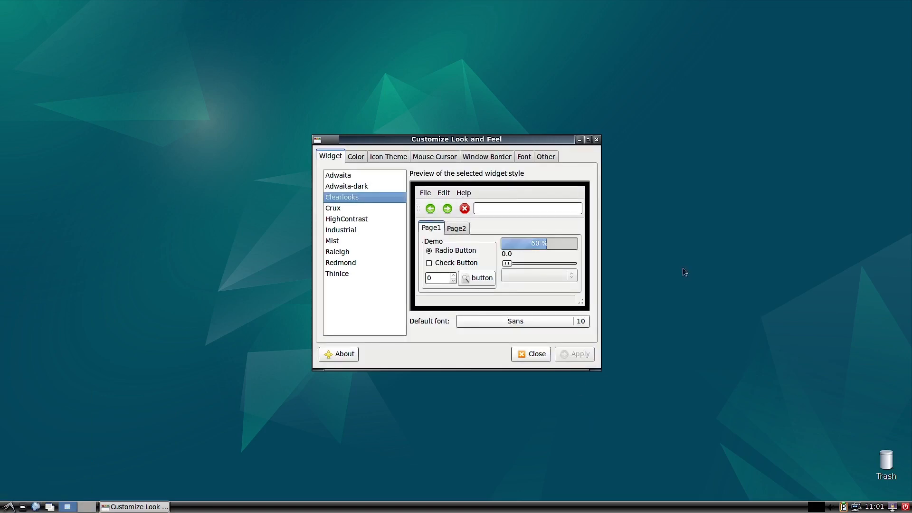
- Look through the color, icon theme, mouse cursor, window border, widget and other look-and-feel settings
click(363, 160)
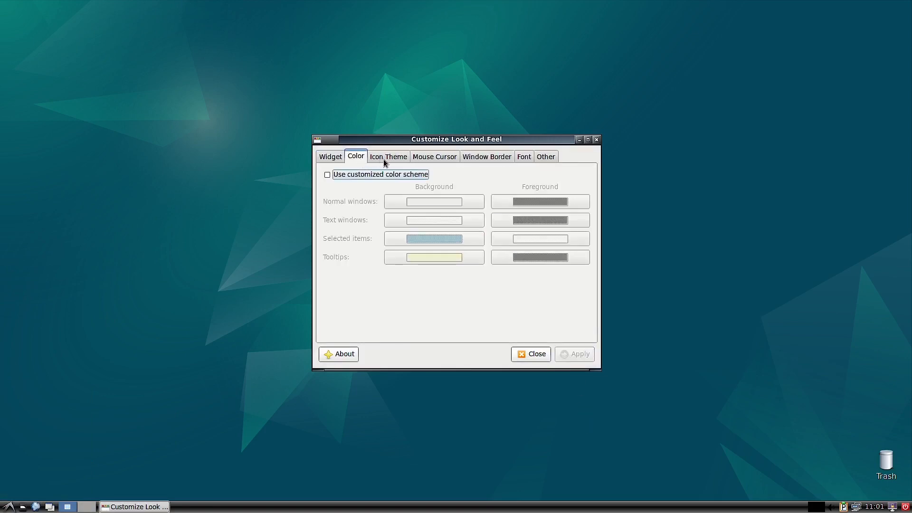
click(389, 159)
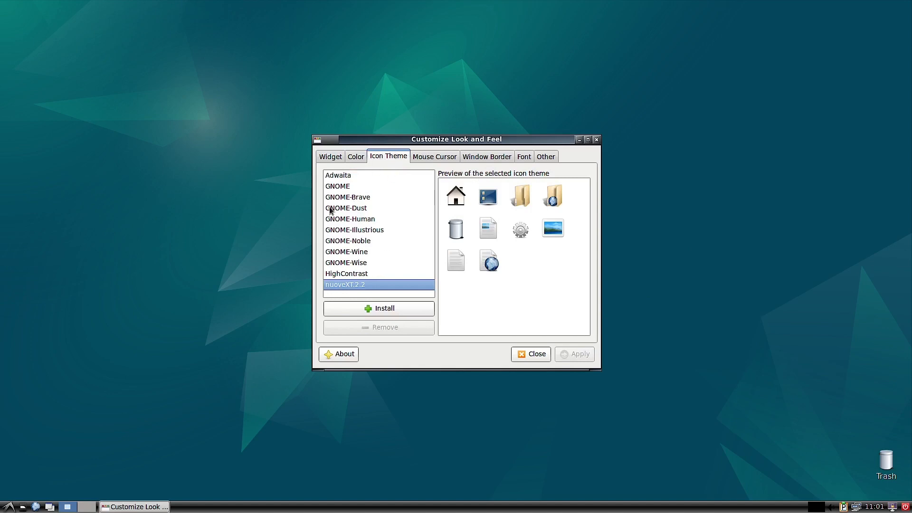
click(431, 160)
click(496, 159)
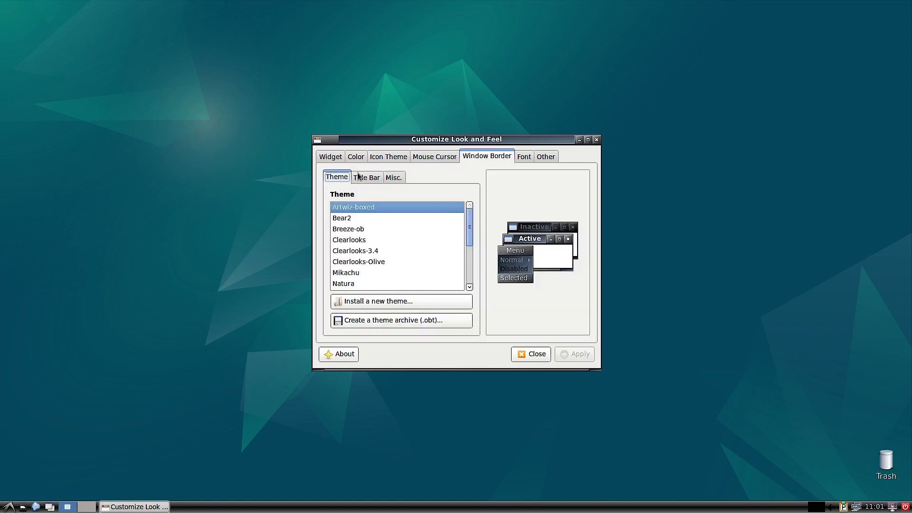
click(320, 157)
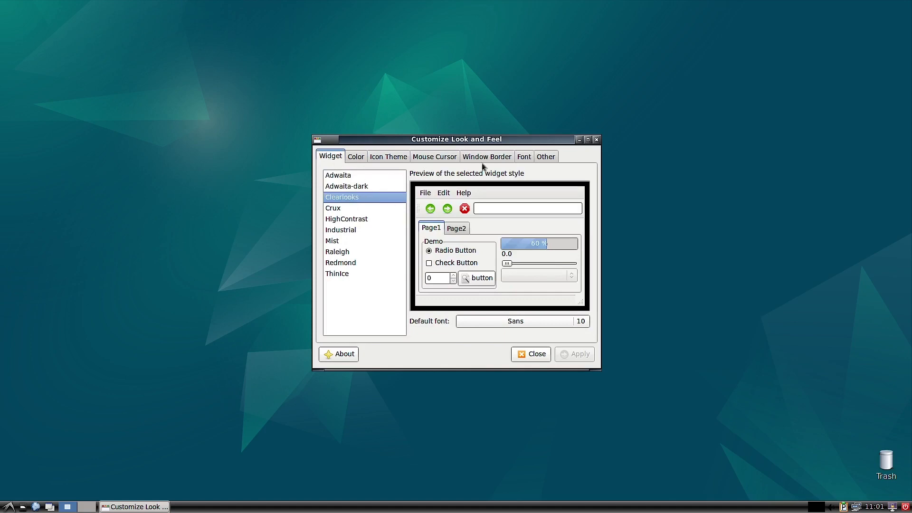
click(550, 157)
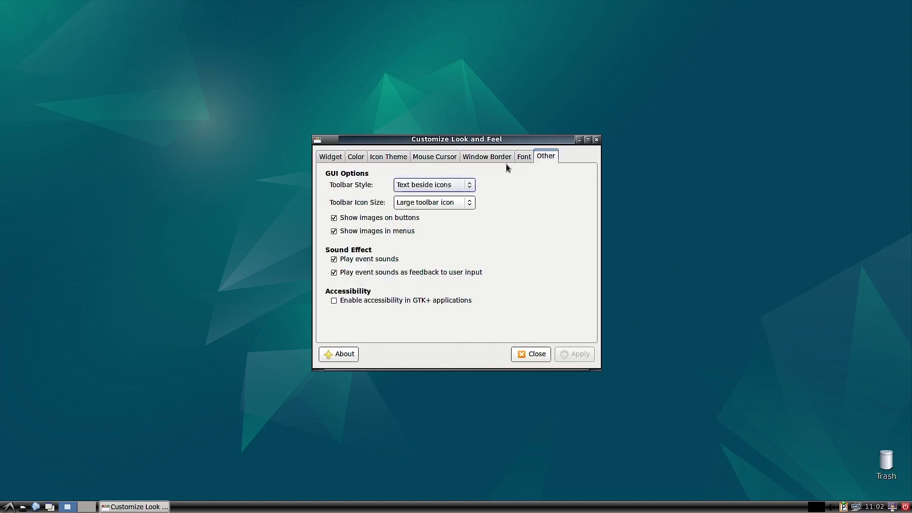
- Examine the list of window border themes, check the font and other settings, and close the look-and-feel dialog
click(531, 157)
click(506, 156)
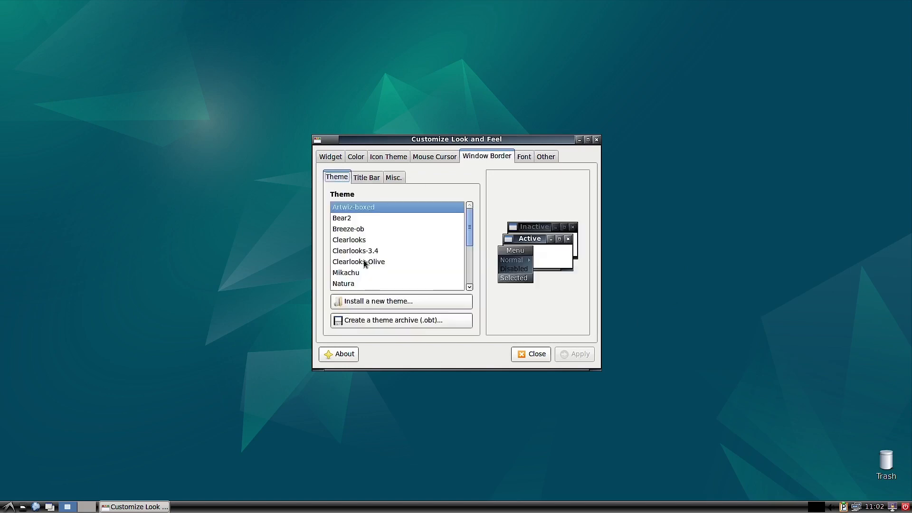
scroll(370, 262, down, 3)
scroll(369, 263, down, 1)
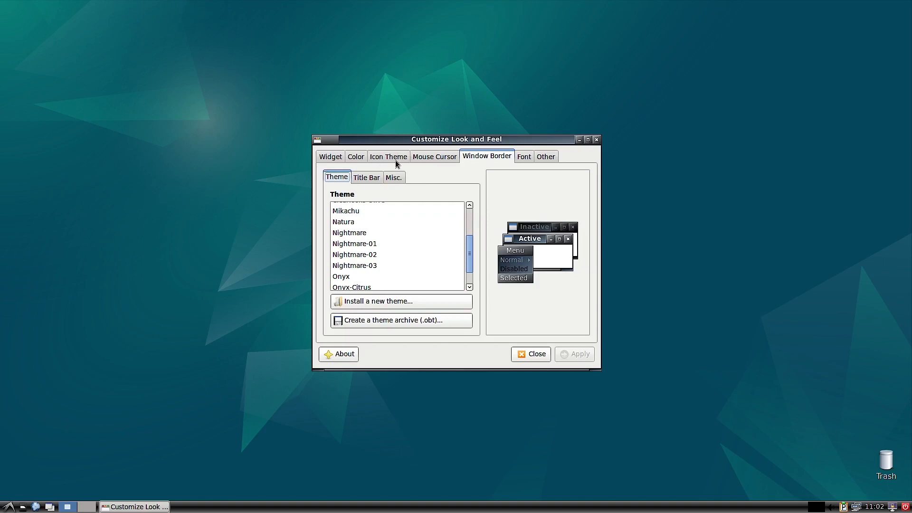
click(525, 158)
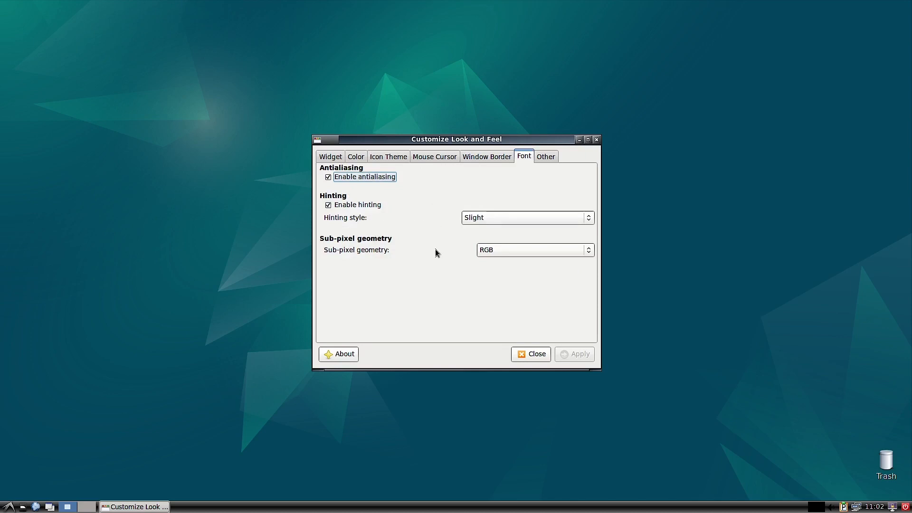
click(553, 157)
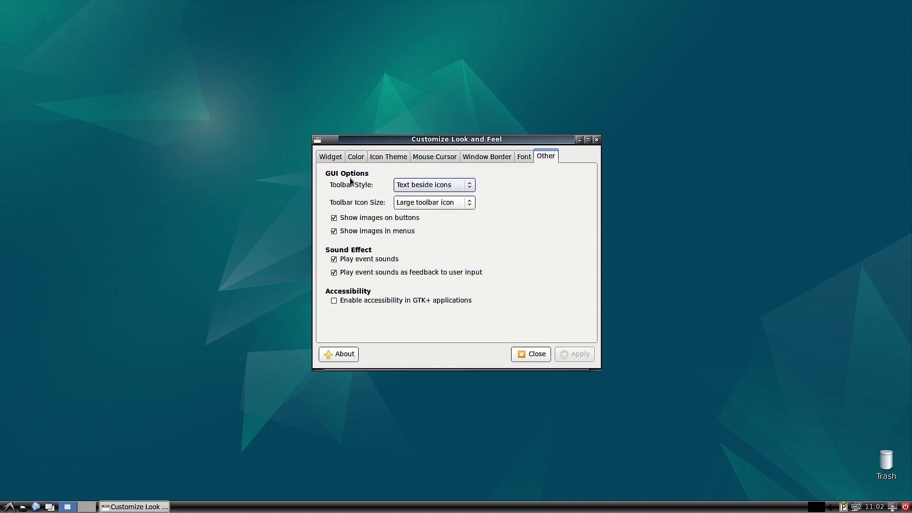
click(597, 140)
- Open Print Settings from the Preferences entries of the applications menu
click(8, 507)
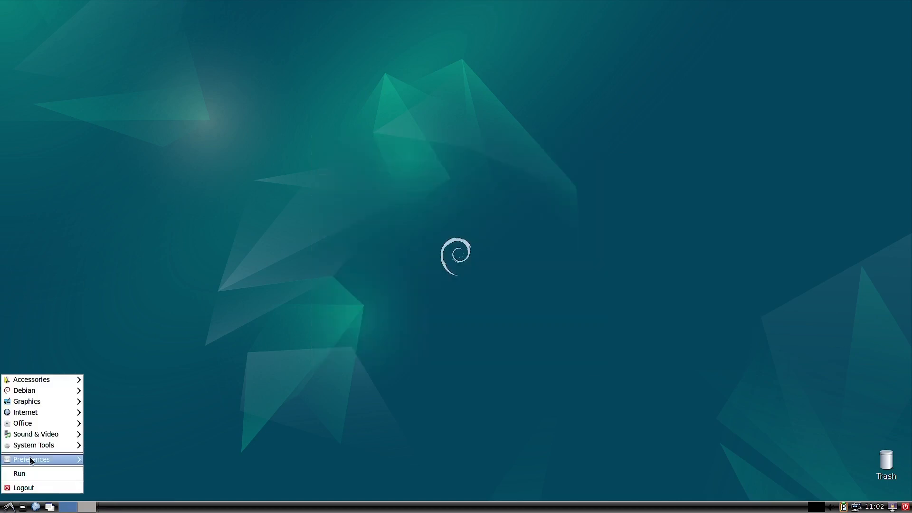
mouse_move(31, 460)
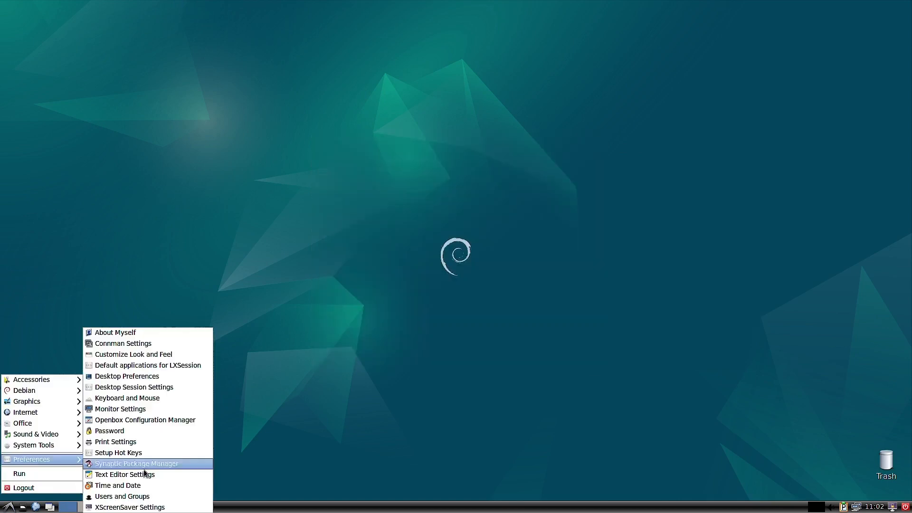
click(173, 442)
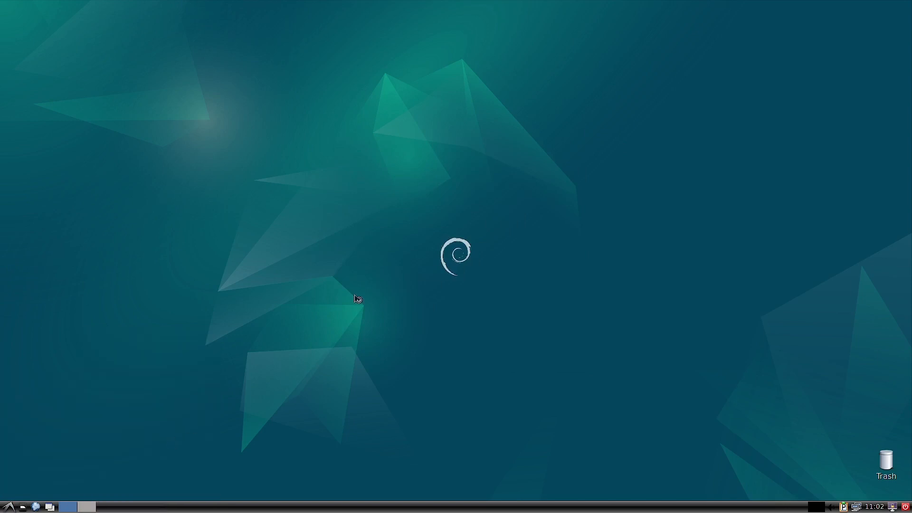
- Open Connman Settings from the preferences and exit the duplicate network applet in the system tray
click(8, 507)
mouse_move(42, 471)
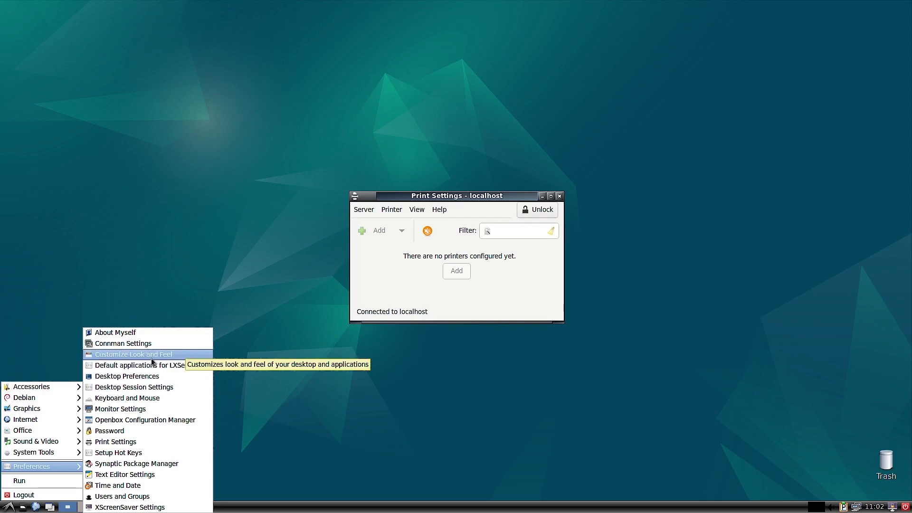
click(141, 344)
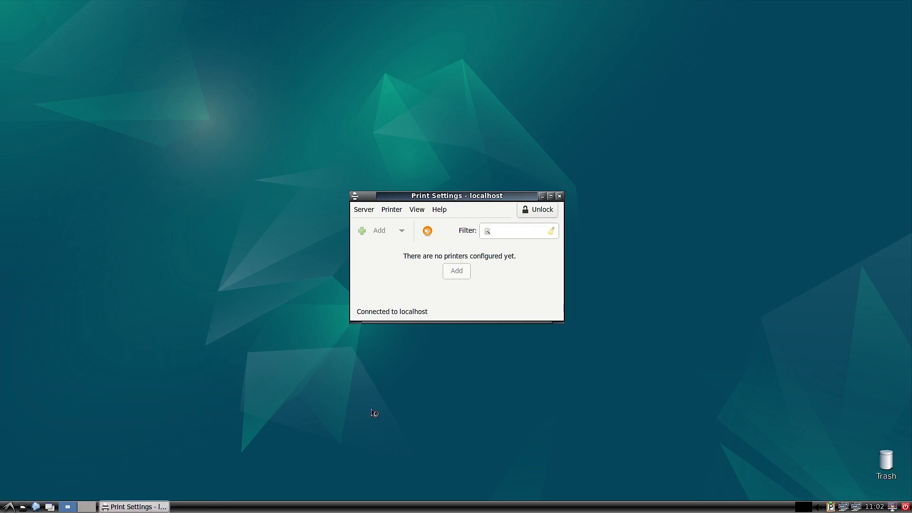
right_click(855, 508)
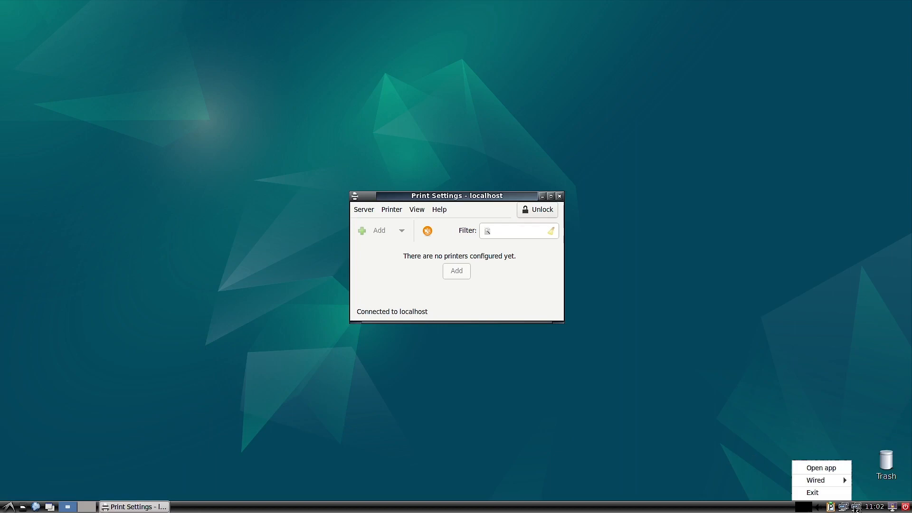
click(830, 493)
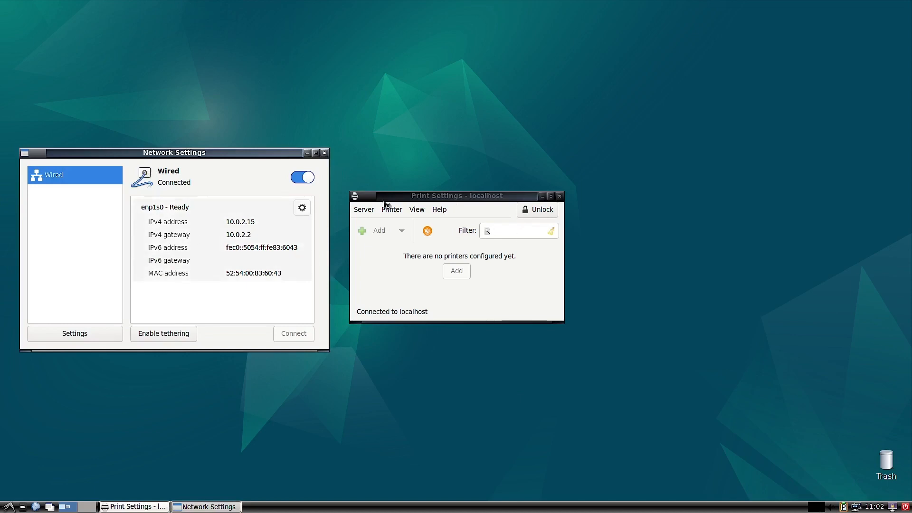
- Look over the print and network settings and close both windows
click(449, 204)
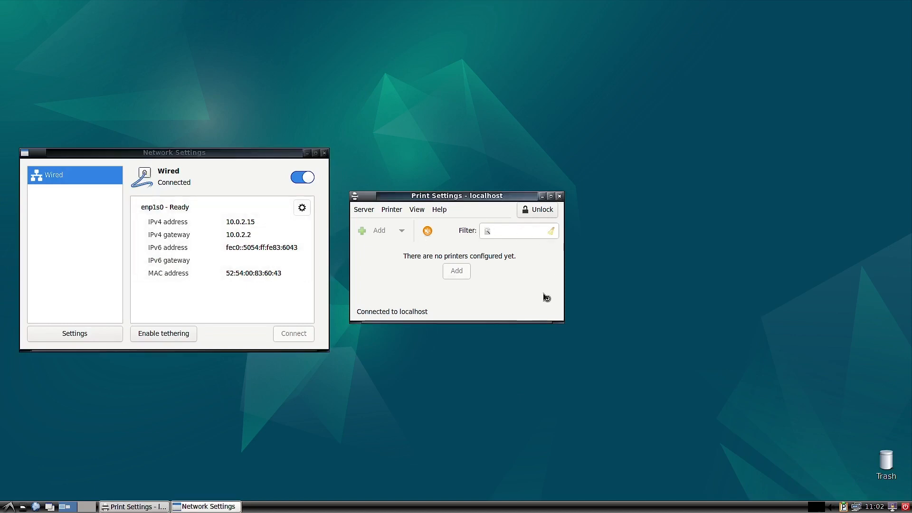
click(560, 197)
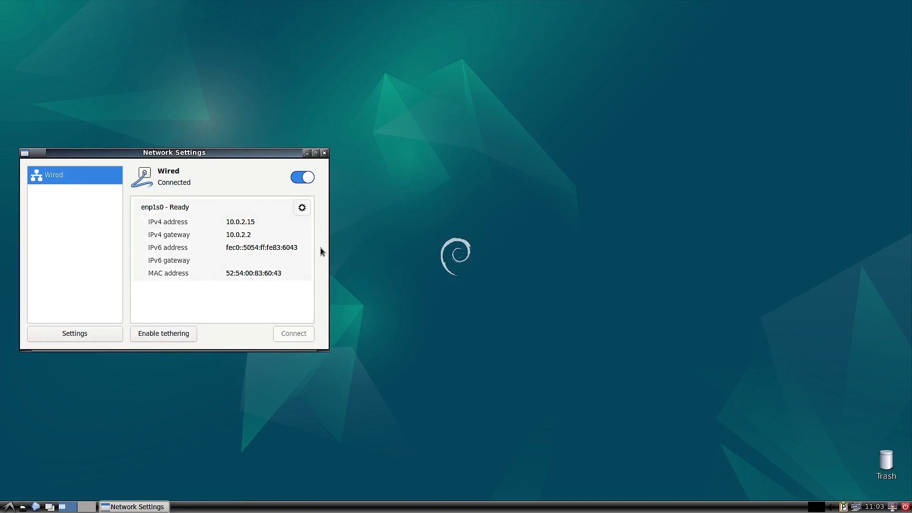
click(325, 153)
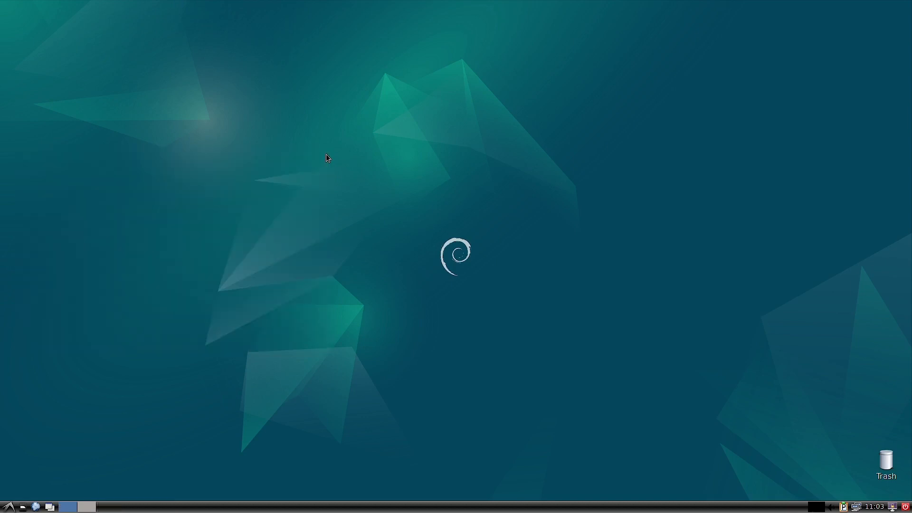
- Open the Password tool from the preferences to view the password change dialog, and close it without changing anything
click(9, 507)
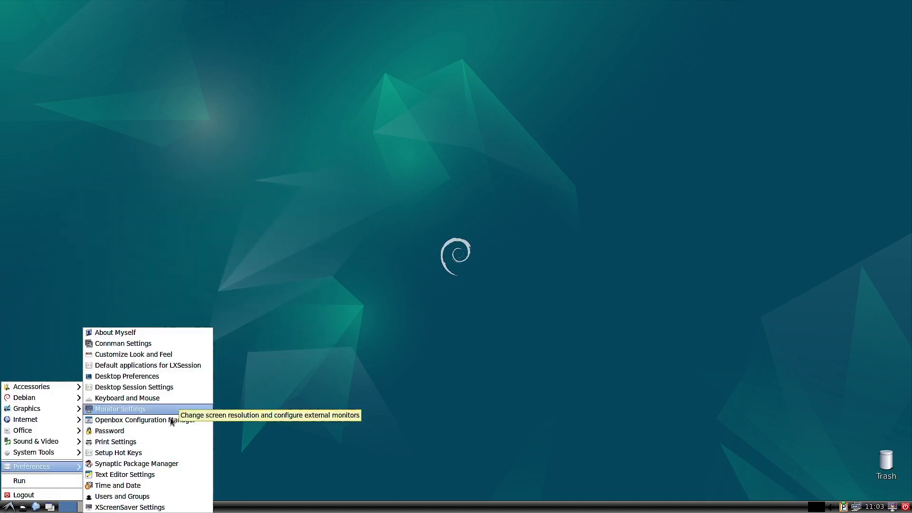
click(166, 433)
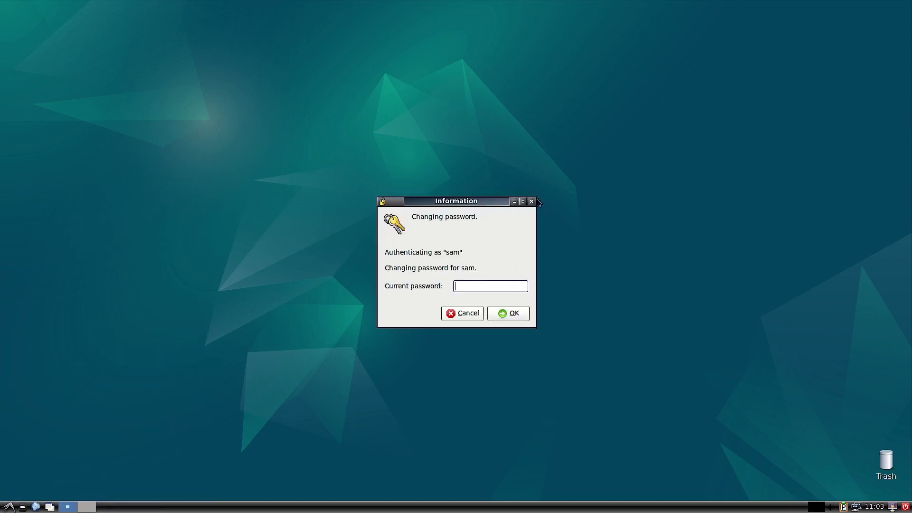
click(532, 202)
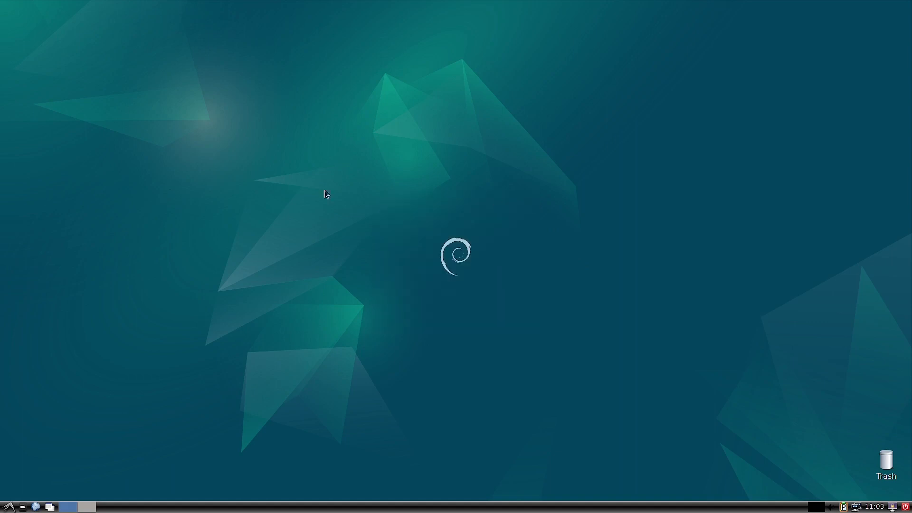
- Display the System Tools entries of the applications menu
click(8, 507)
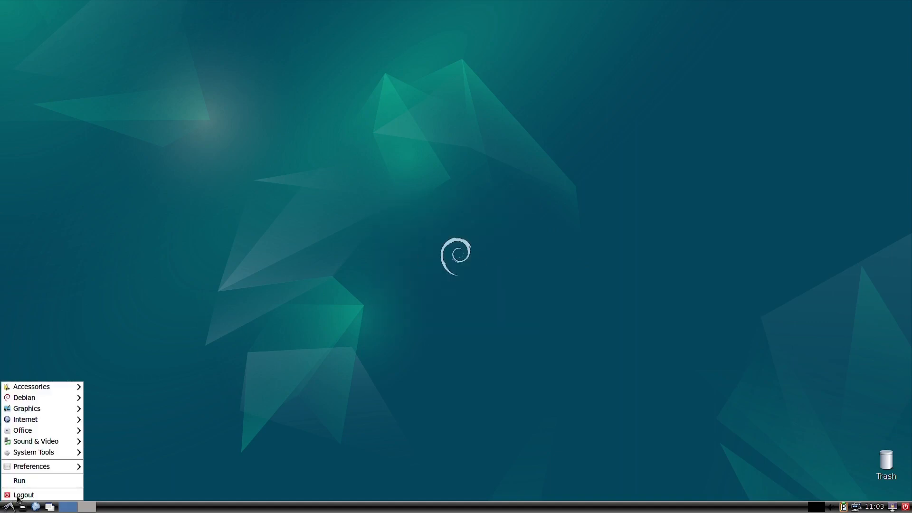
mouse_move(58, 459)
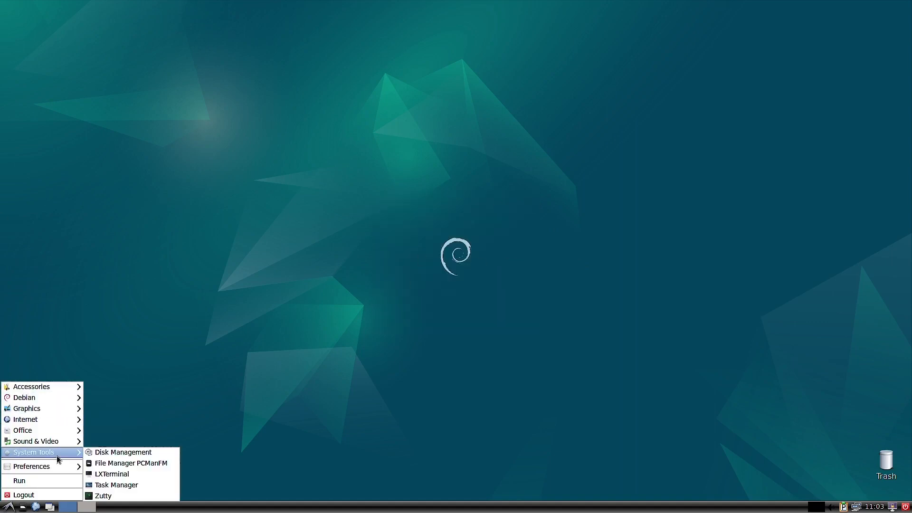